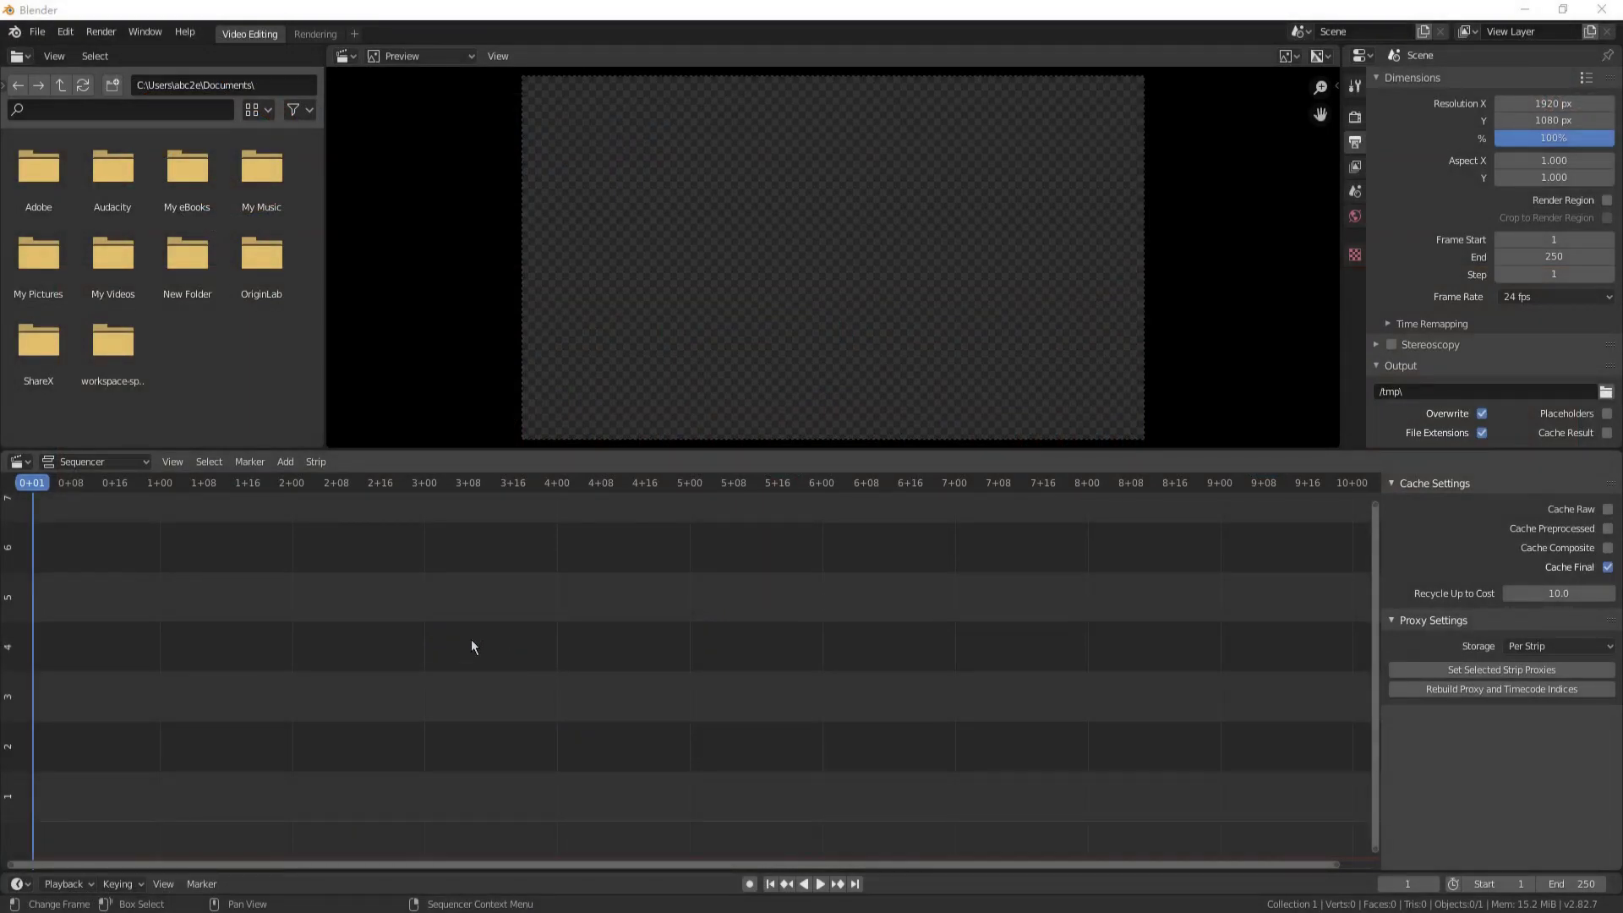
Add IMG_1292.JPG from the recent L10 folder as an image strip on channel 2
click(284, 463)
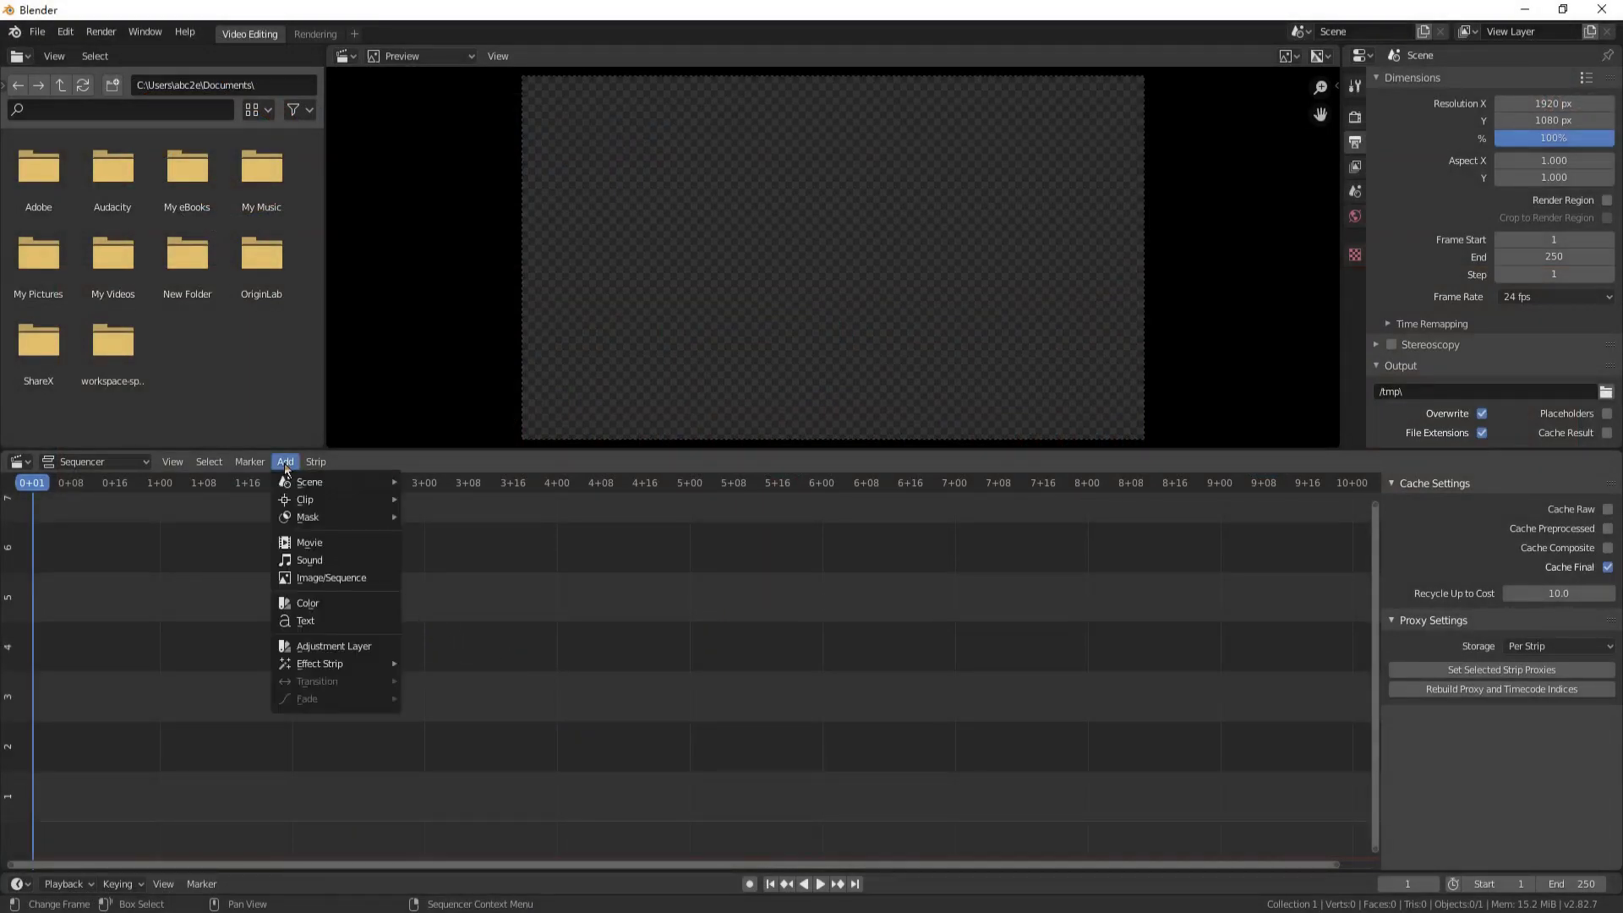
click(327, 578)
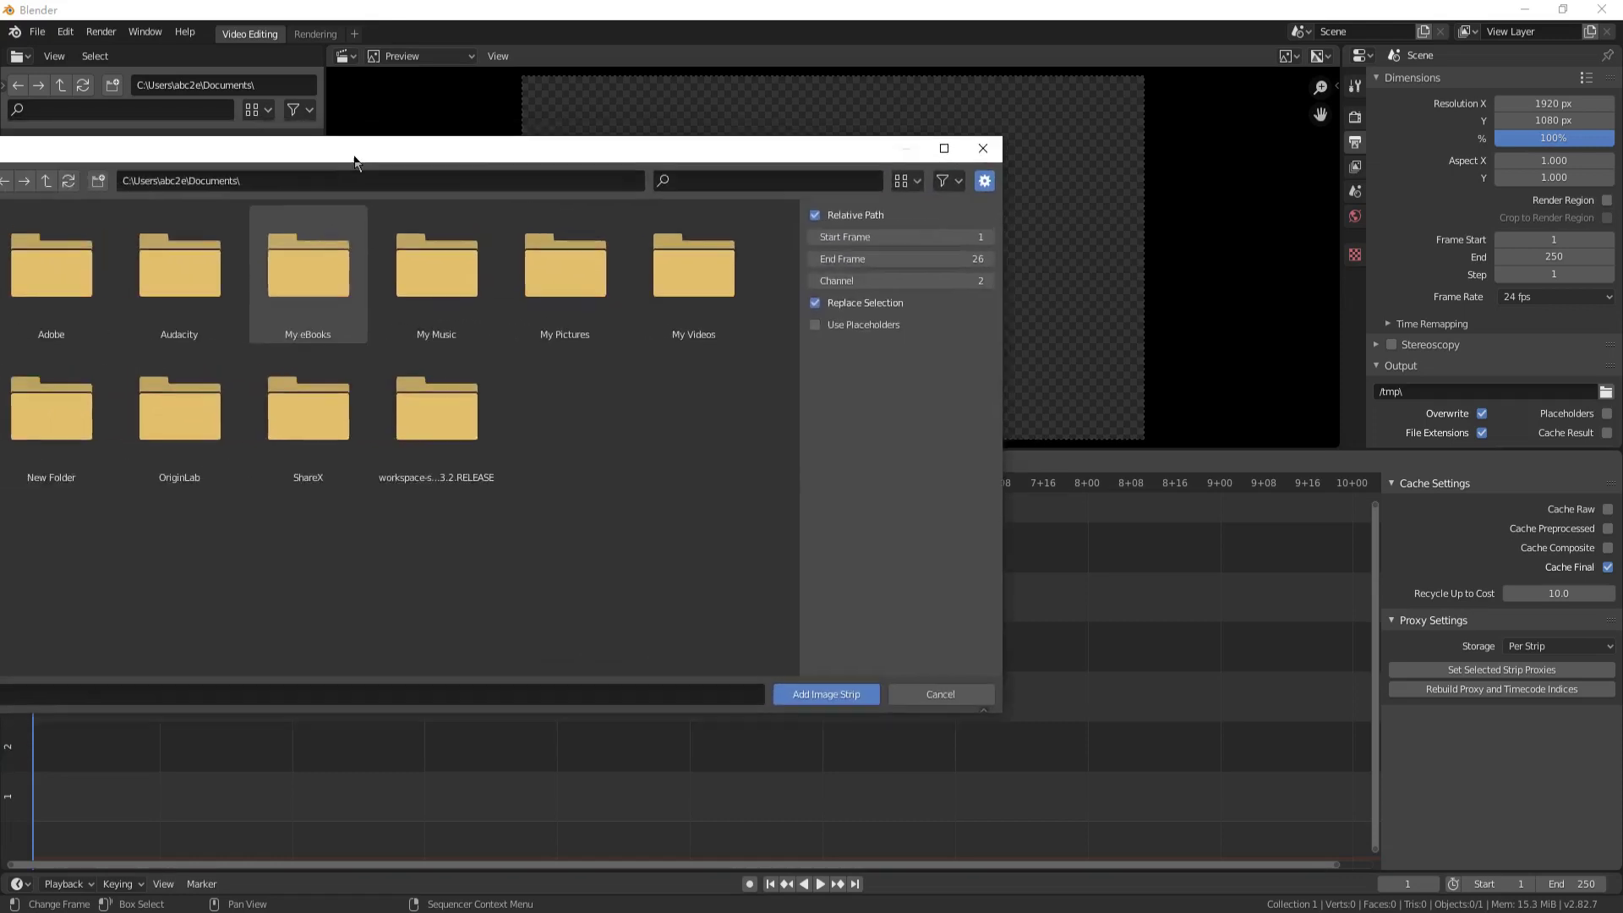
click(196, 446)
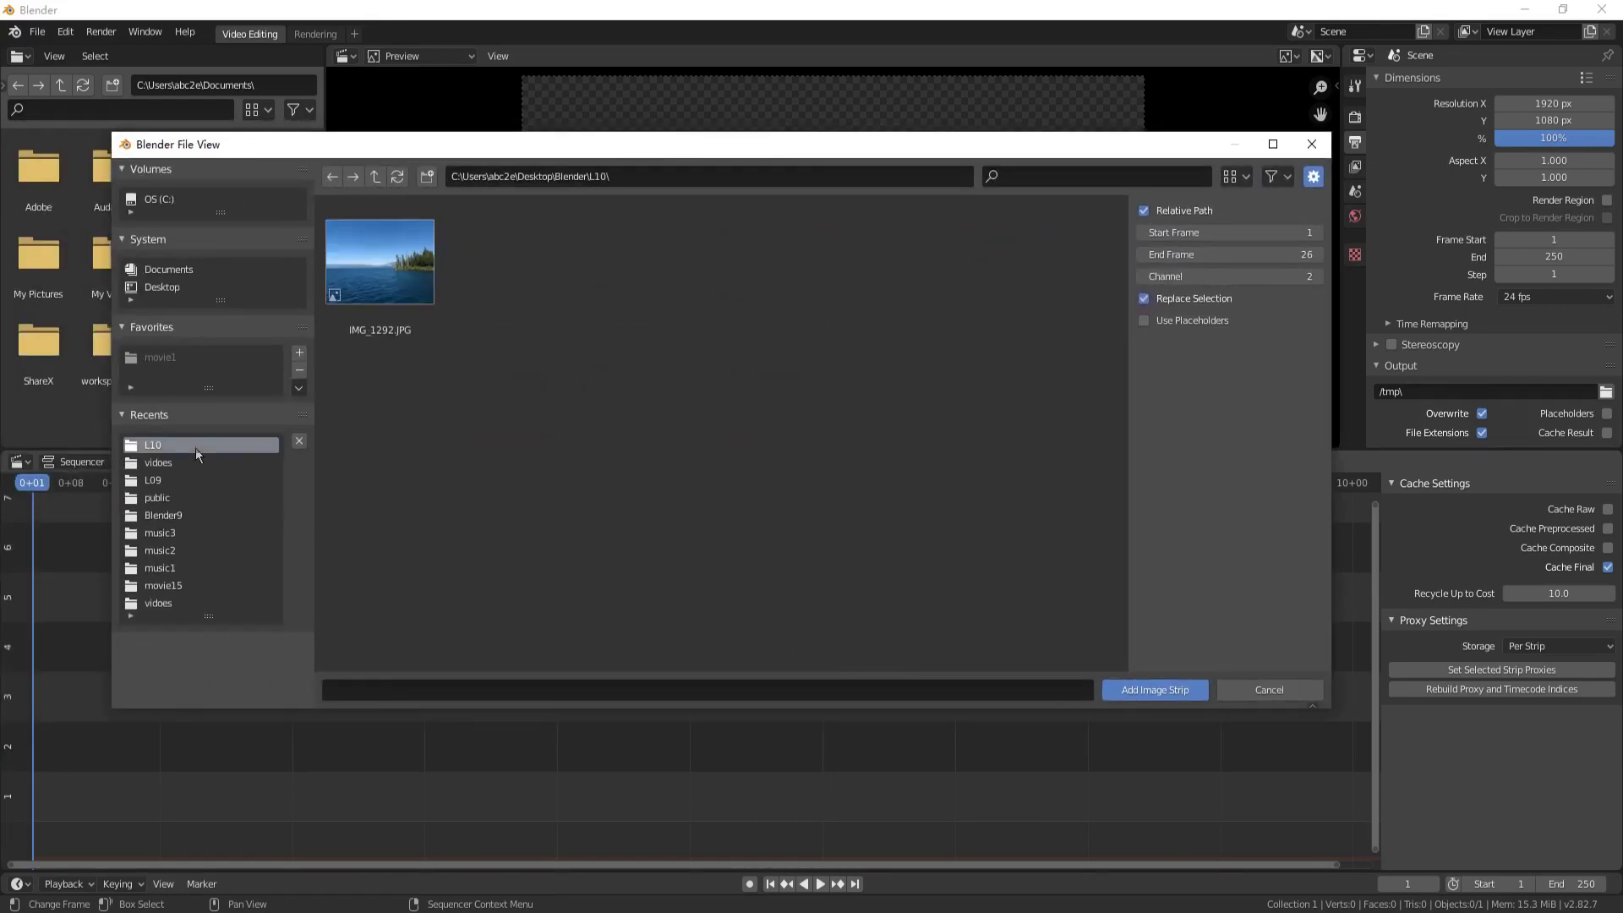
click(389, 282)
double_click(389, 281)
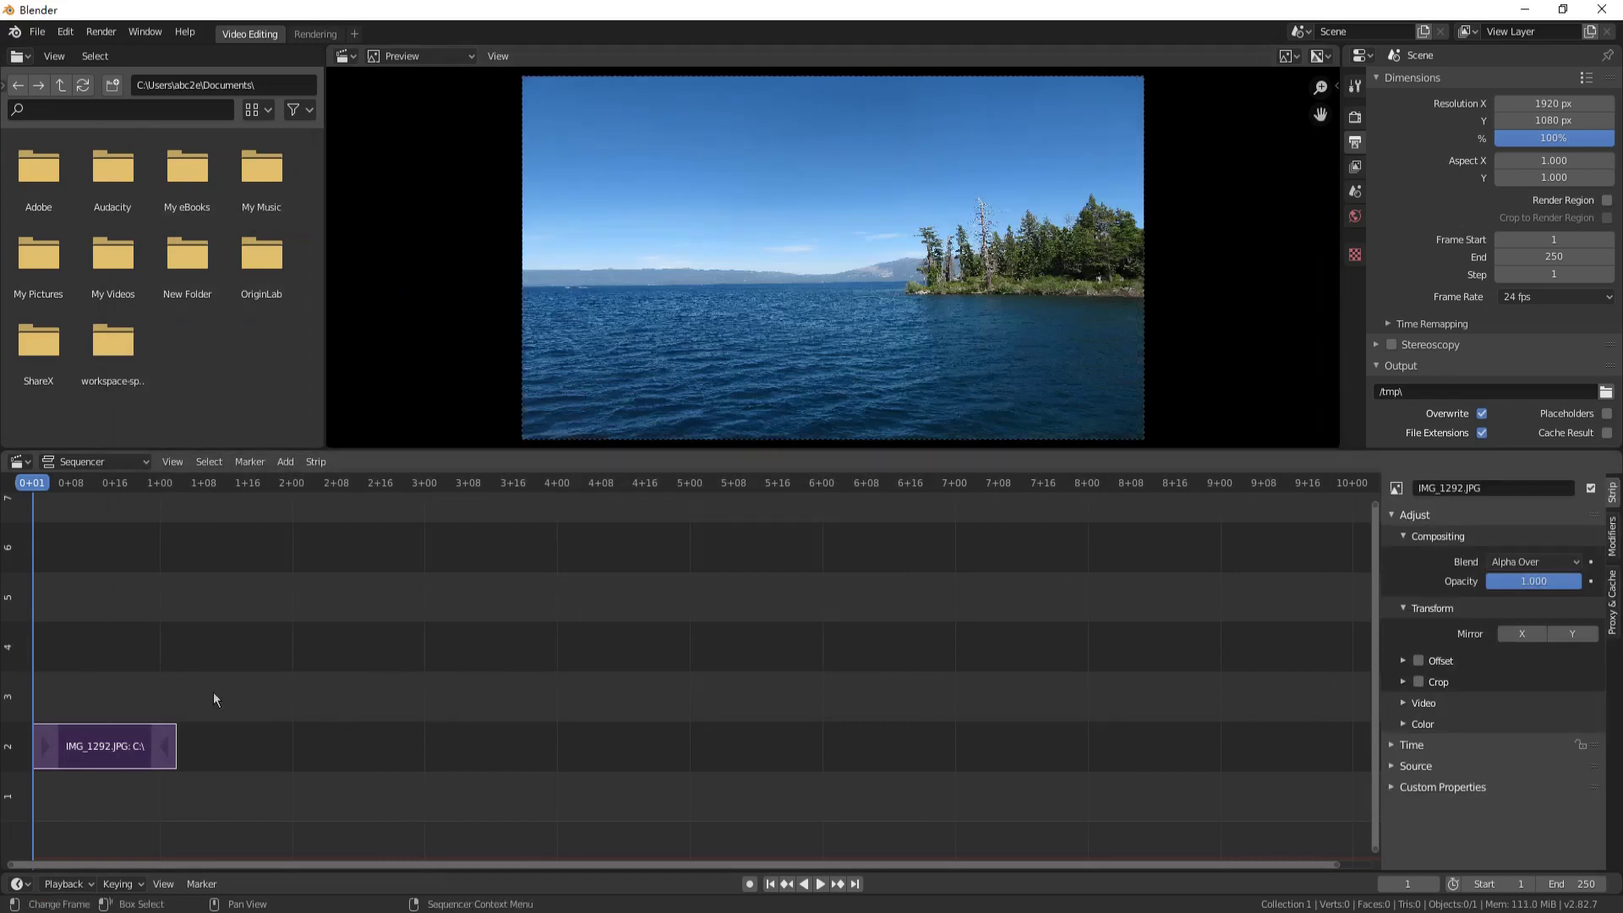
Lengthen the lake photo strip so it ends at frame 500
drag(171, 750, 1053, 736)
key(Home)
scroll(981, 712, down, 6)
drag(753, 746, 1066, 737)
click(974, 747)
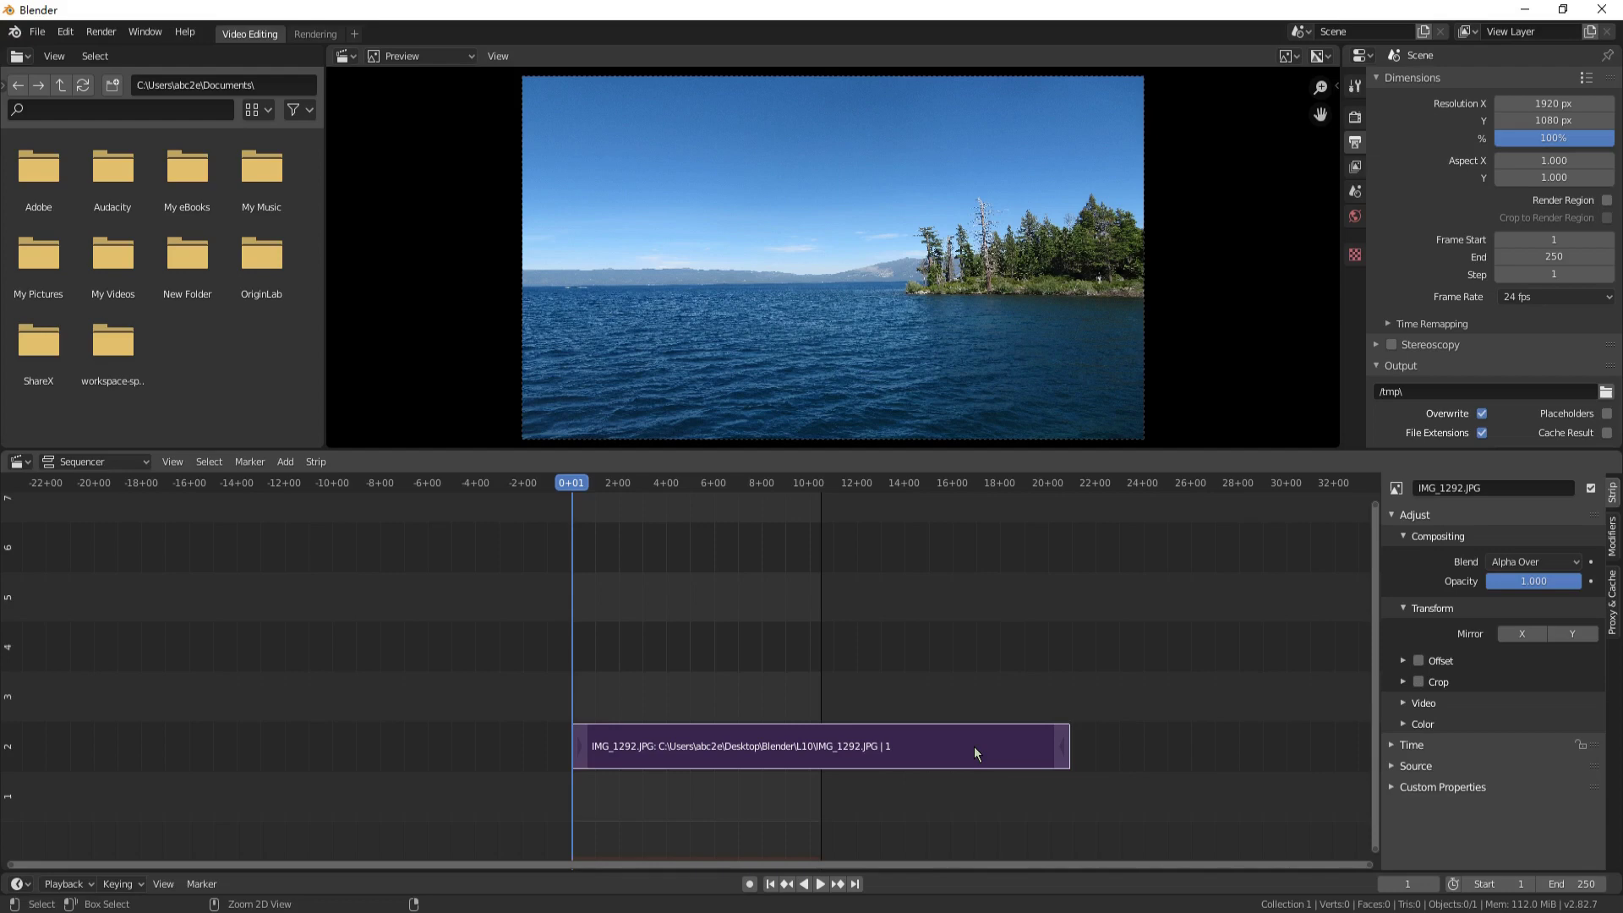
Copy and paste the photo strip onto channel 3, then jump to frame 501
key(ctrl+c)
key(ctrl+v)
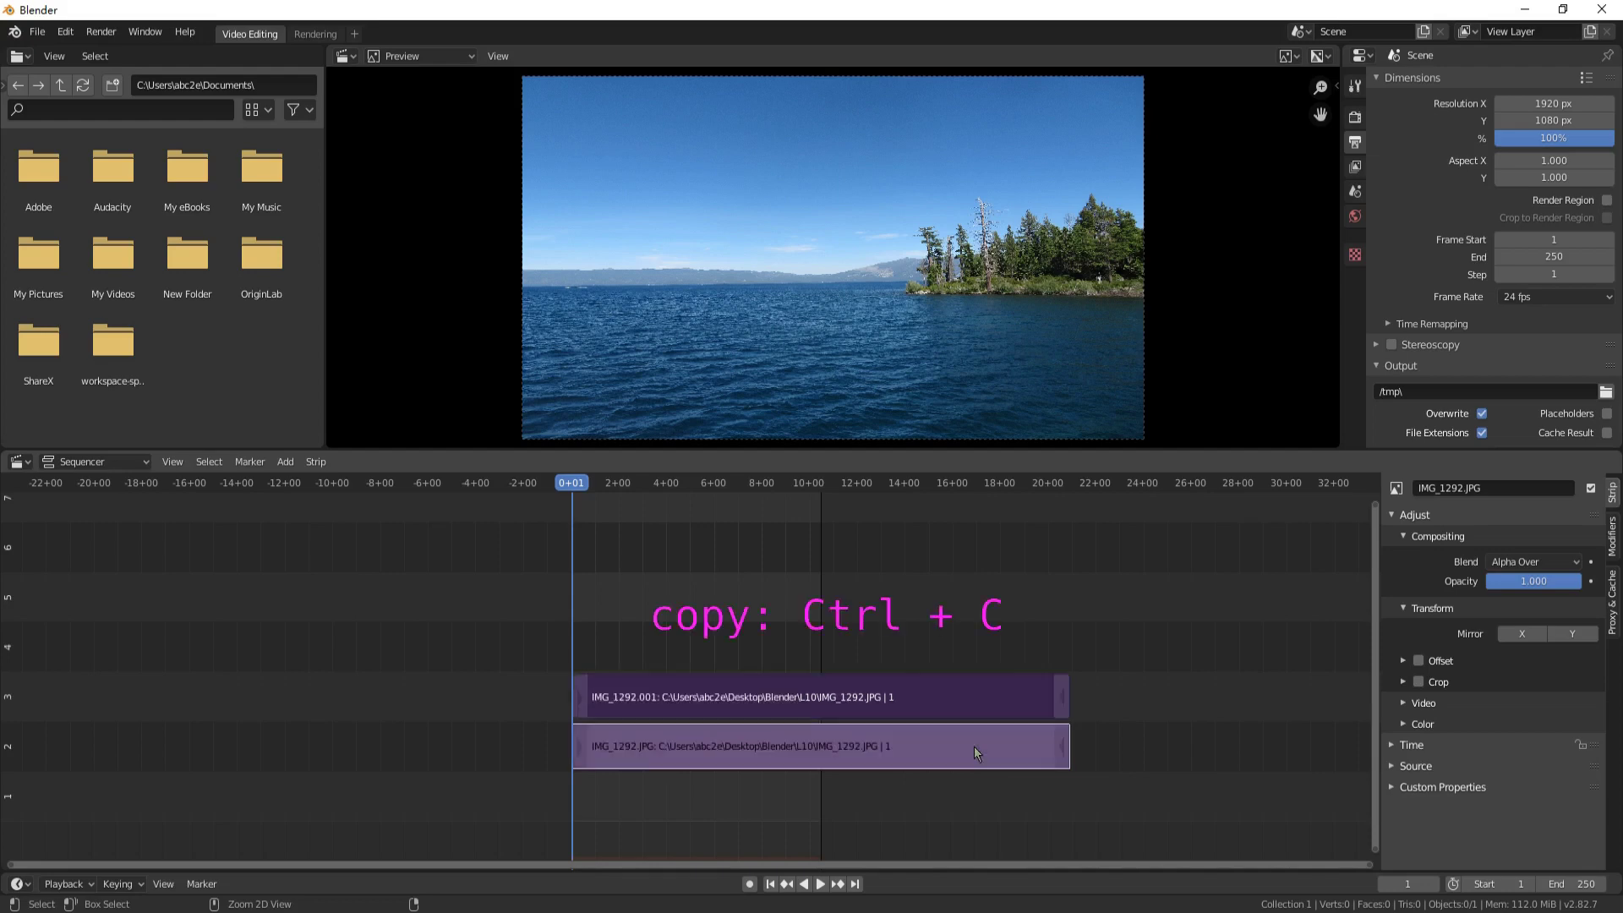
click(1064, 747)
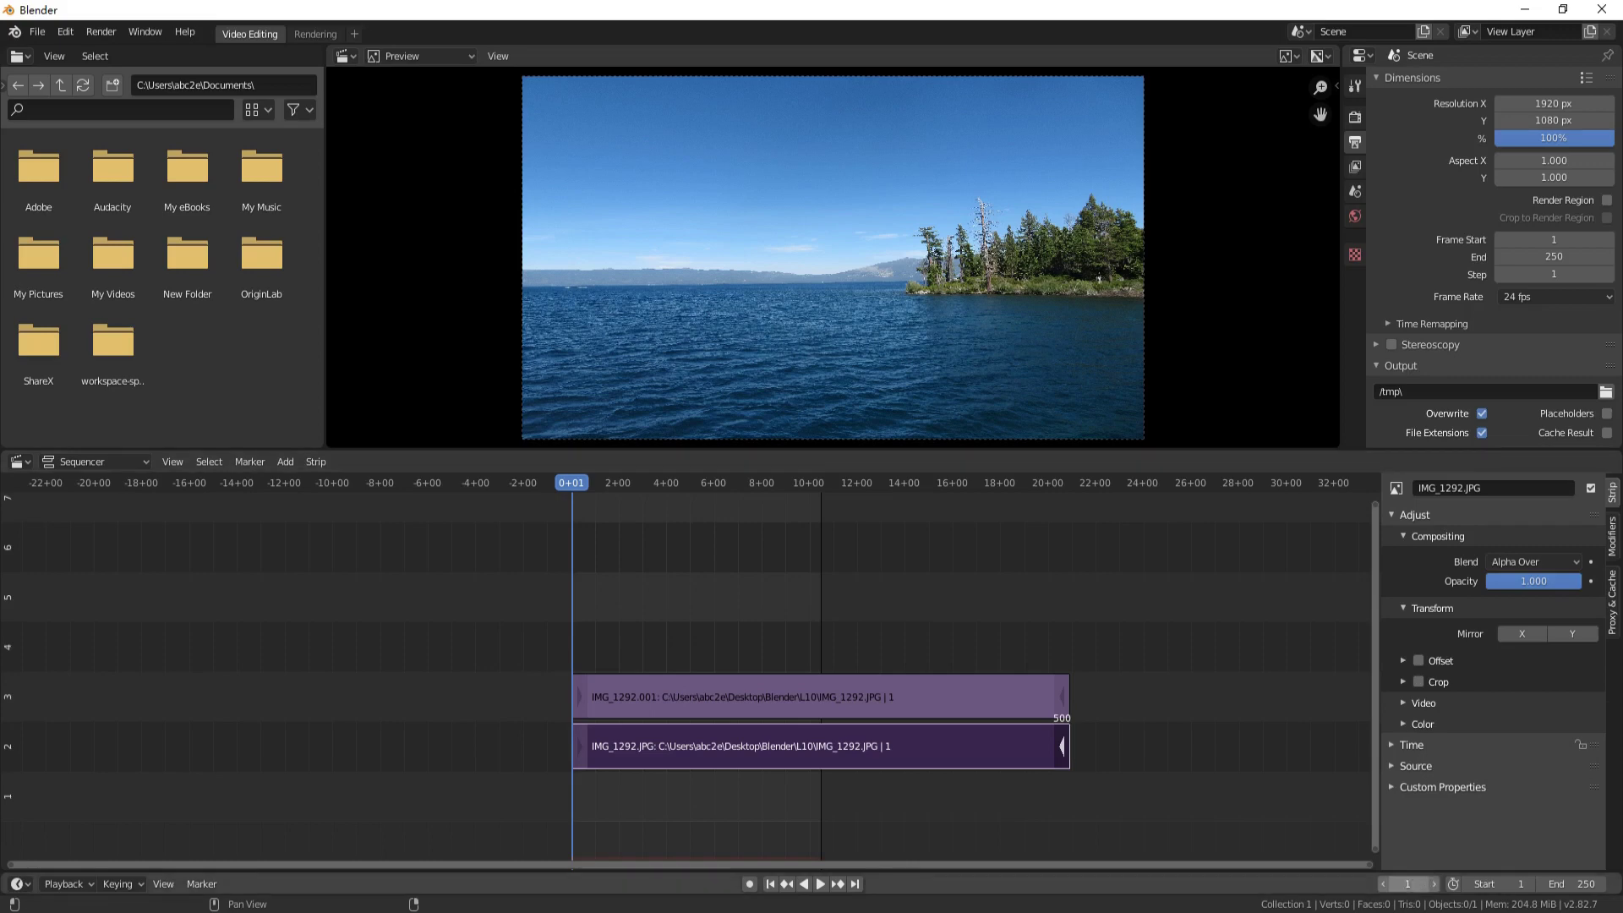
click(1428, 884)
text(50)
key(Return)
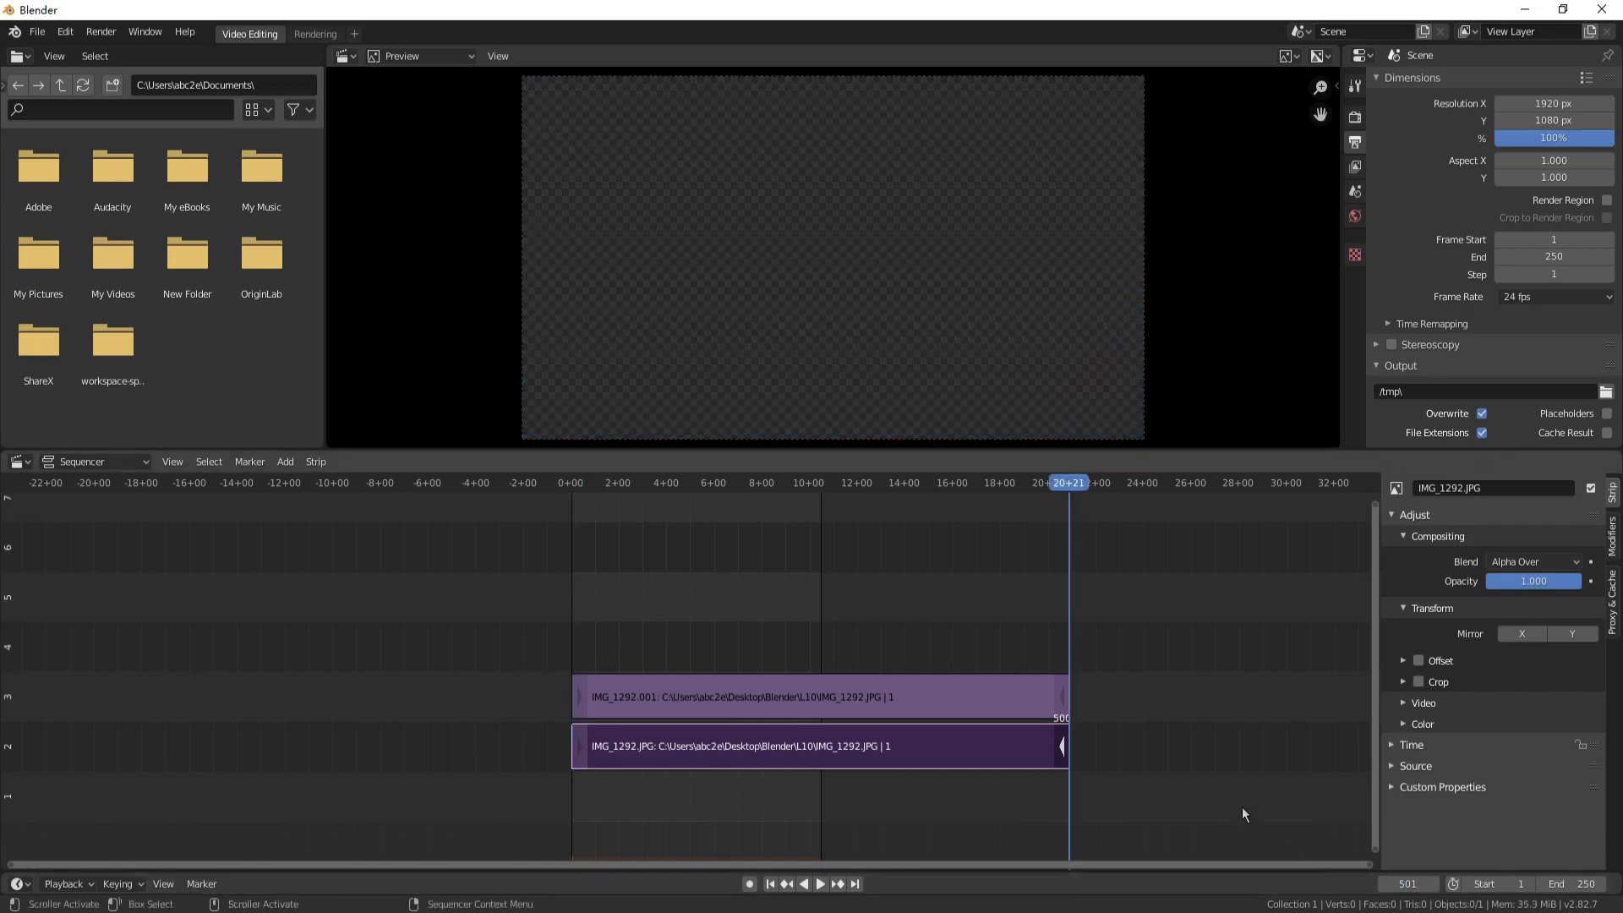
Move IMG_1292.001 onto channel 2 right after the original strip
drag(718, 698, 1163, 758)
scroll(882, 848, down, 2)
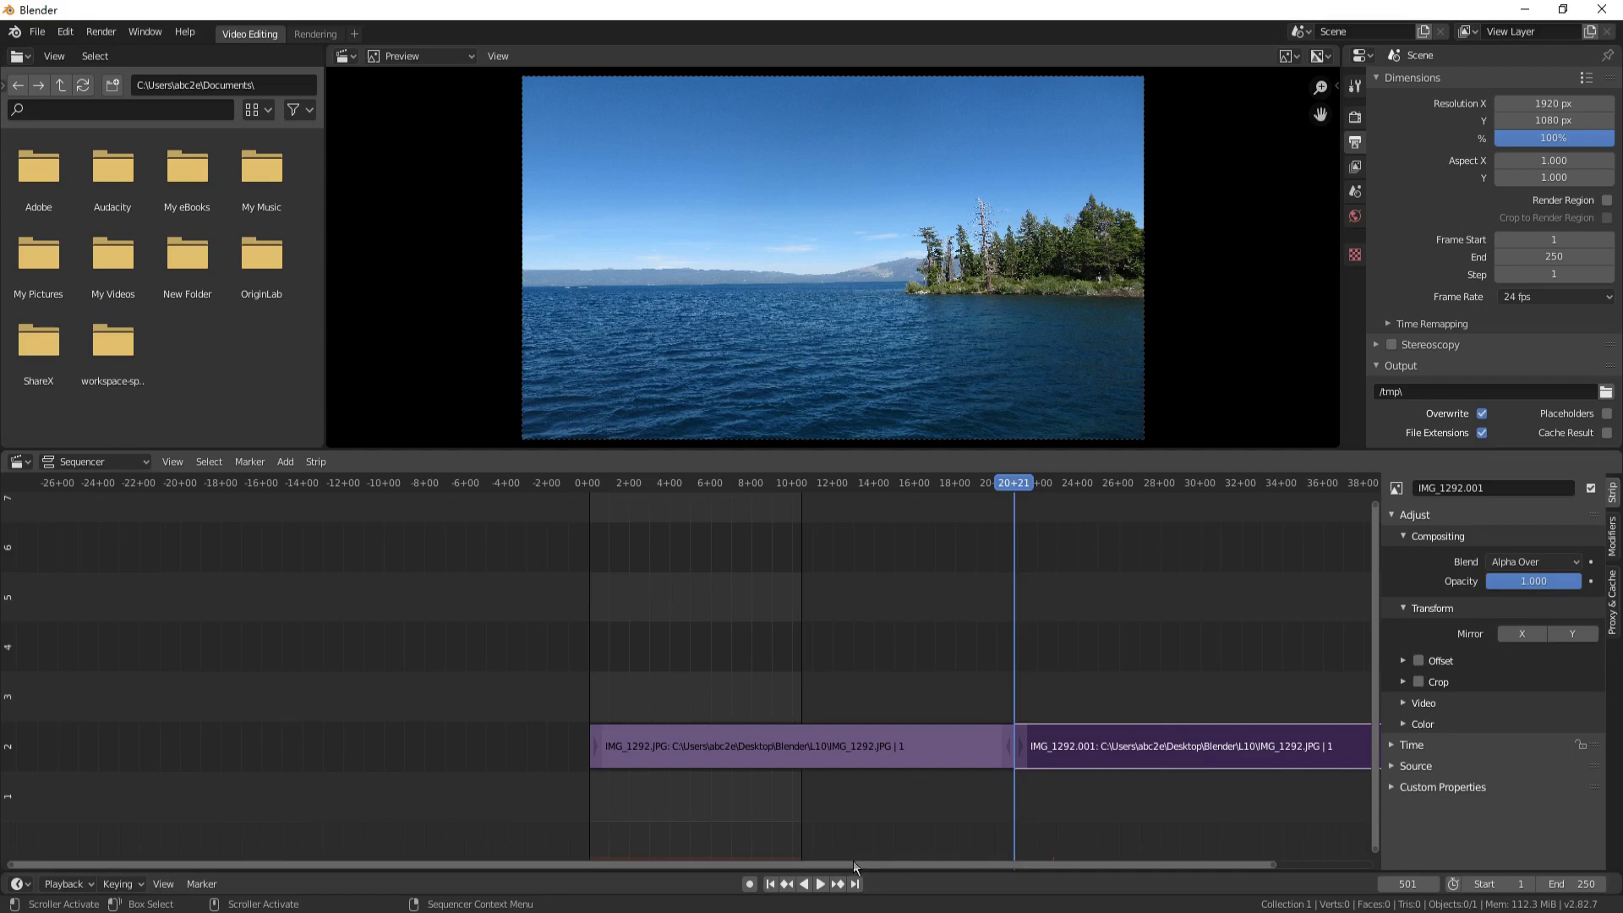
drag(854, 862, 1165, 840)
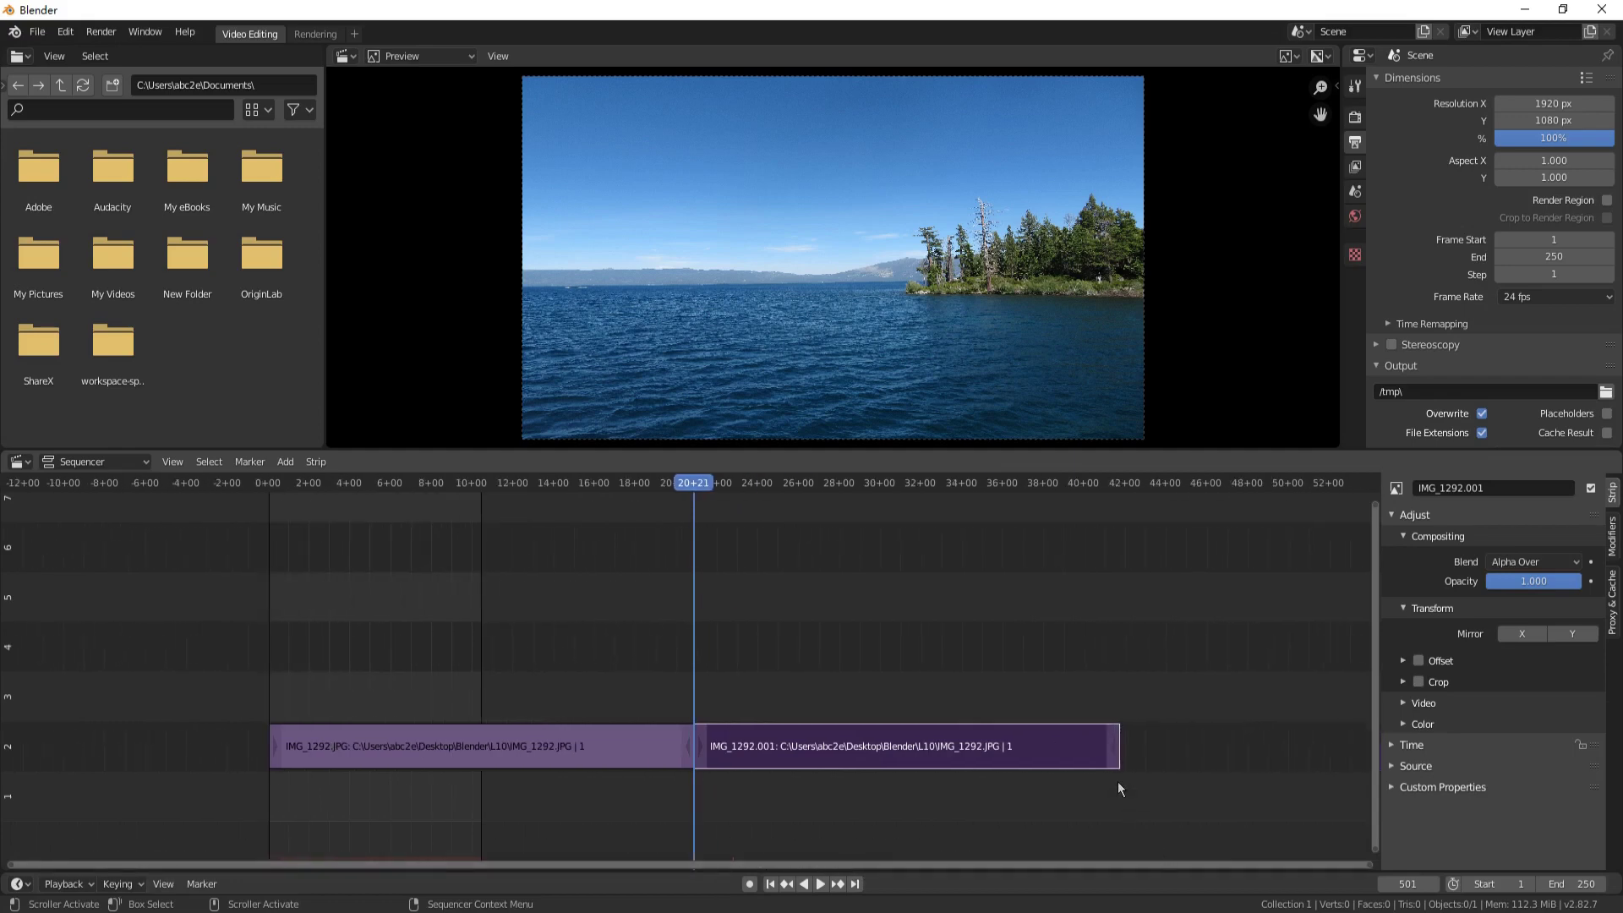
Set the scene end frame to 1000 and the current frame to 100
double_click(1572, 883)
text(1000)
key(Return)
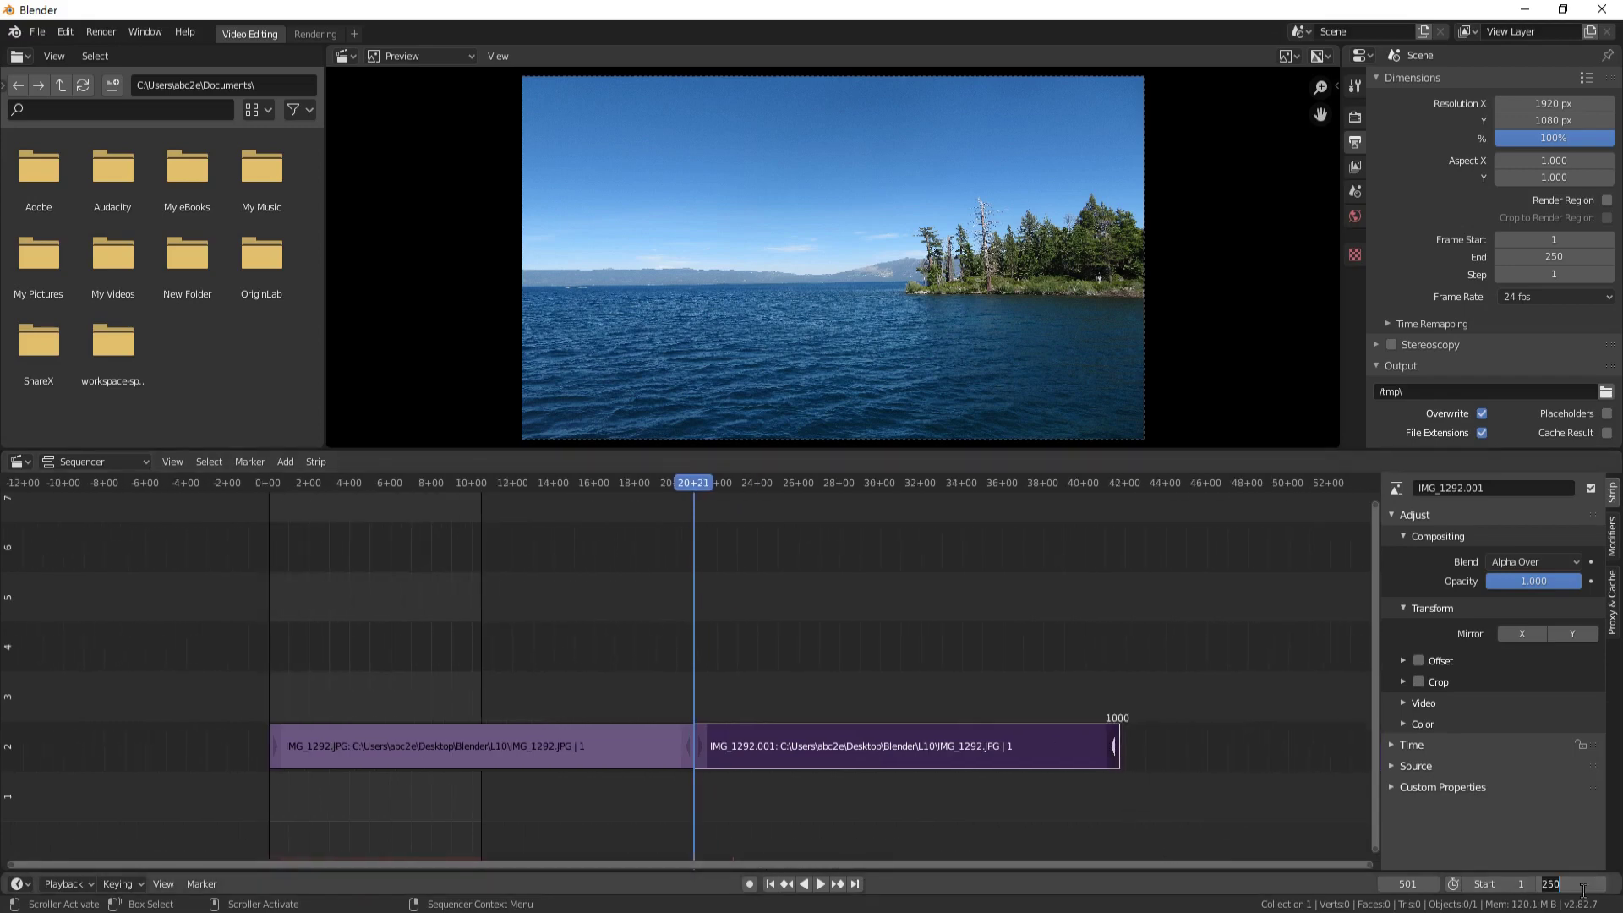
scroll(1067, 655, up, 3)
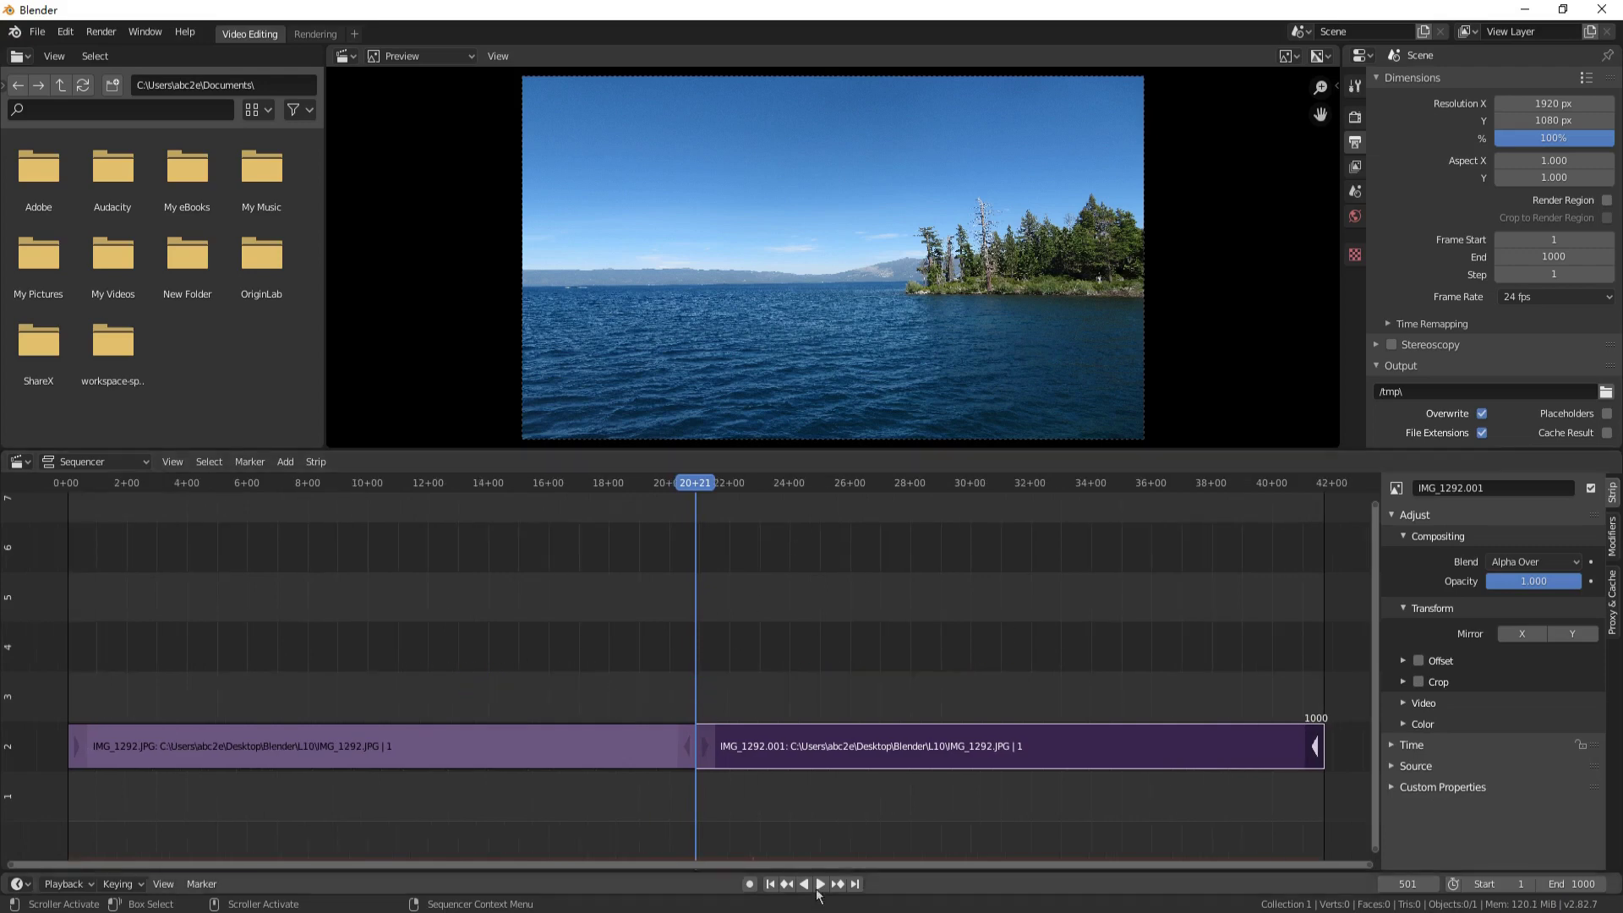
double_click(1390, 884)
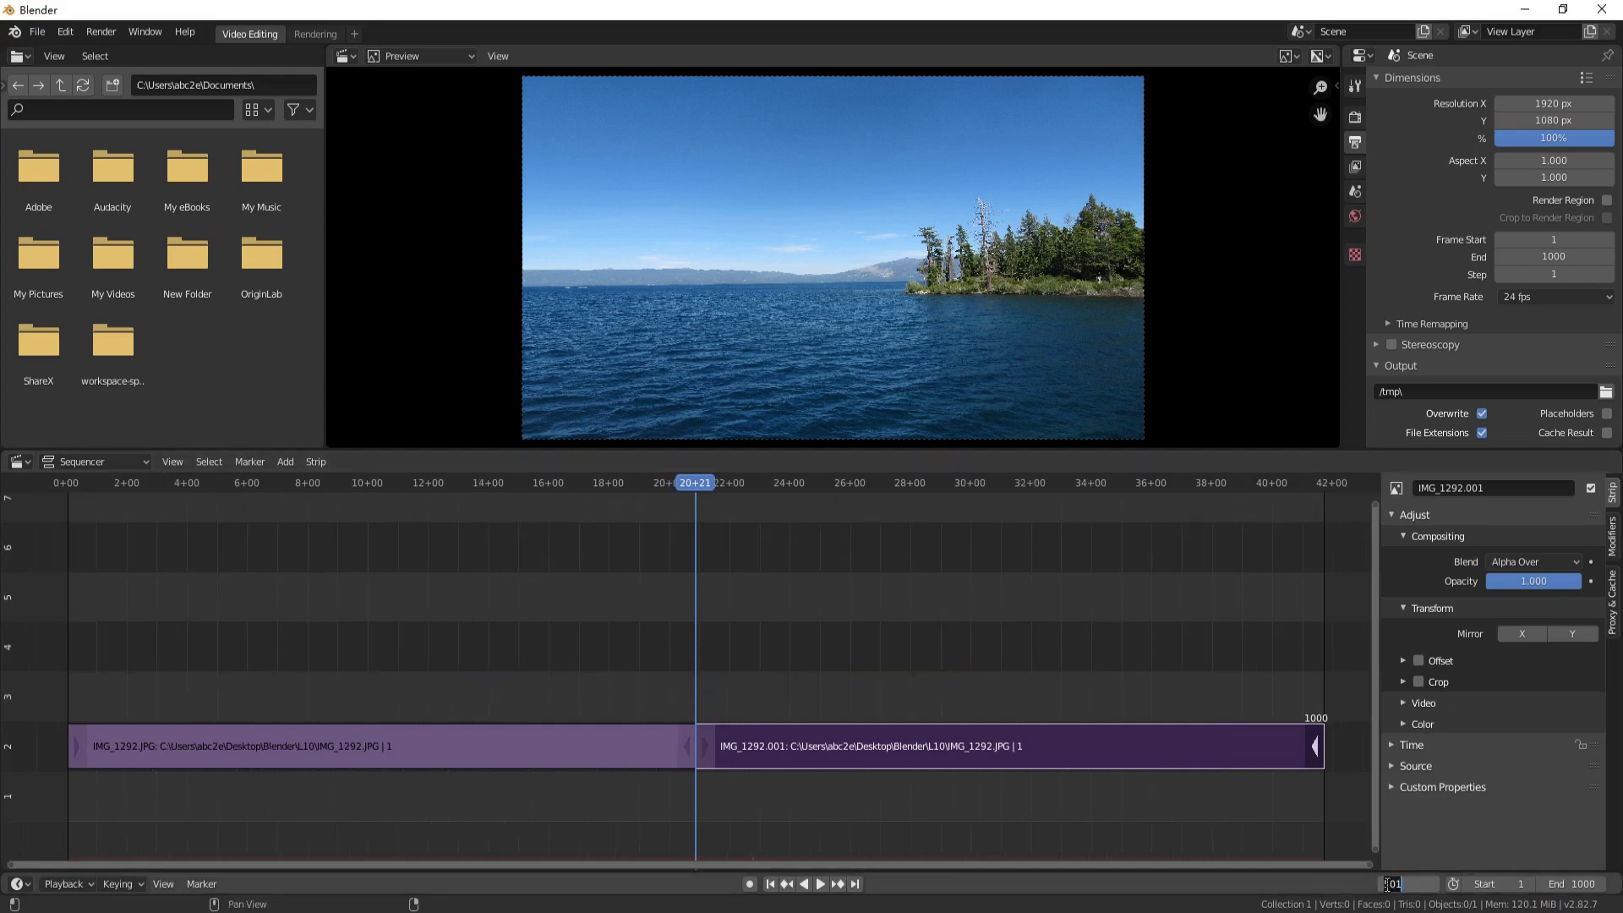
text(100)
key(Return)
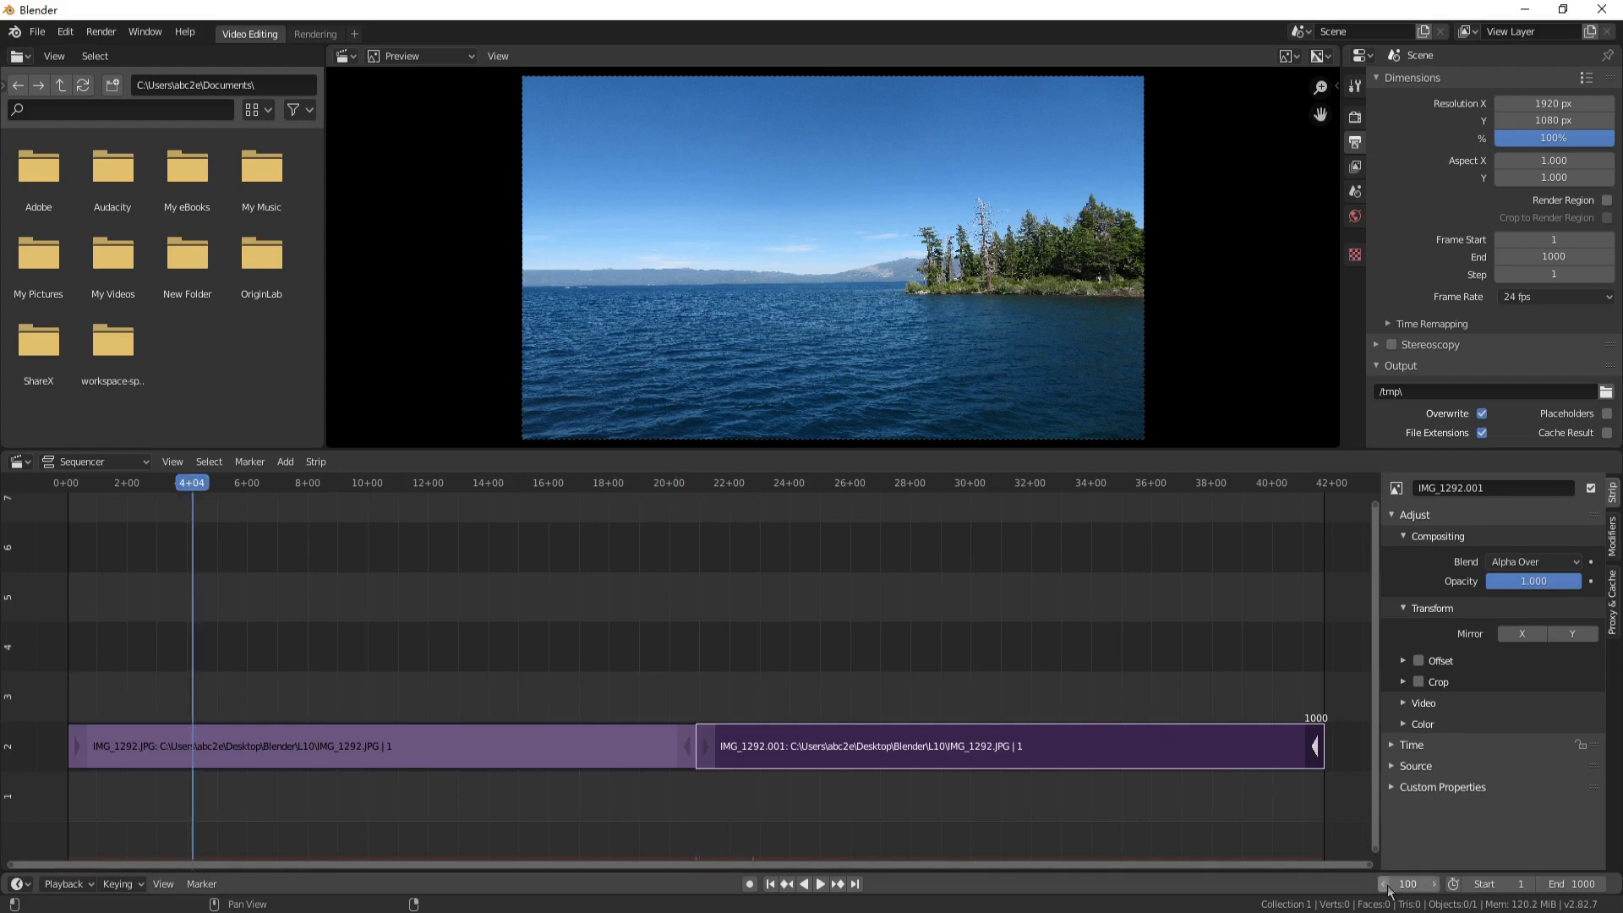
Add a Transform effect strip over the selected IMG_1292.JPG strip
click(396, 755)
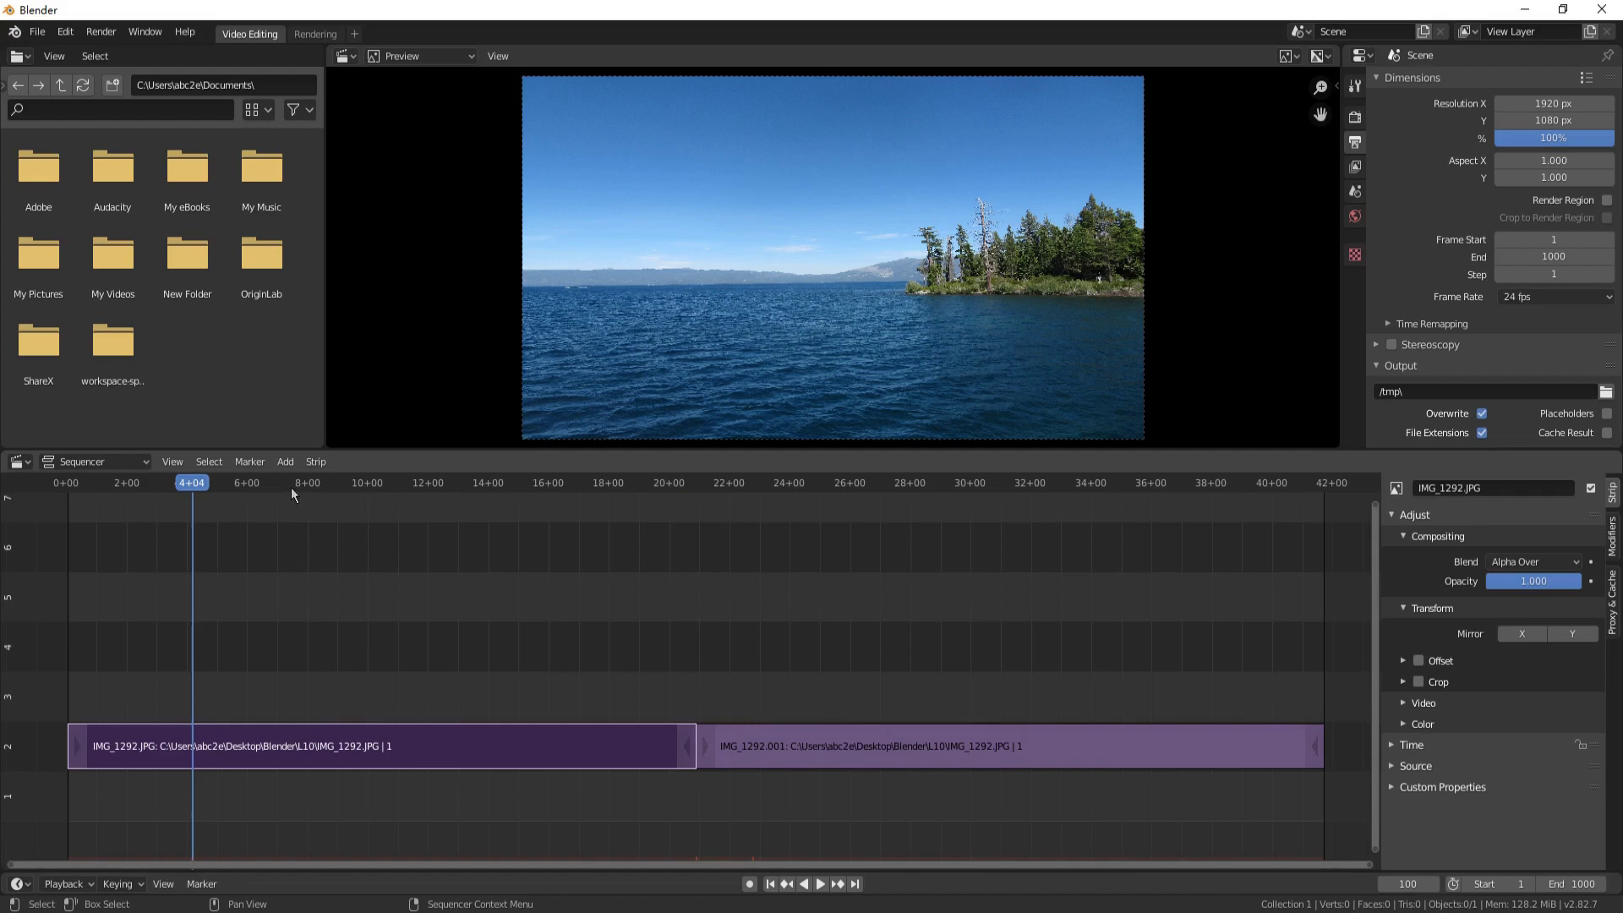
click(288, 464)
mouse_move(331, 663)
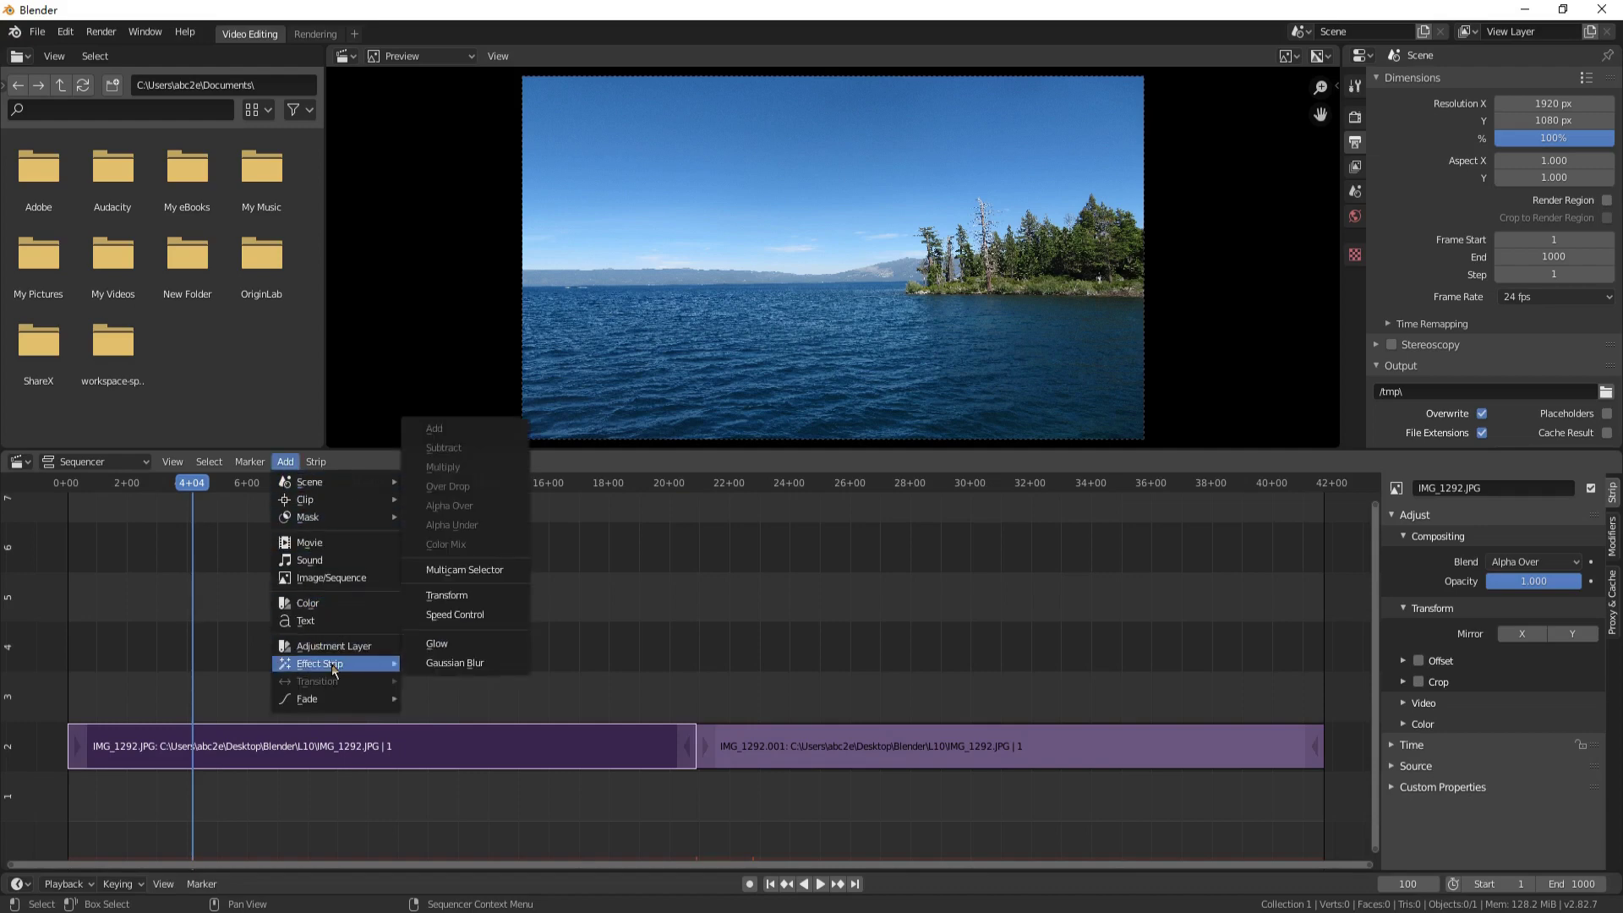
click(489, 591)
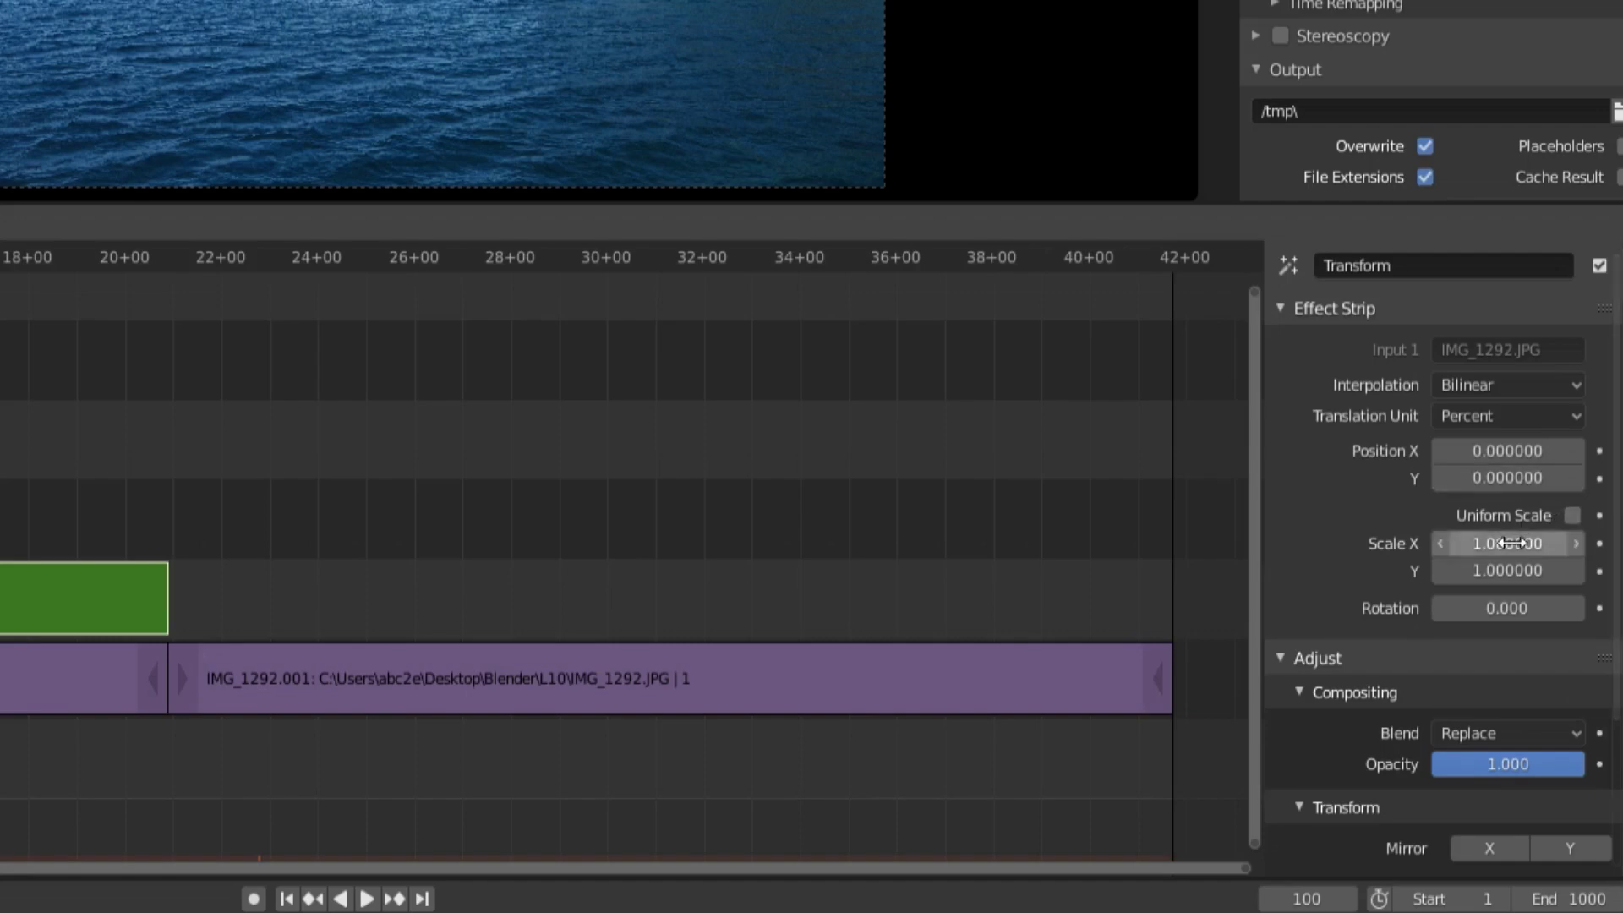
Enable Uniform Scale on the Transform strip and keyframe Scale, Position X and Position Y at frame 100
click(1572, 515)
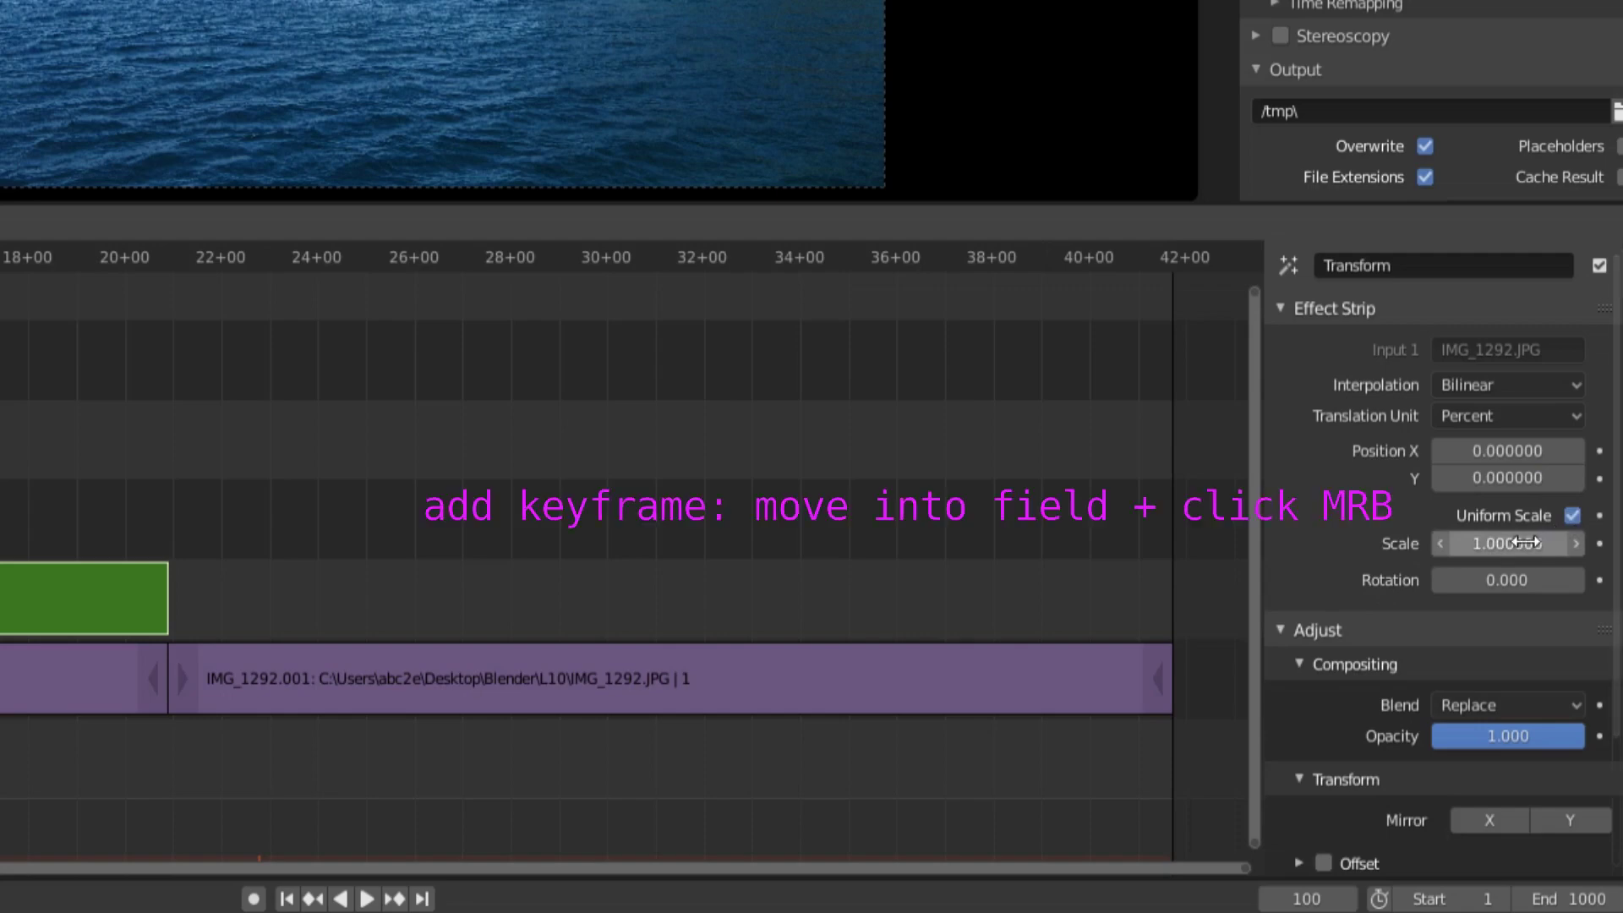
right_click(1555, 537)
click(1527, 542)
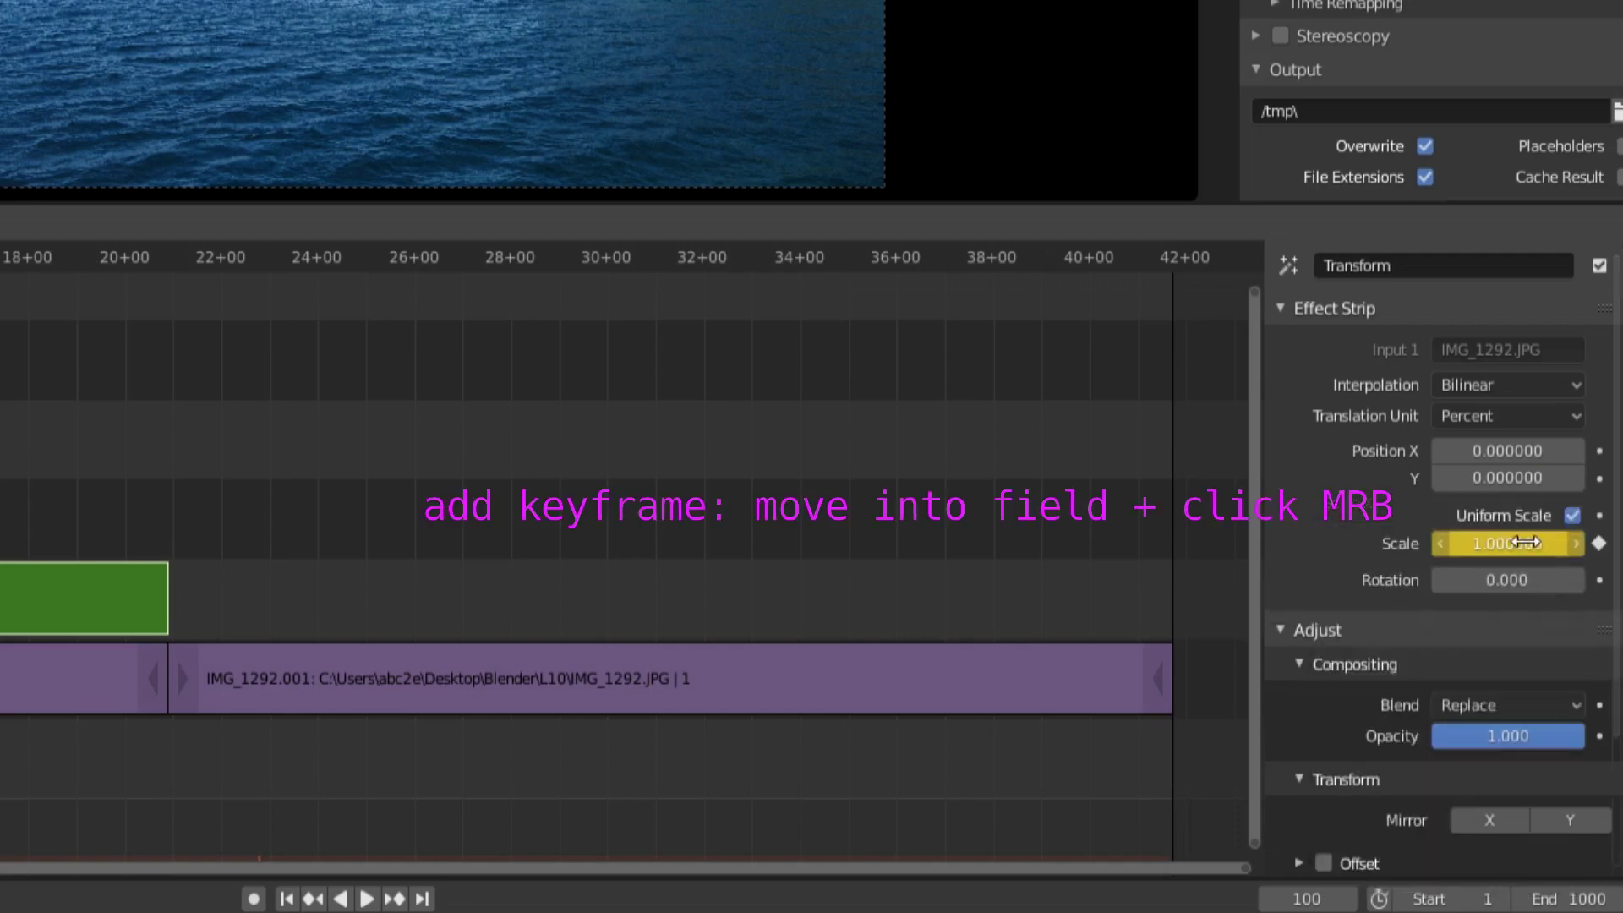
right_click(1509, 451)
click(1508, 450)
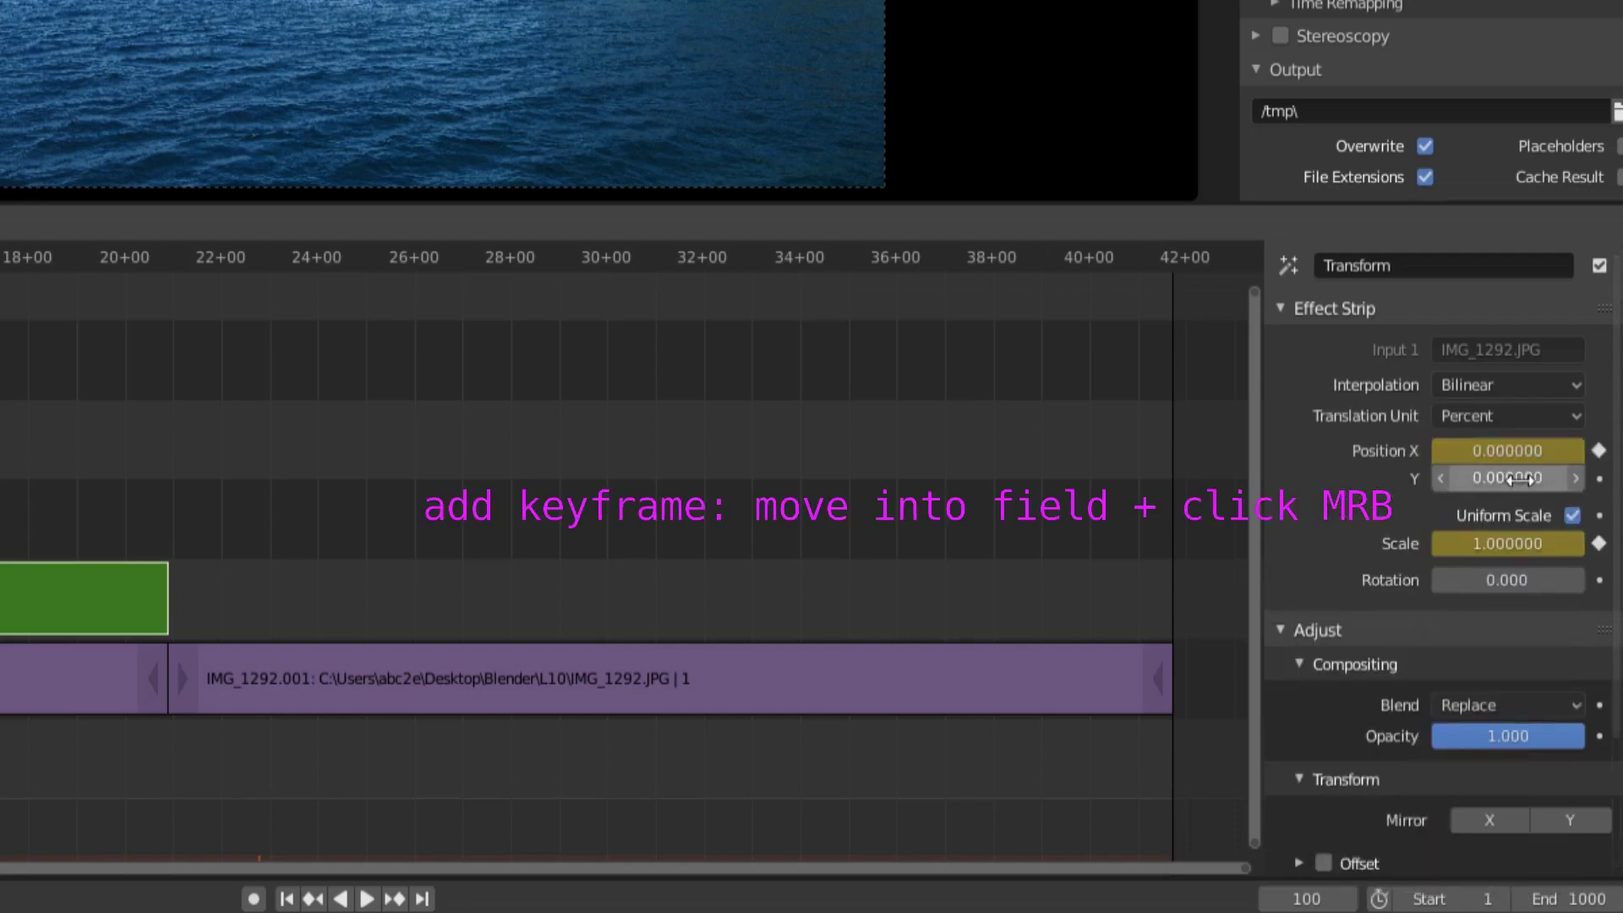
right_click(1518, 478)
click(1518, 477)
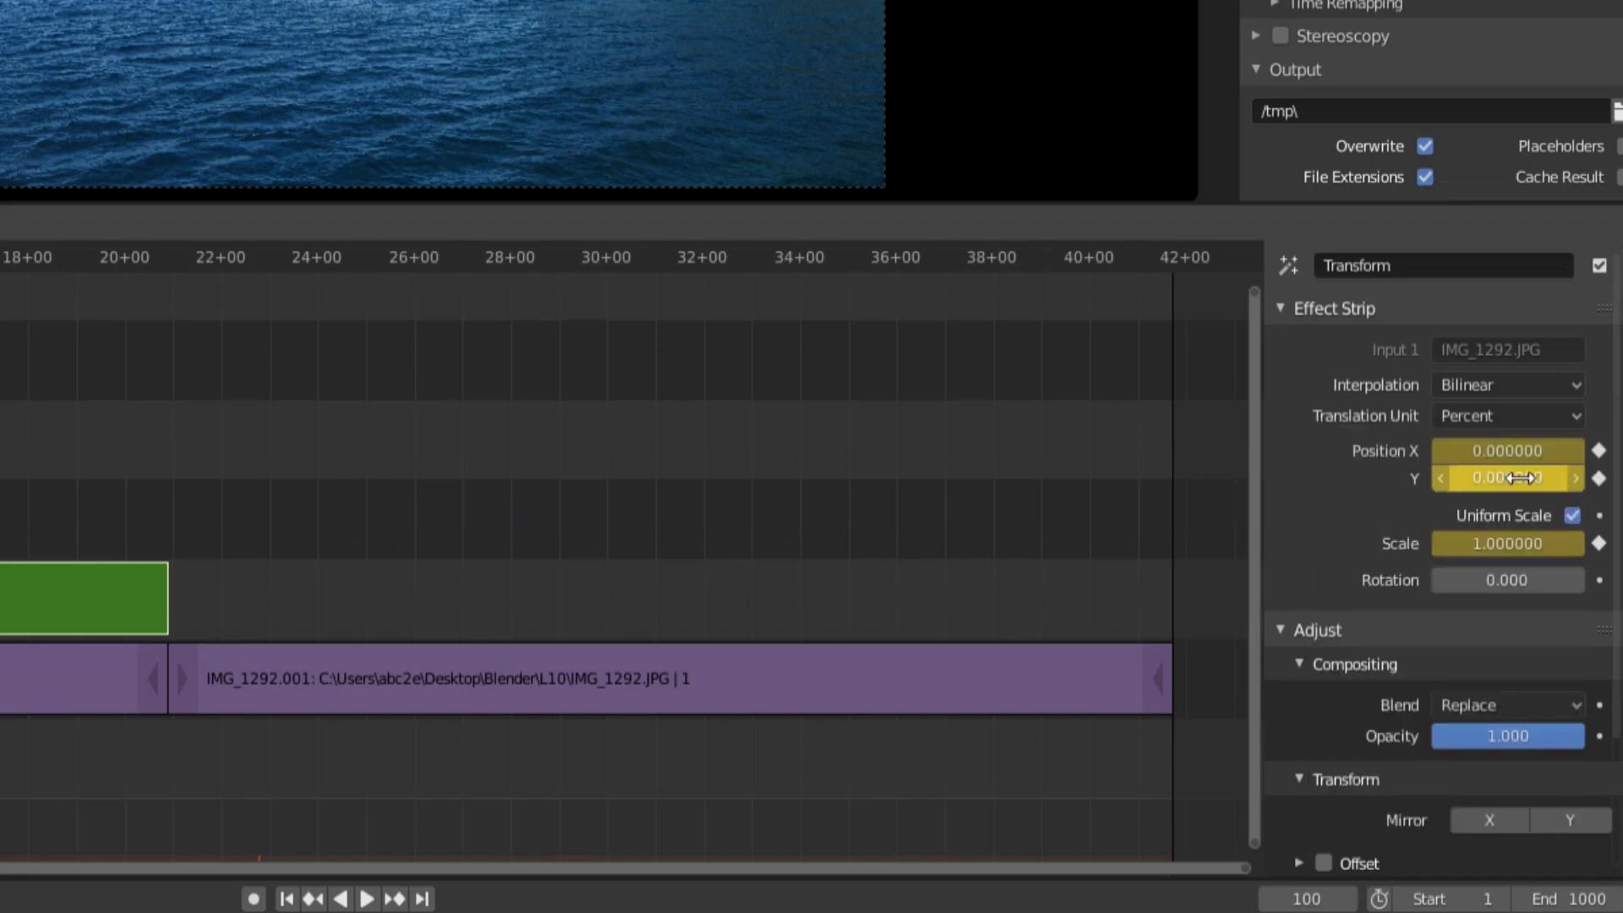
click(1308, 898)
text(100)
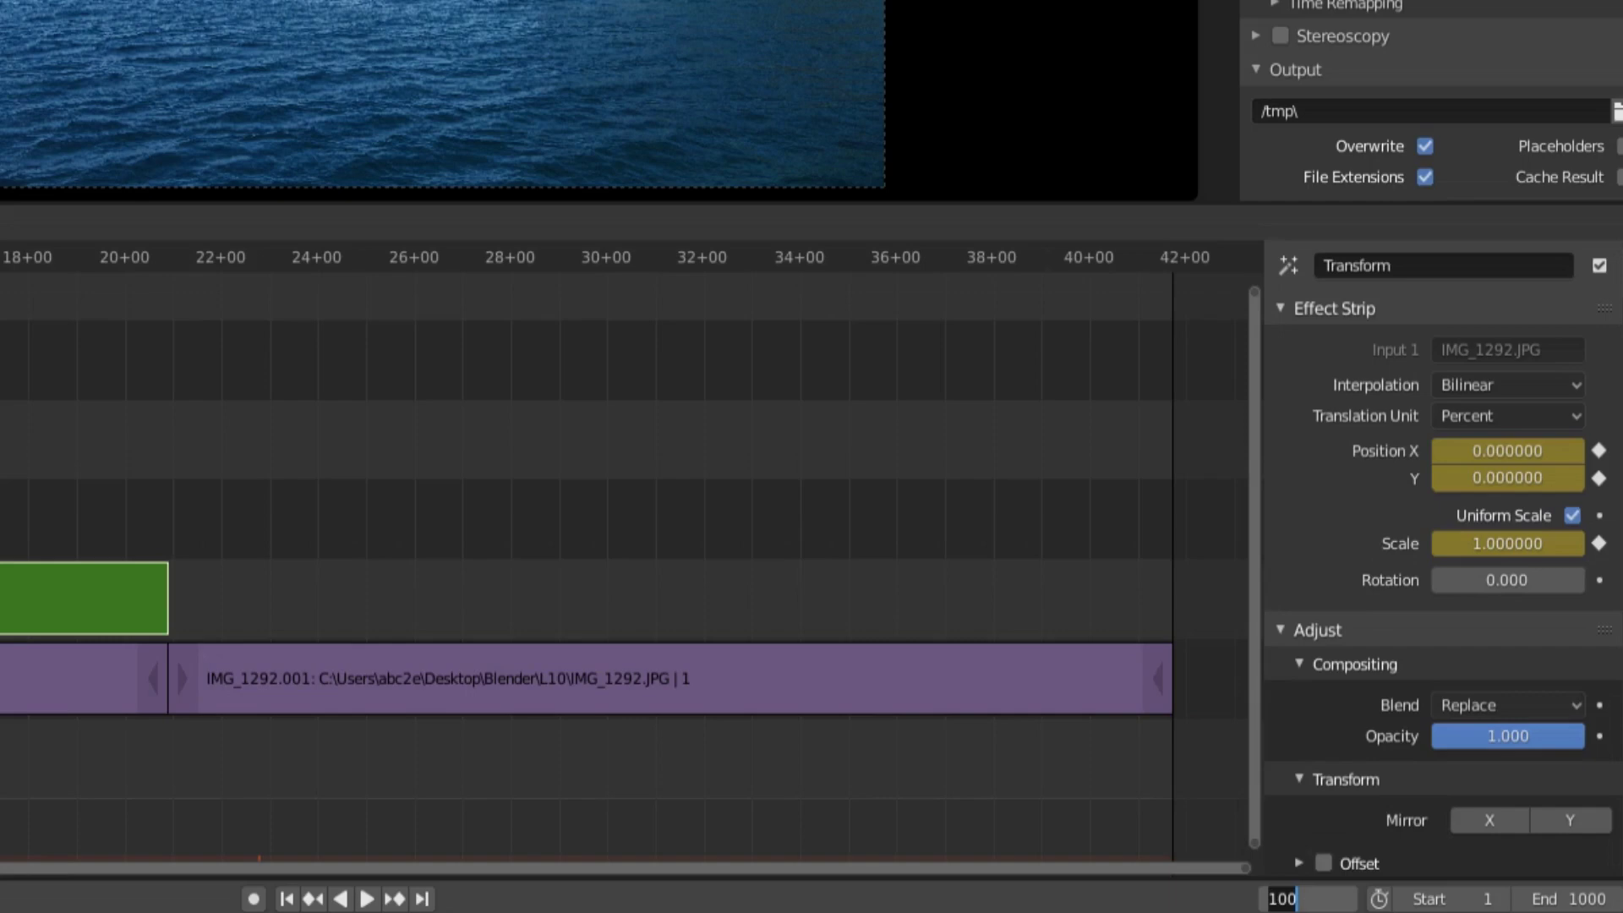
At frame 300, set the Transform strip's Scale to 2 and keyframe it
key(BackSpace)
key(BackSpace)
key(BackSpace)
text(300)
key(Return)
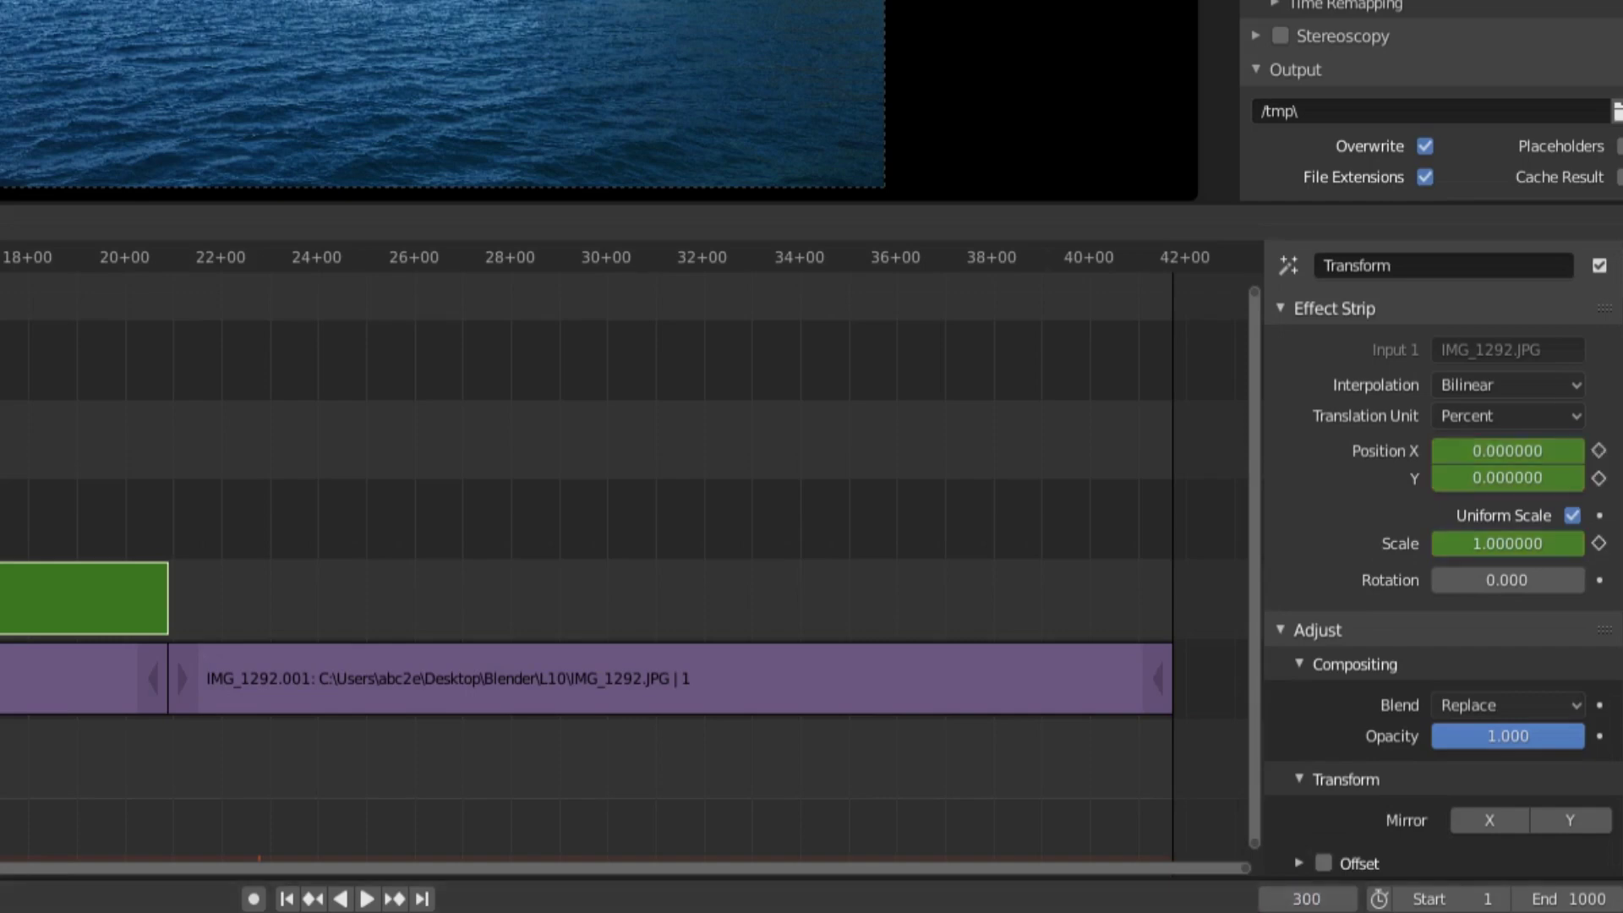
click(1506, 545)
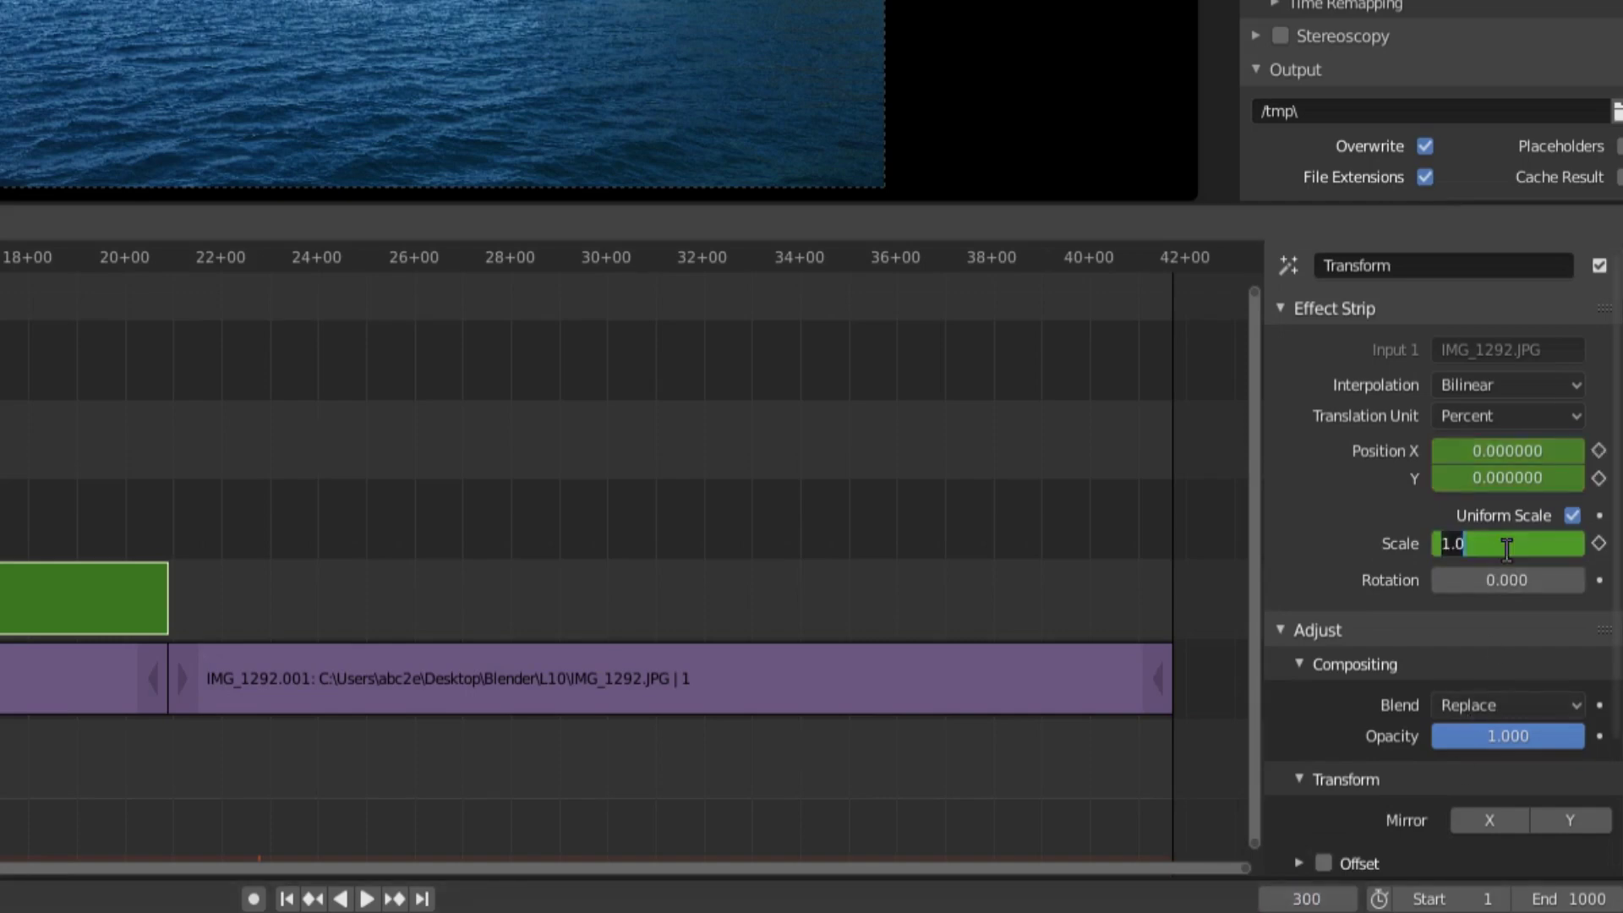
text(2)
key(Return)
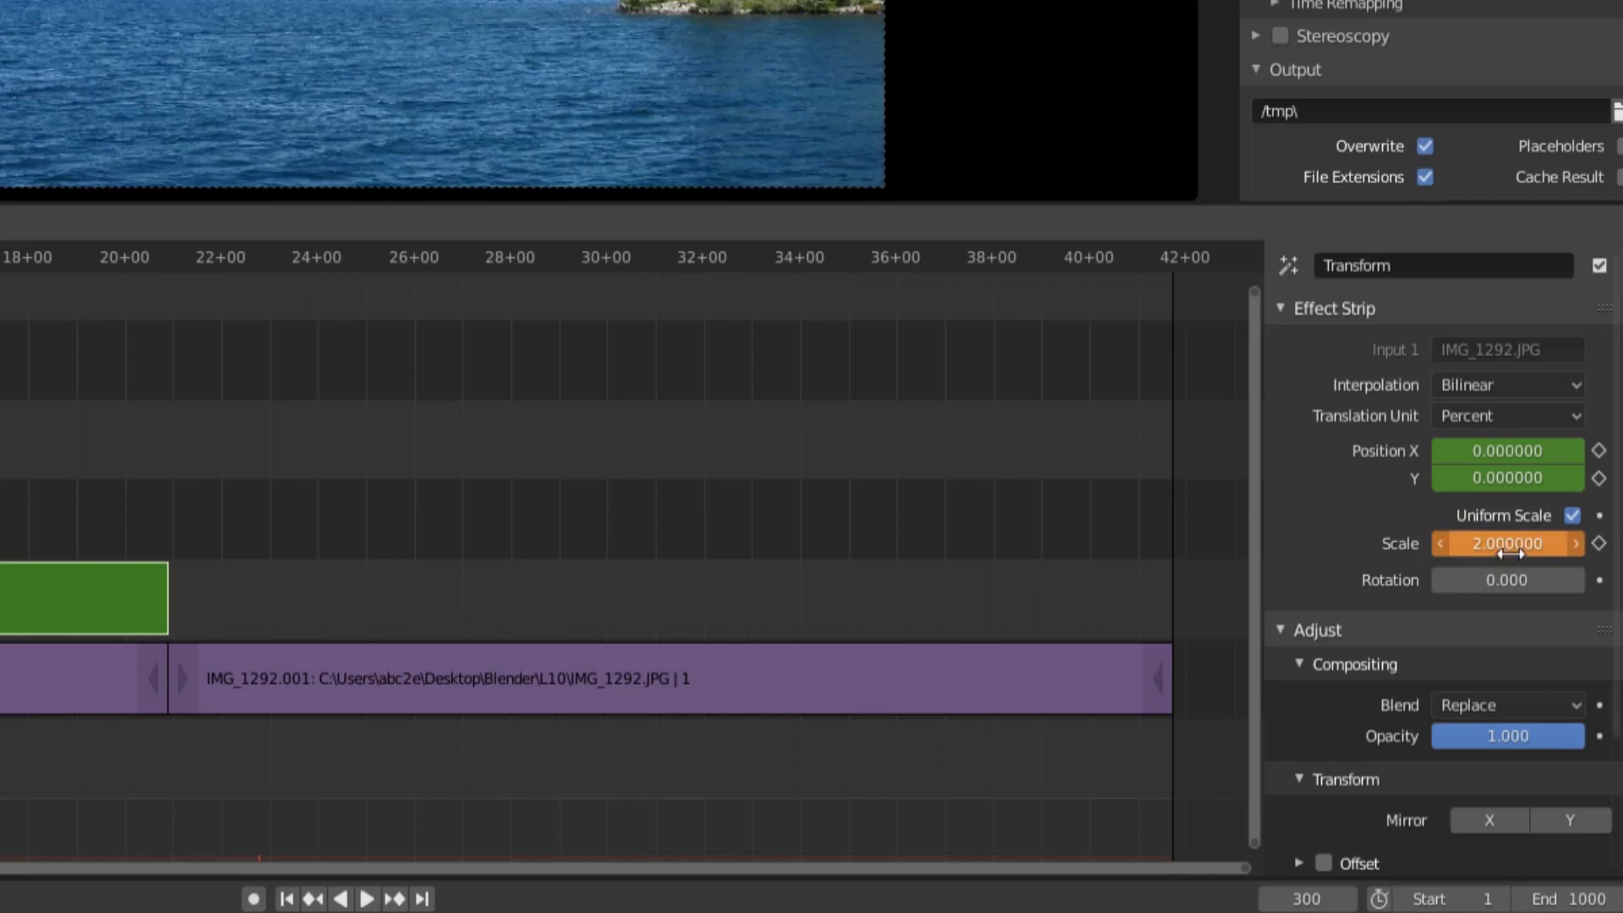
right_click(1508, 545)
click(1513, 544)
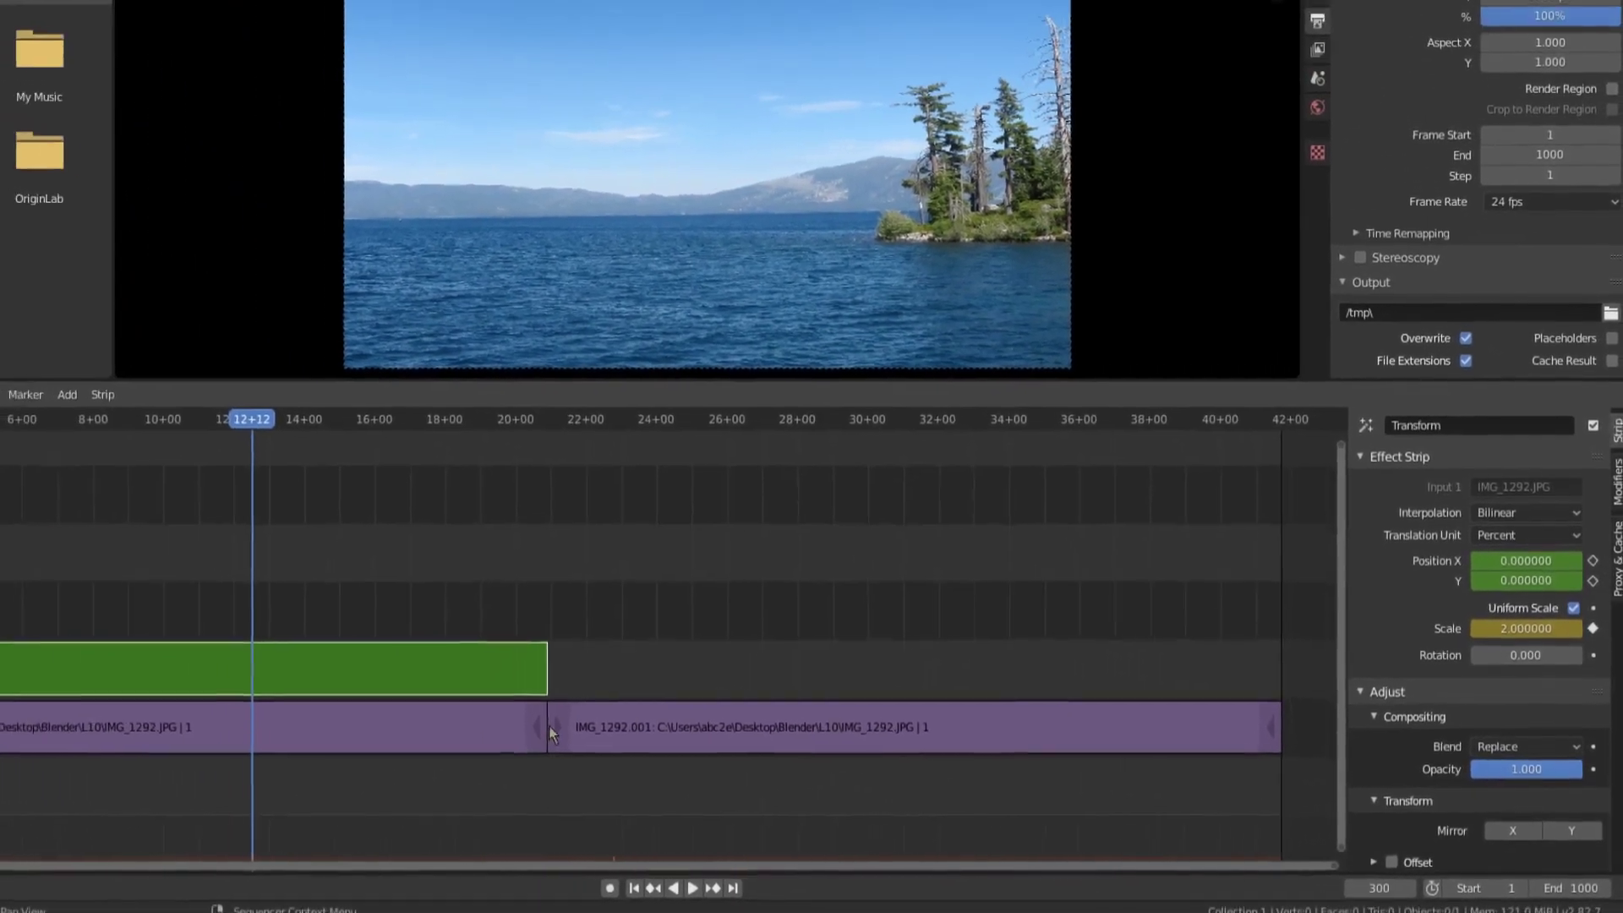
Jump to frame 500 and select the Transform effect strip to show its settings
click(321, 700)
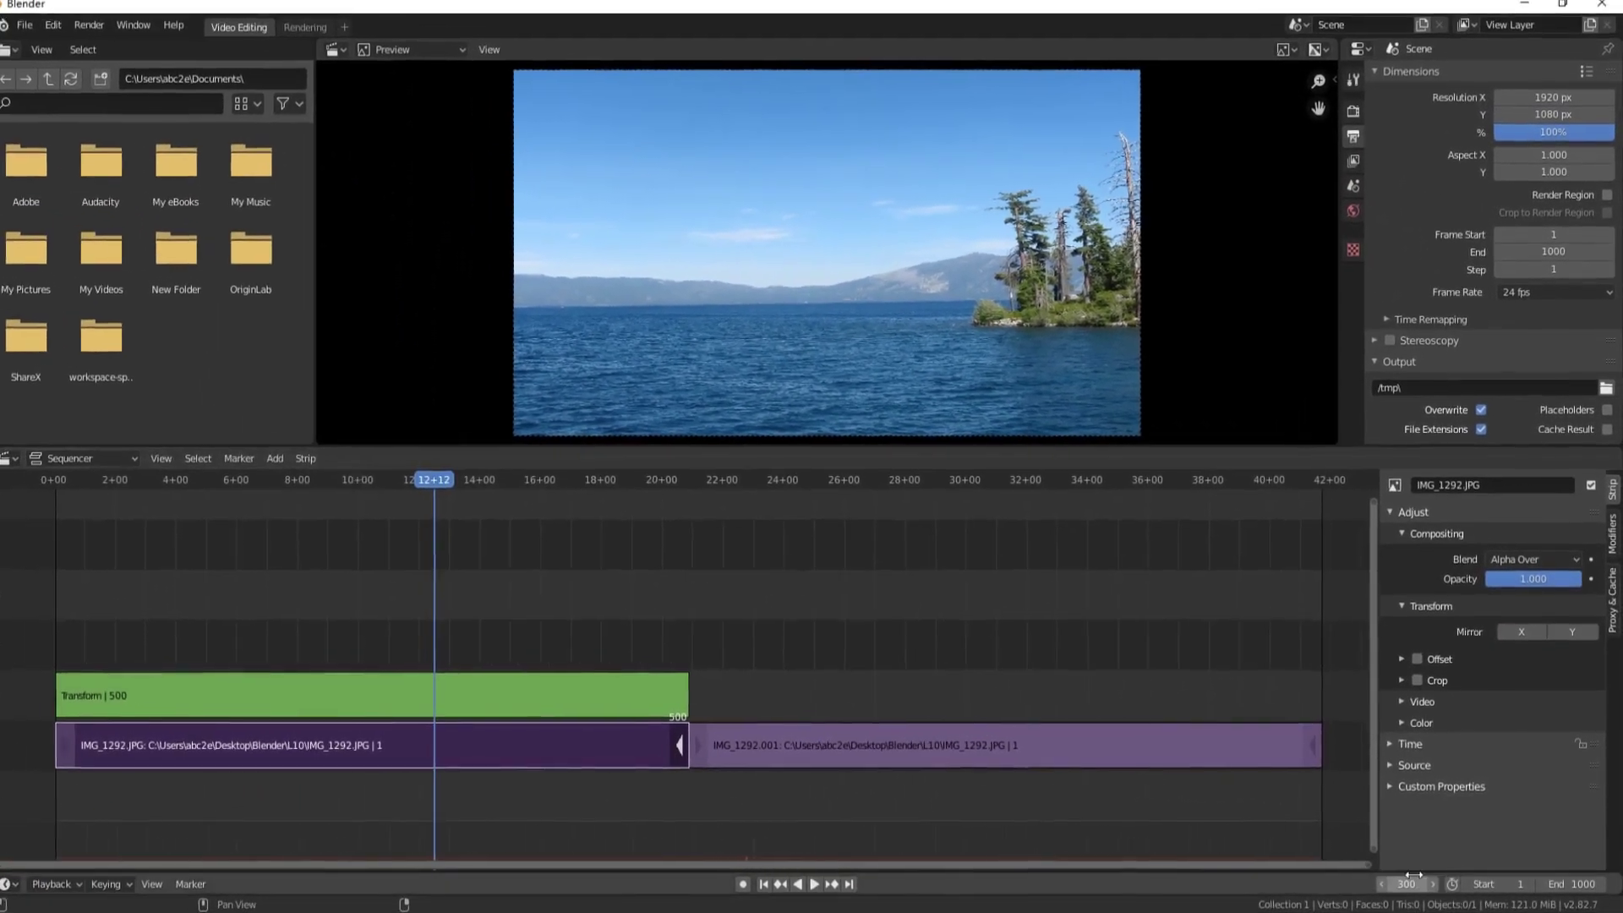
text(500)
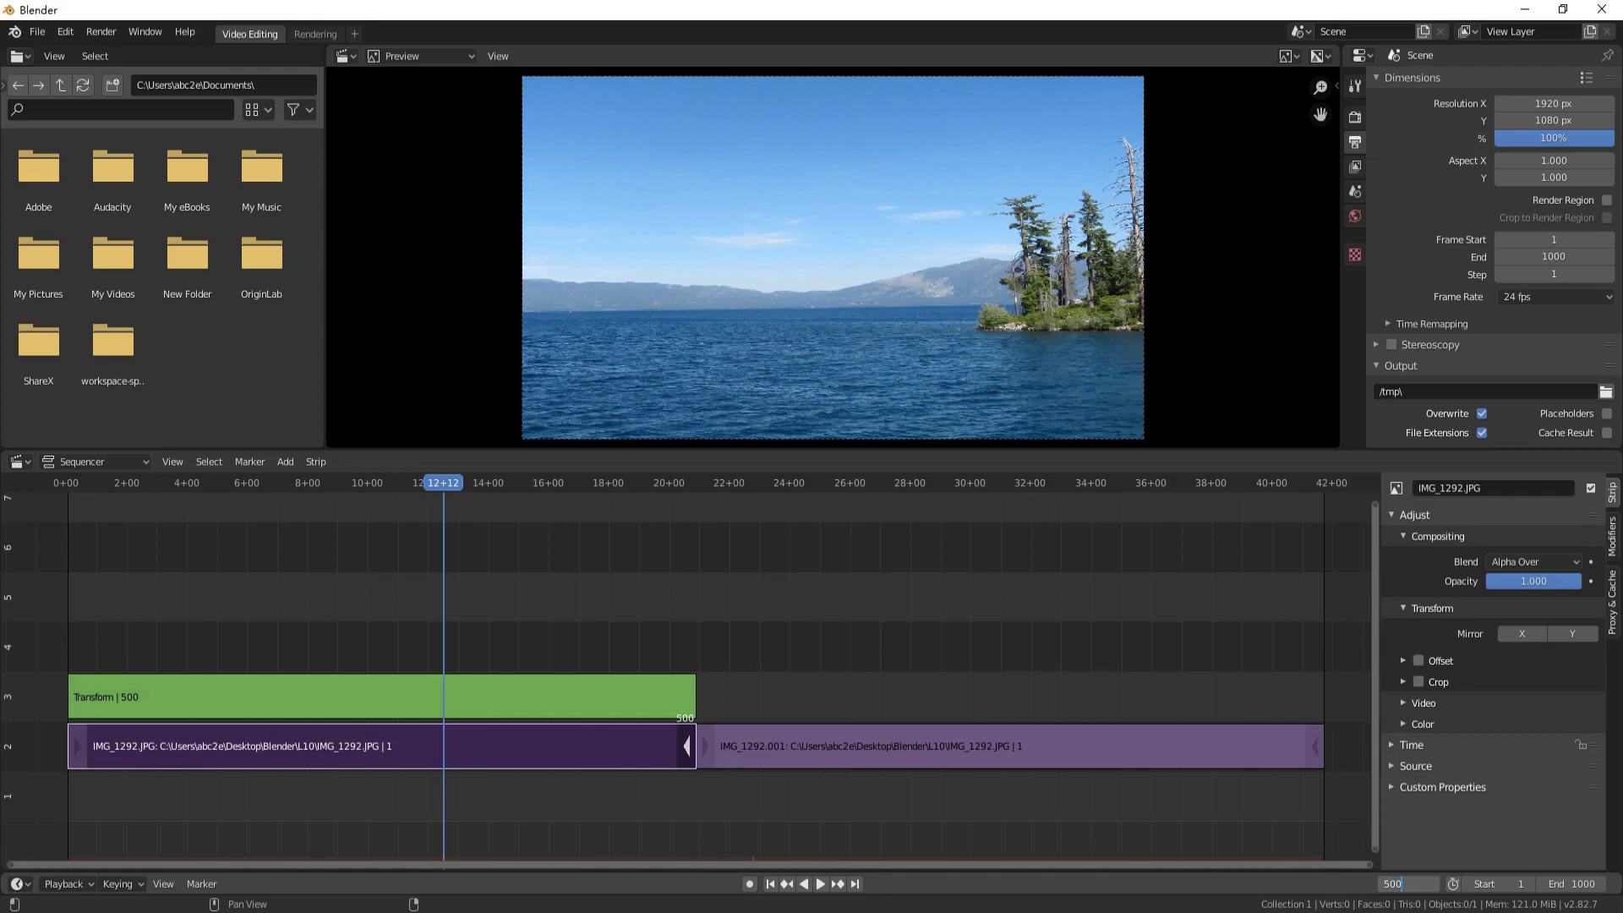
key(Return)
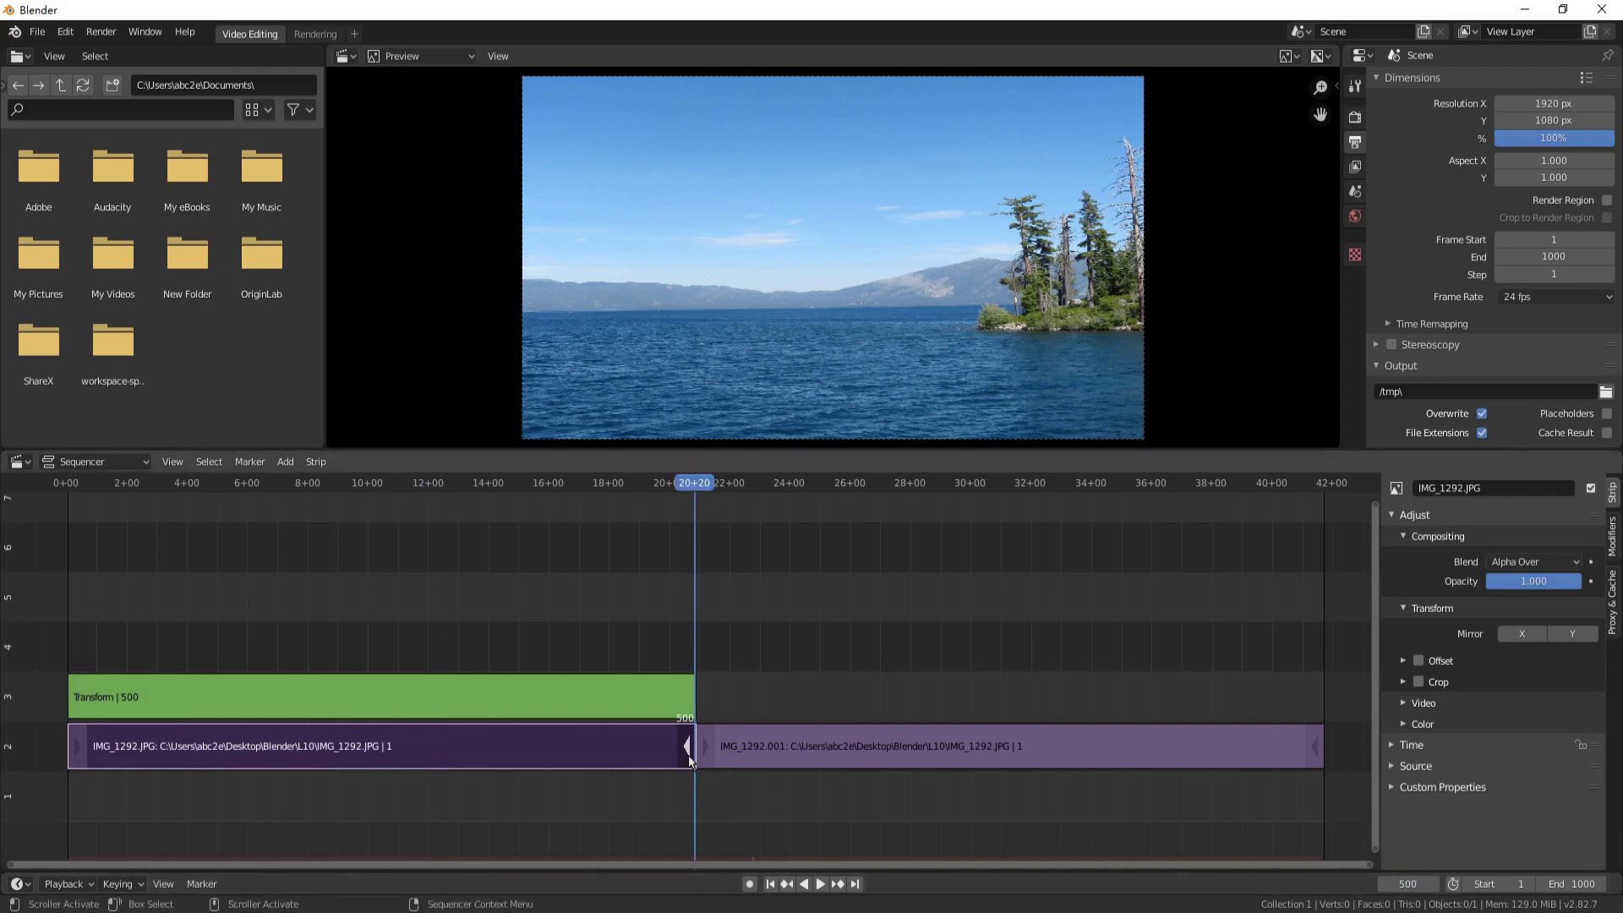
click(622, 698)
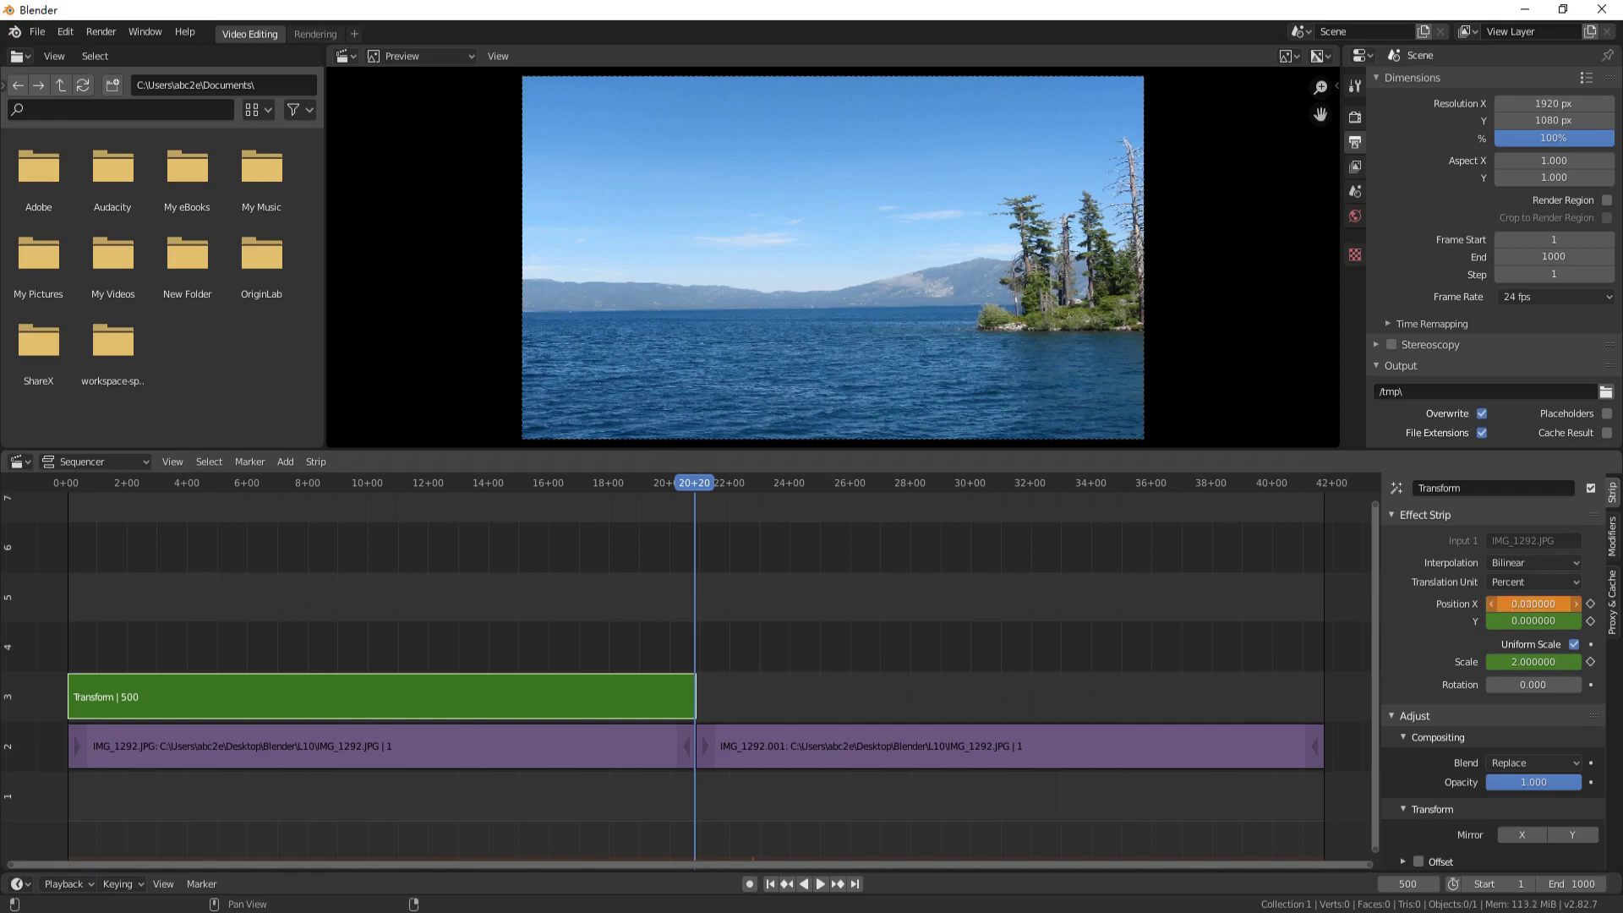
Pan Position X to about 48.72 to centre the island, and keyframe it at frame 500
drag(1532, 603, 1289, 603)
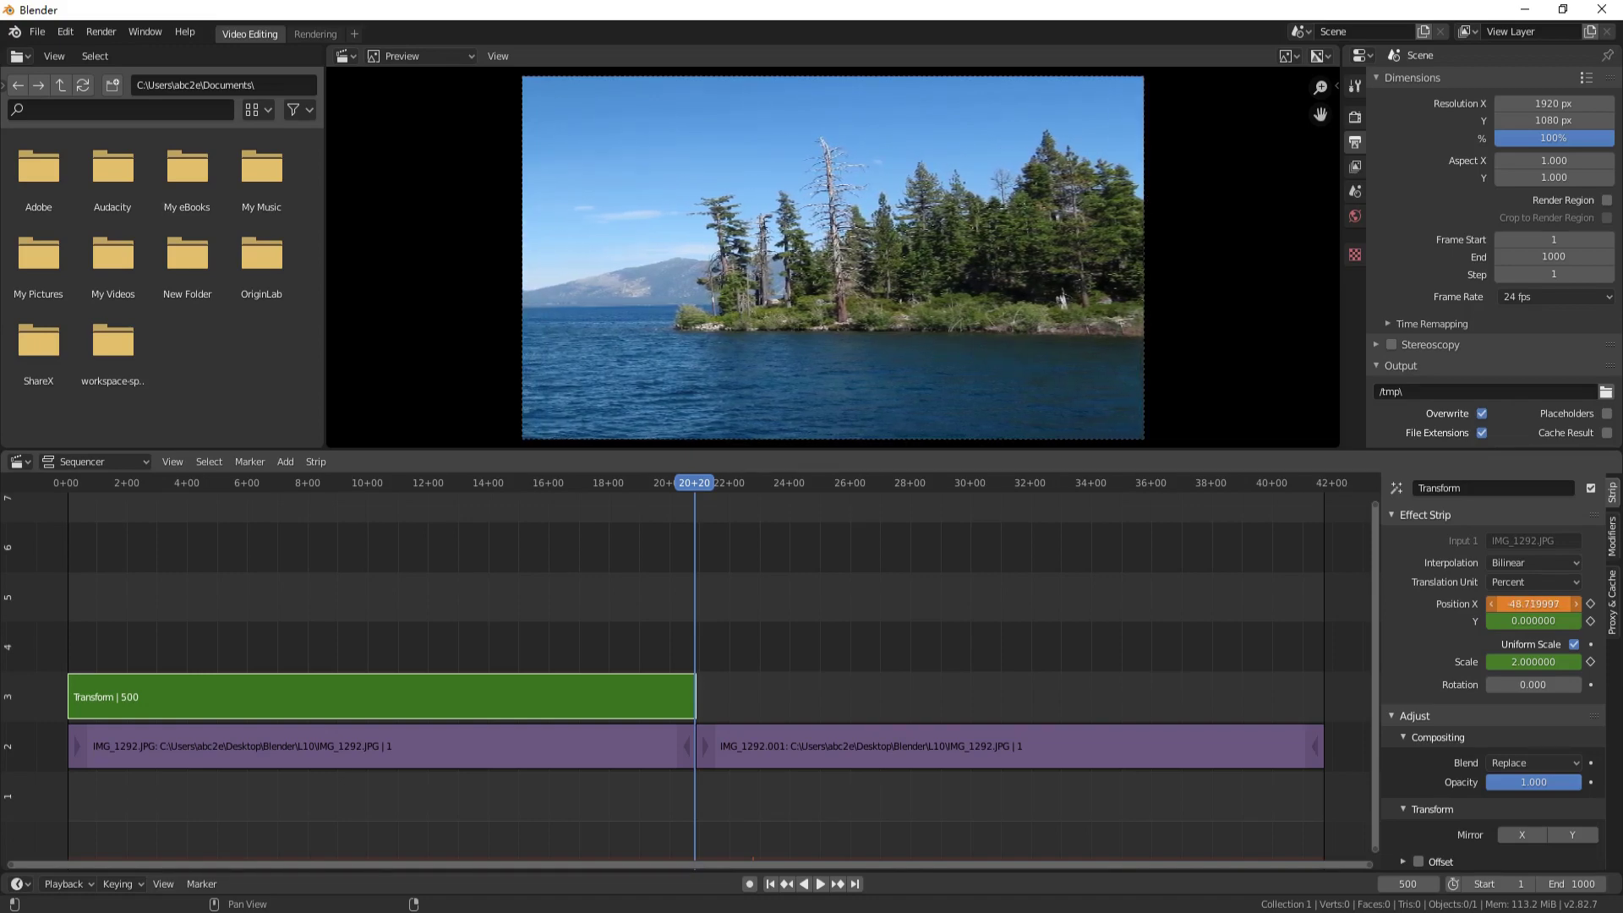
right_click(1530, 601)
click(1531, 601)
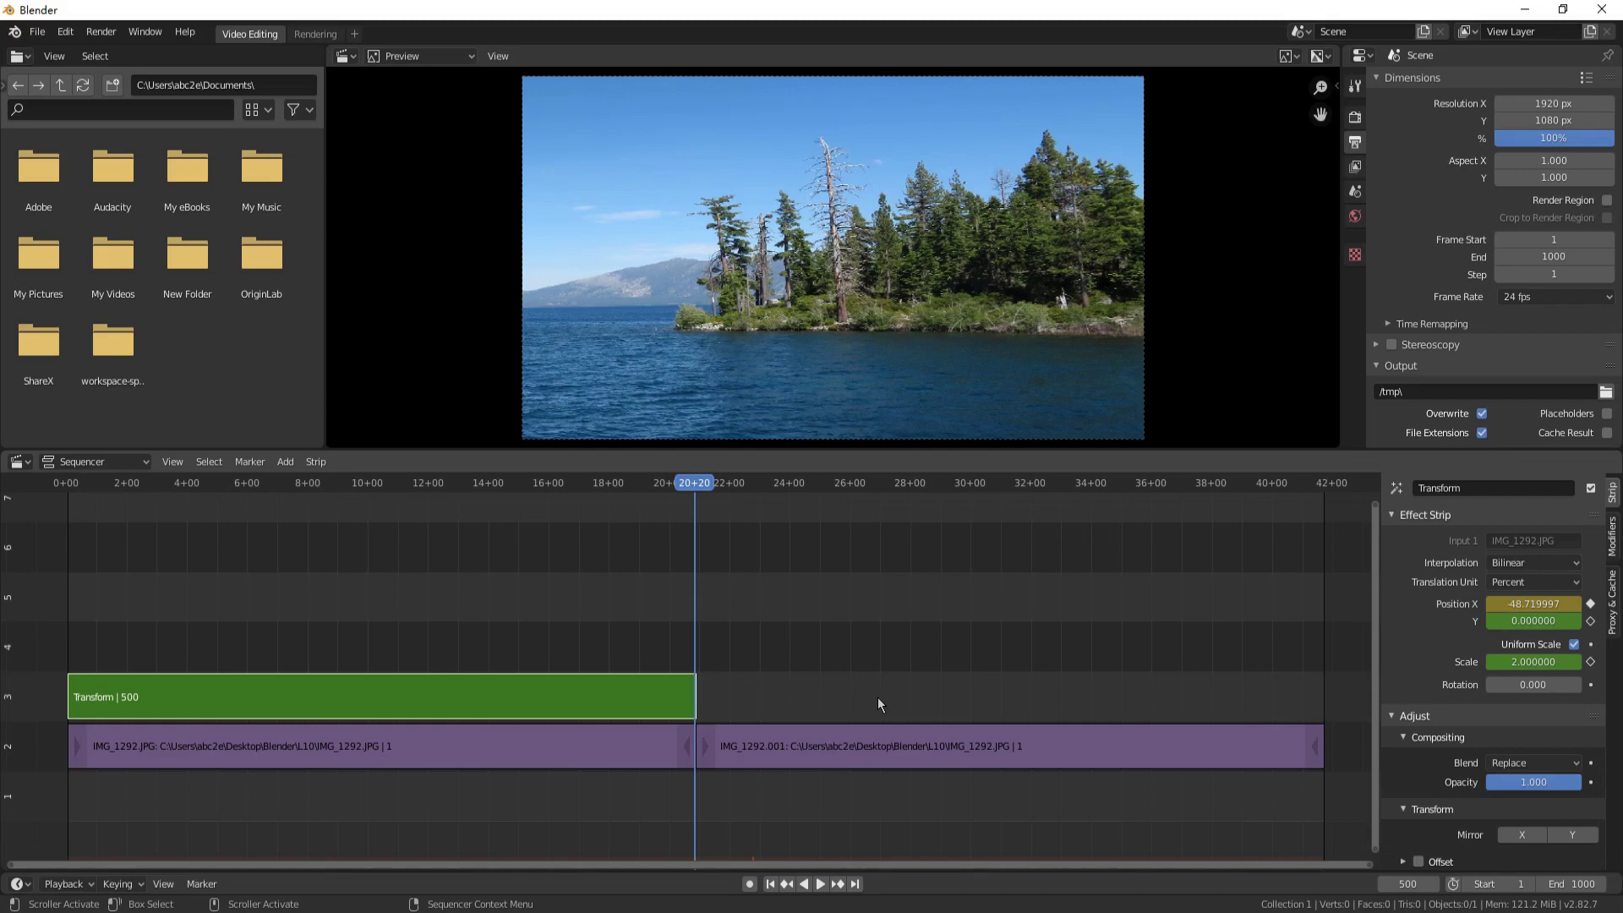
Add a Transform effect strip, Transform.001, over the IMG_1292.001 strip
click(846, 745)
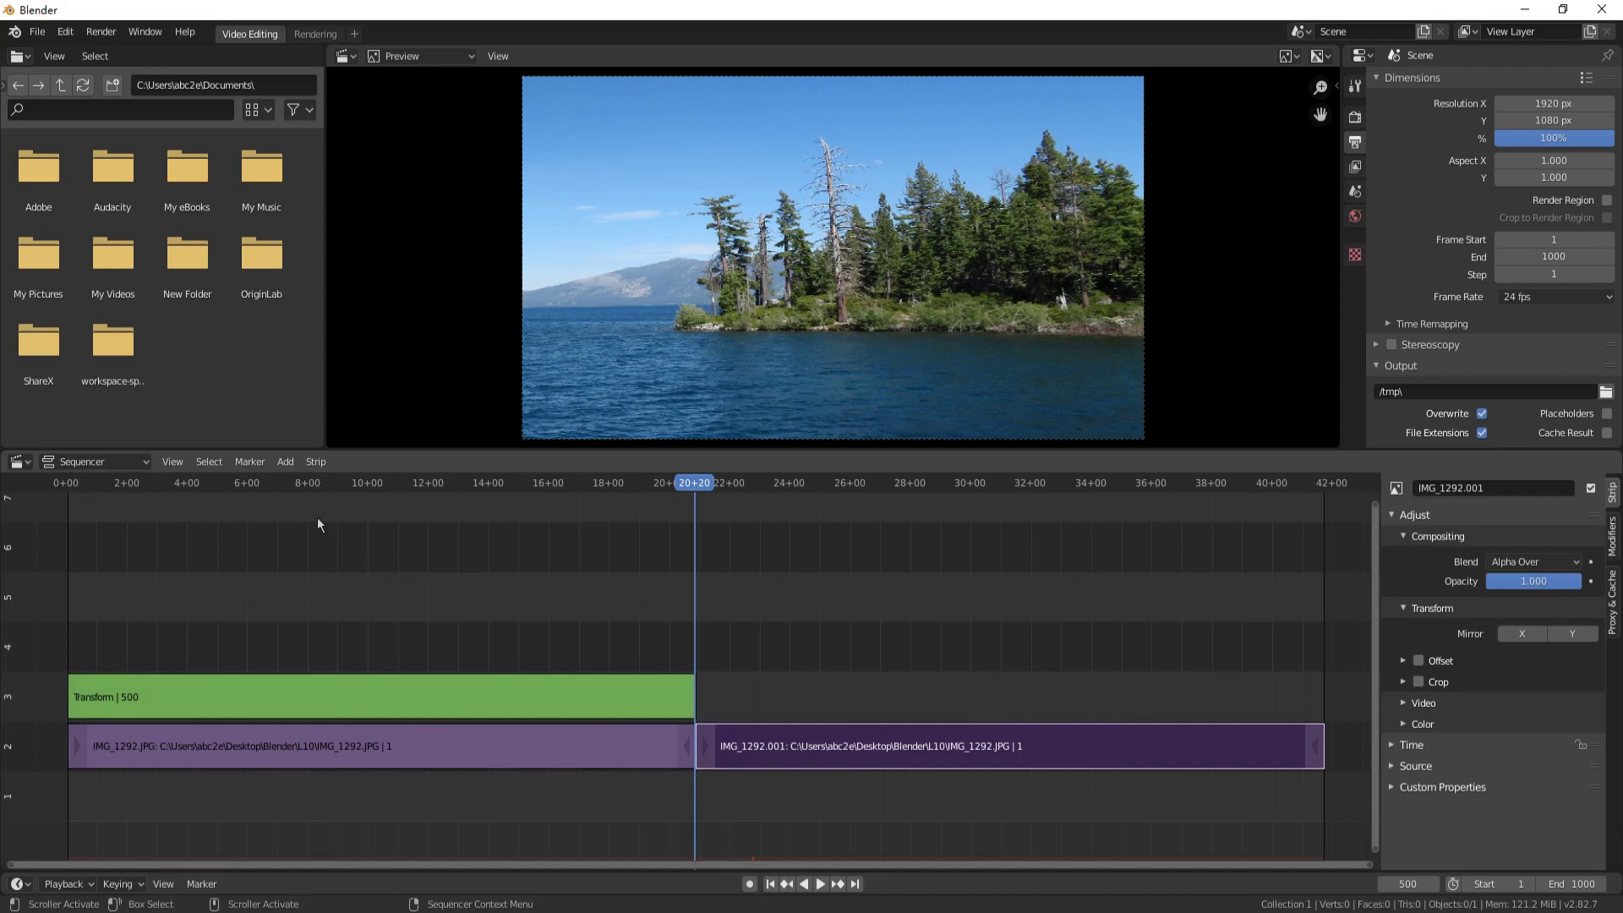
click(287, 462)
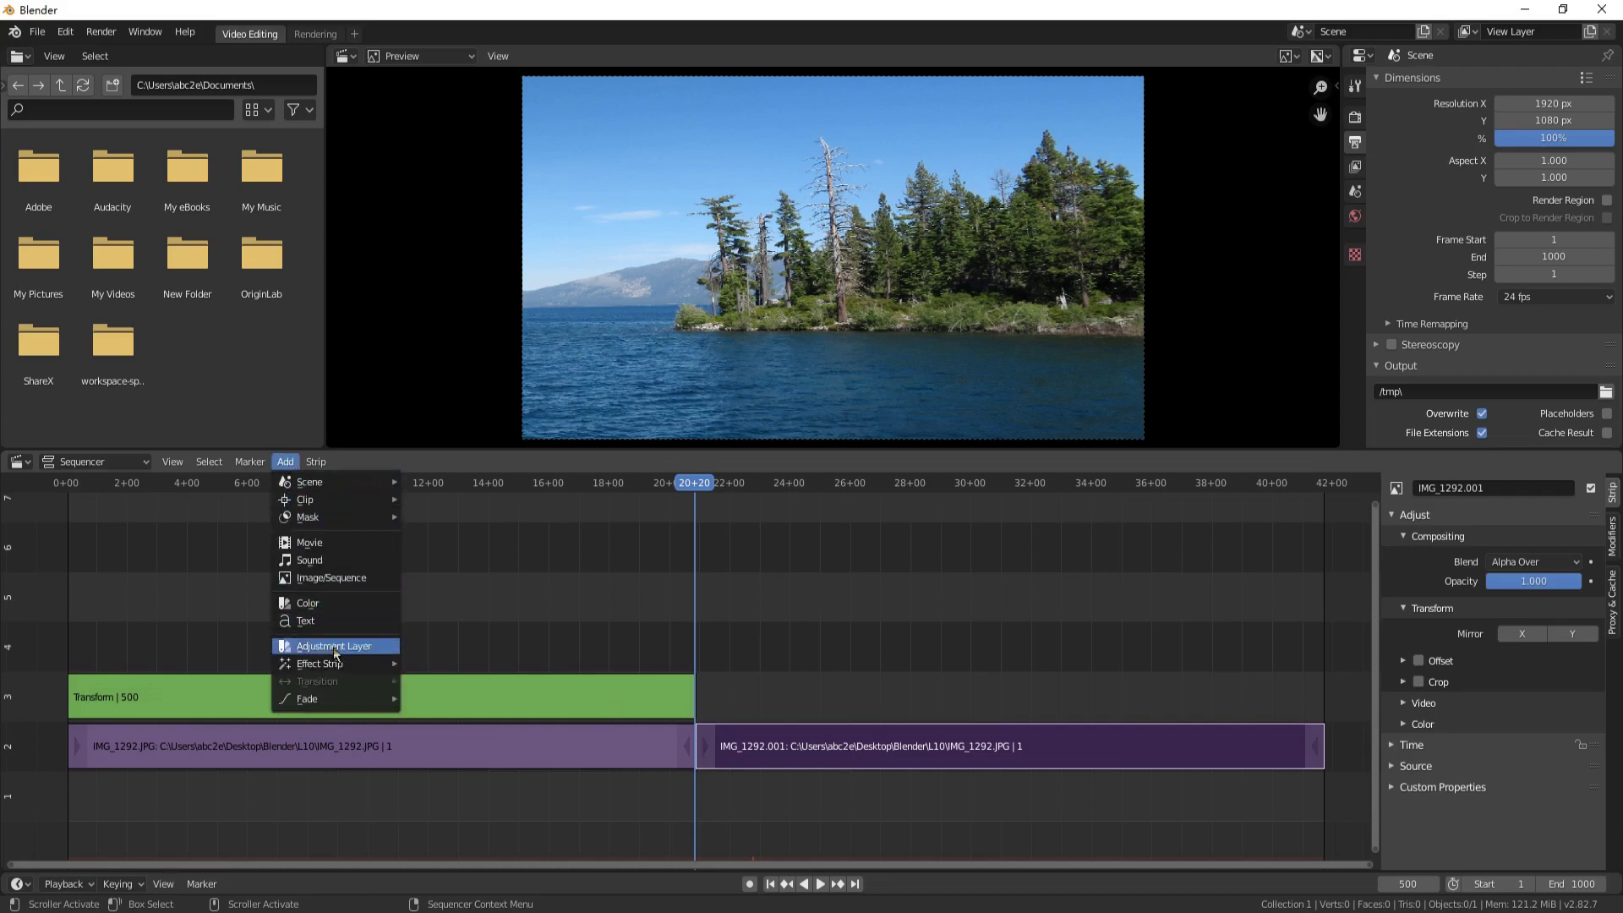
mouse_move(342, 664)
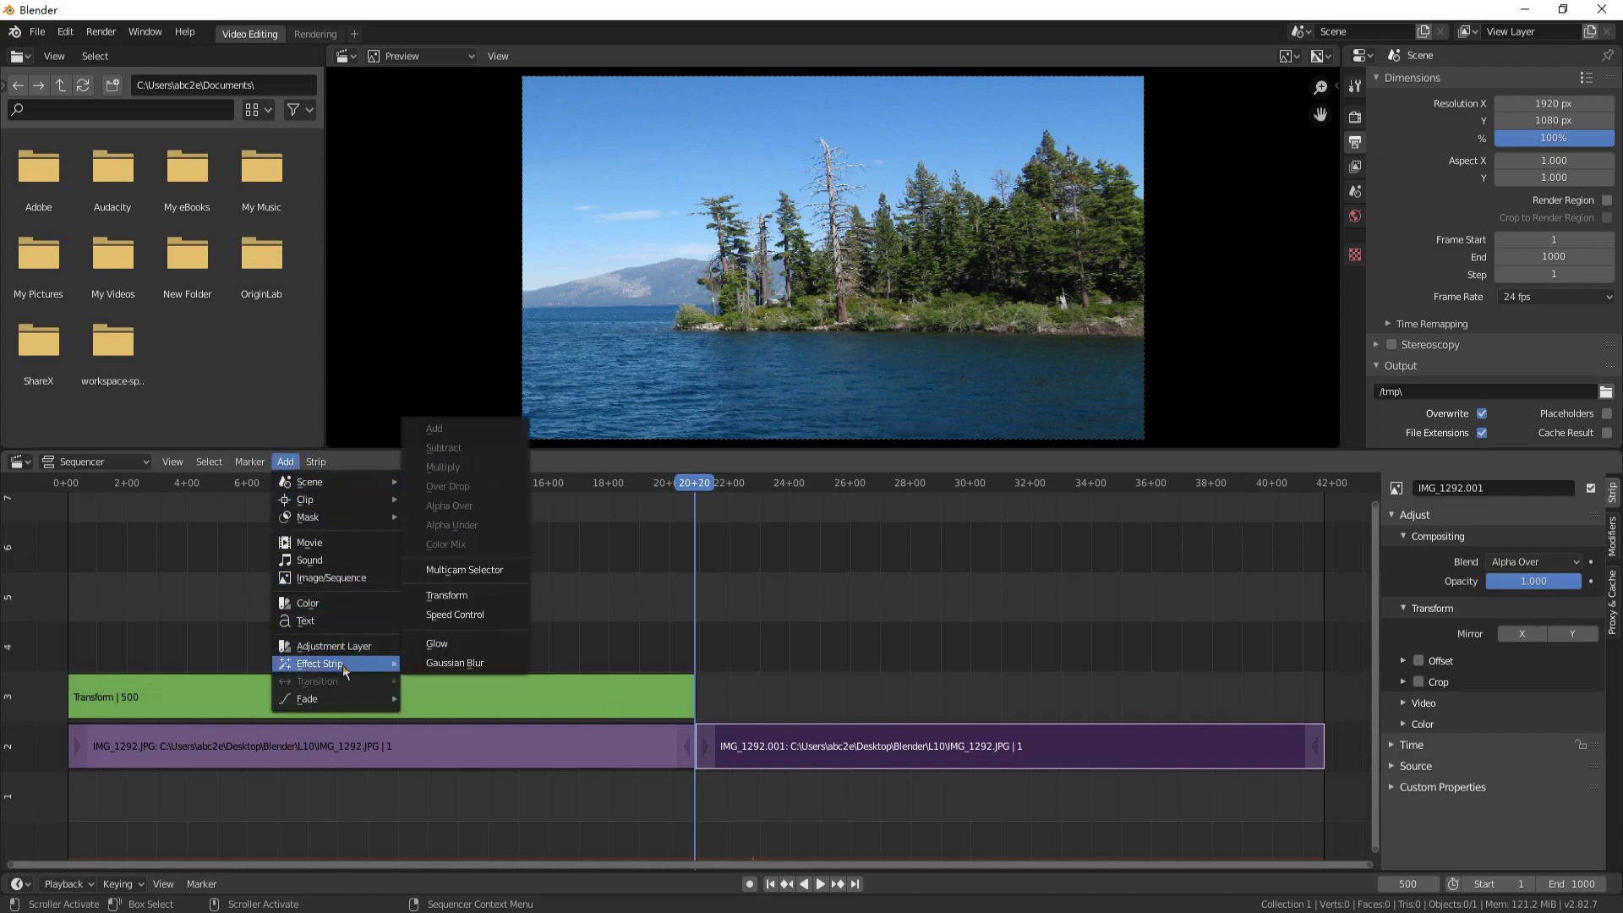
click(497, 594)
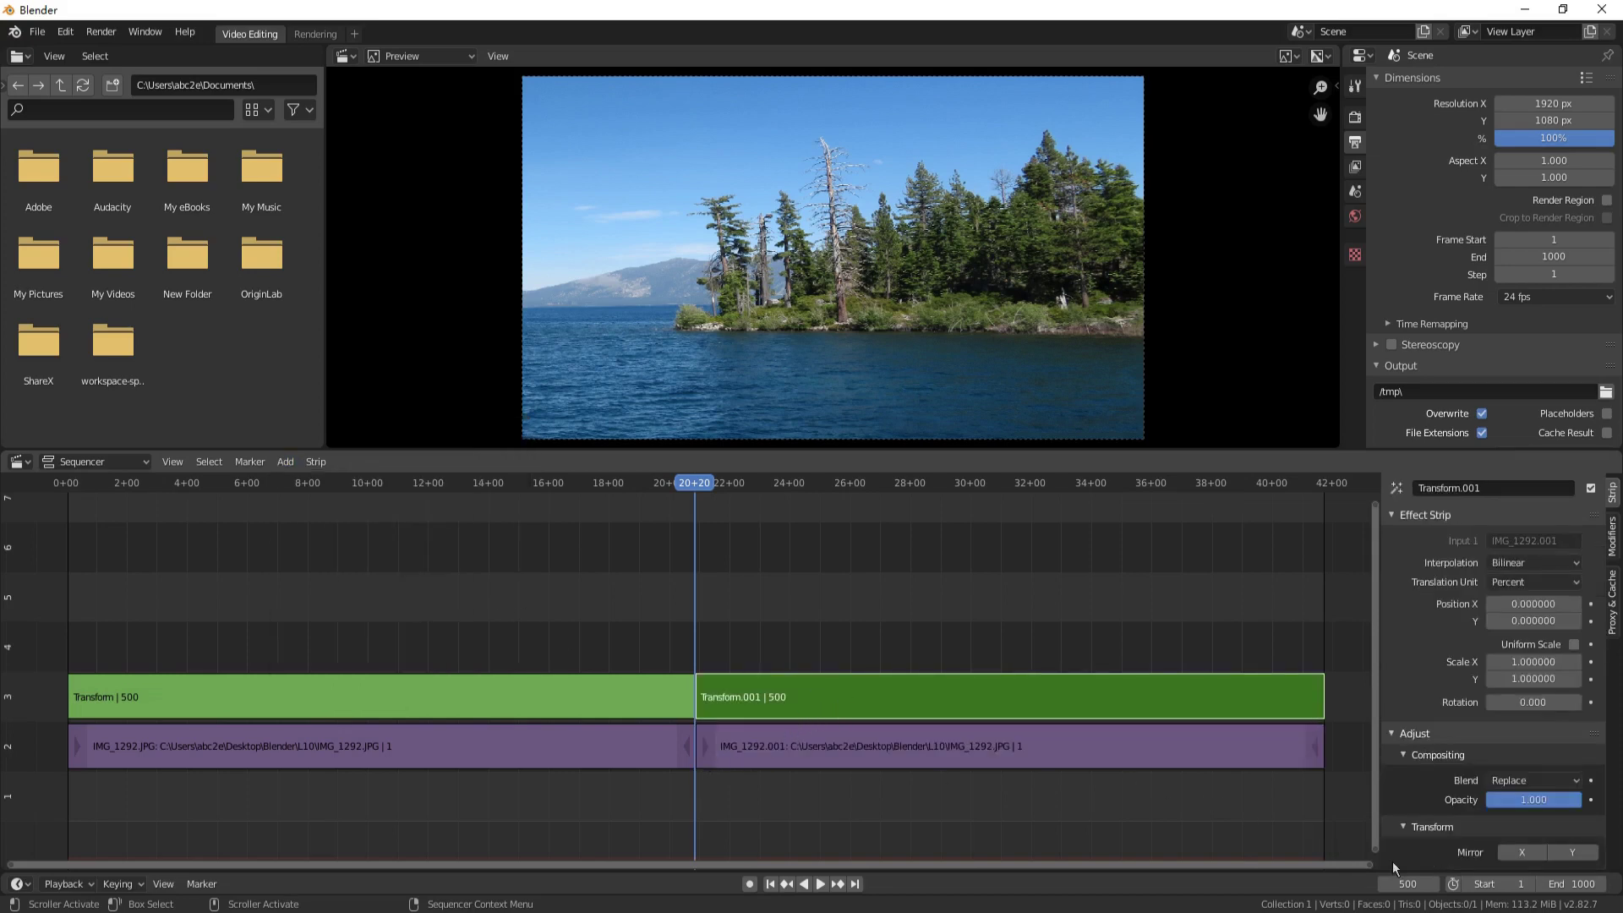
click(1404, 883)
At frame 600, enable Uniform Scale on Transform.001 and keyframe Position X, Position Y and Scale
text(600)
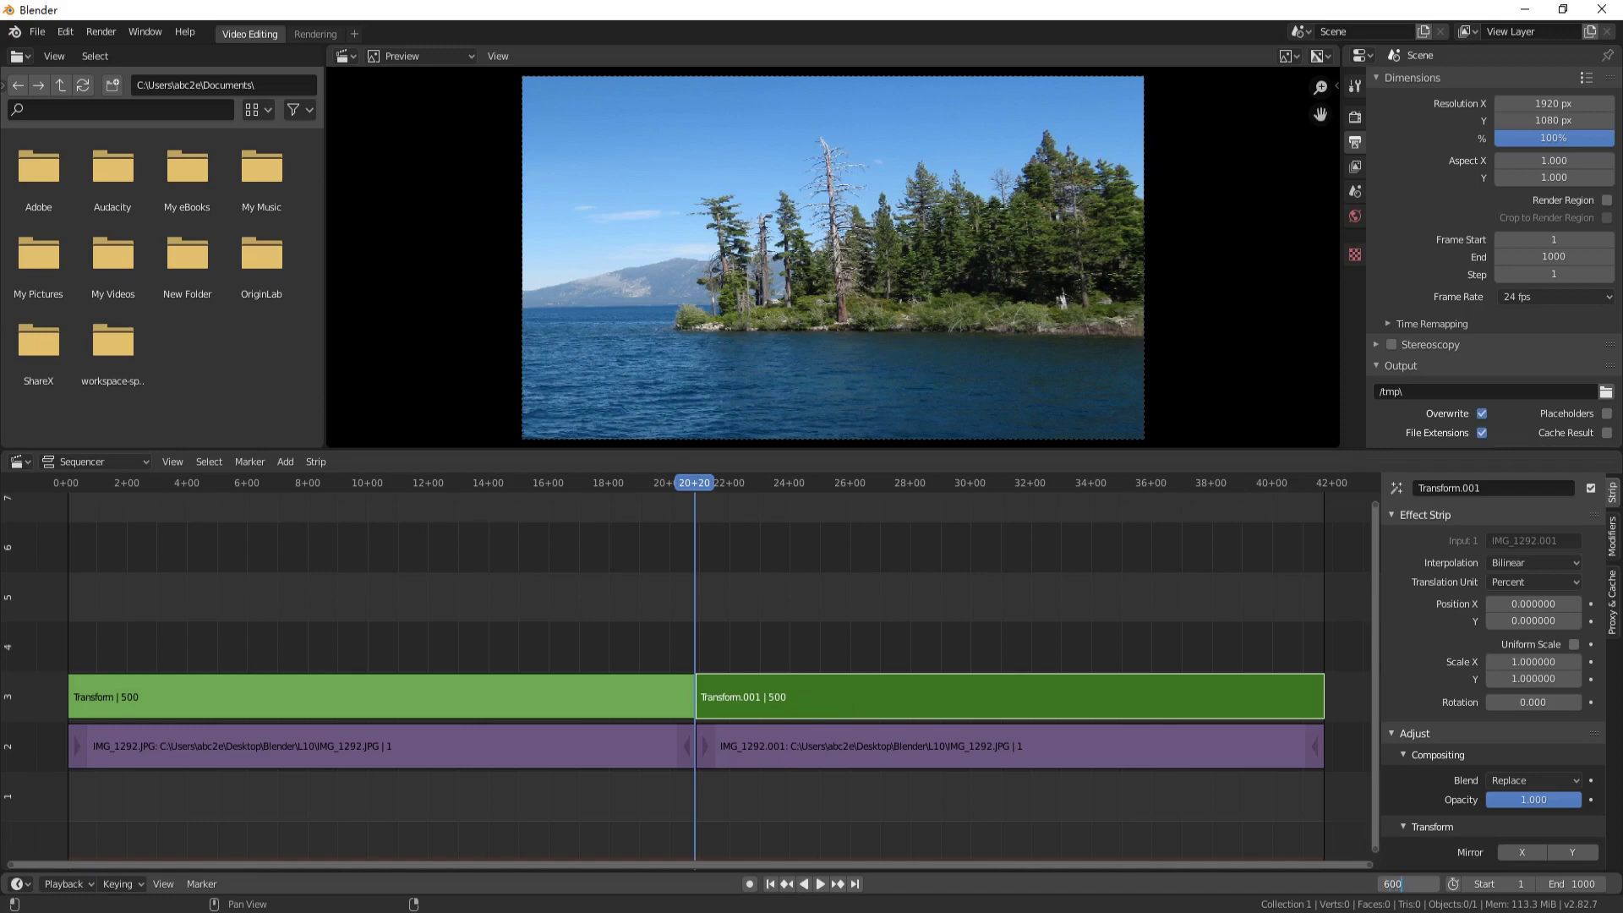
key(Return)
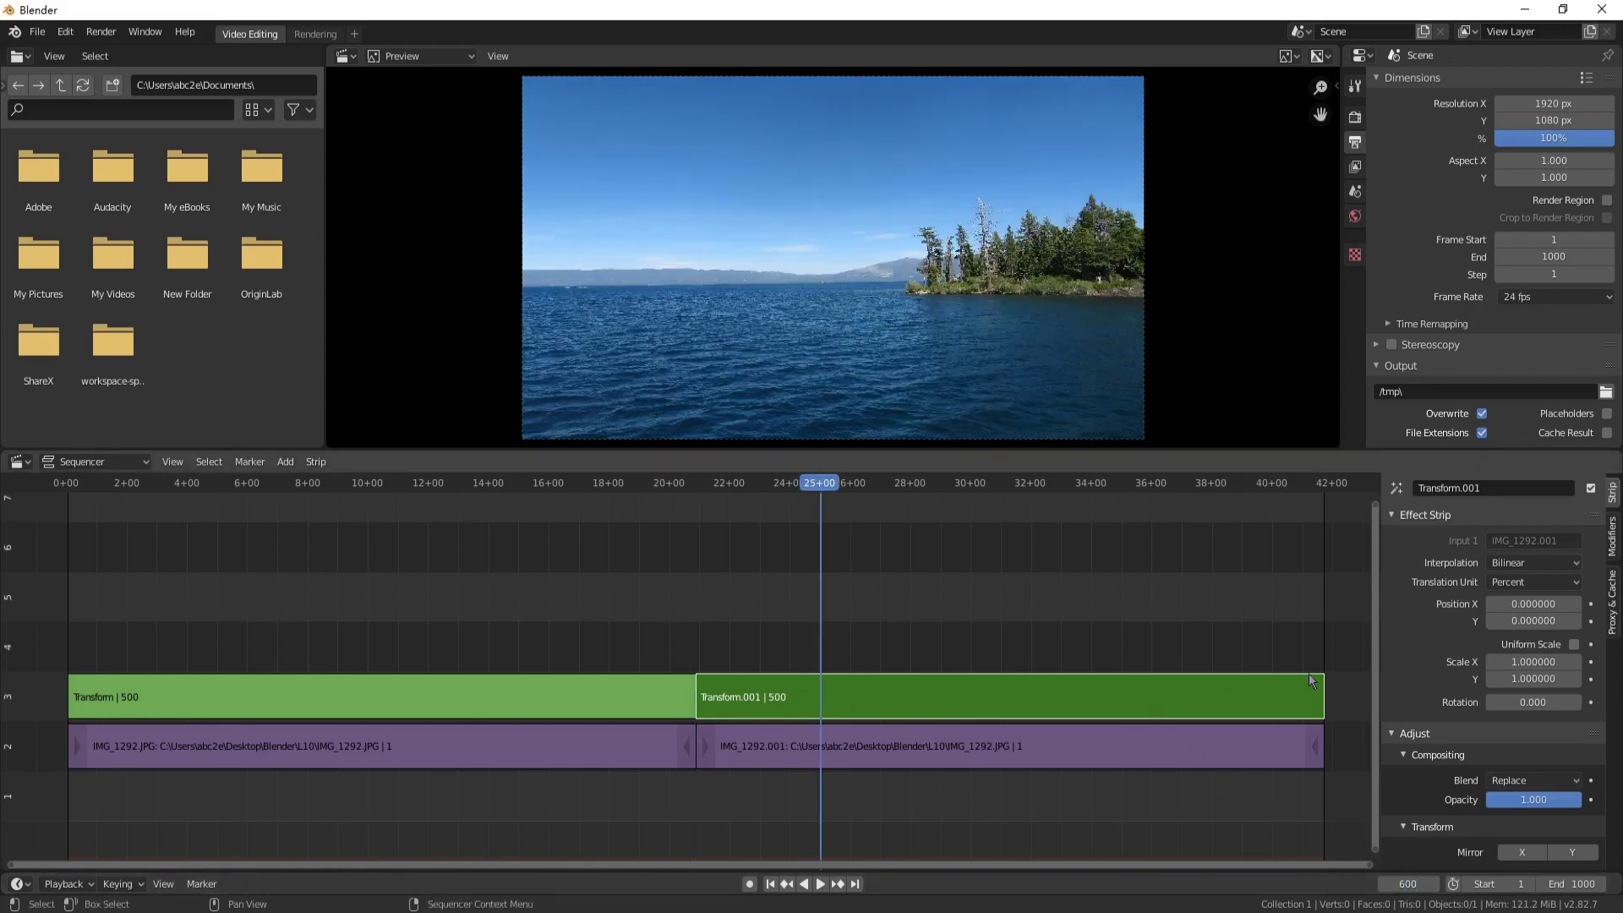
click(1574, 644)
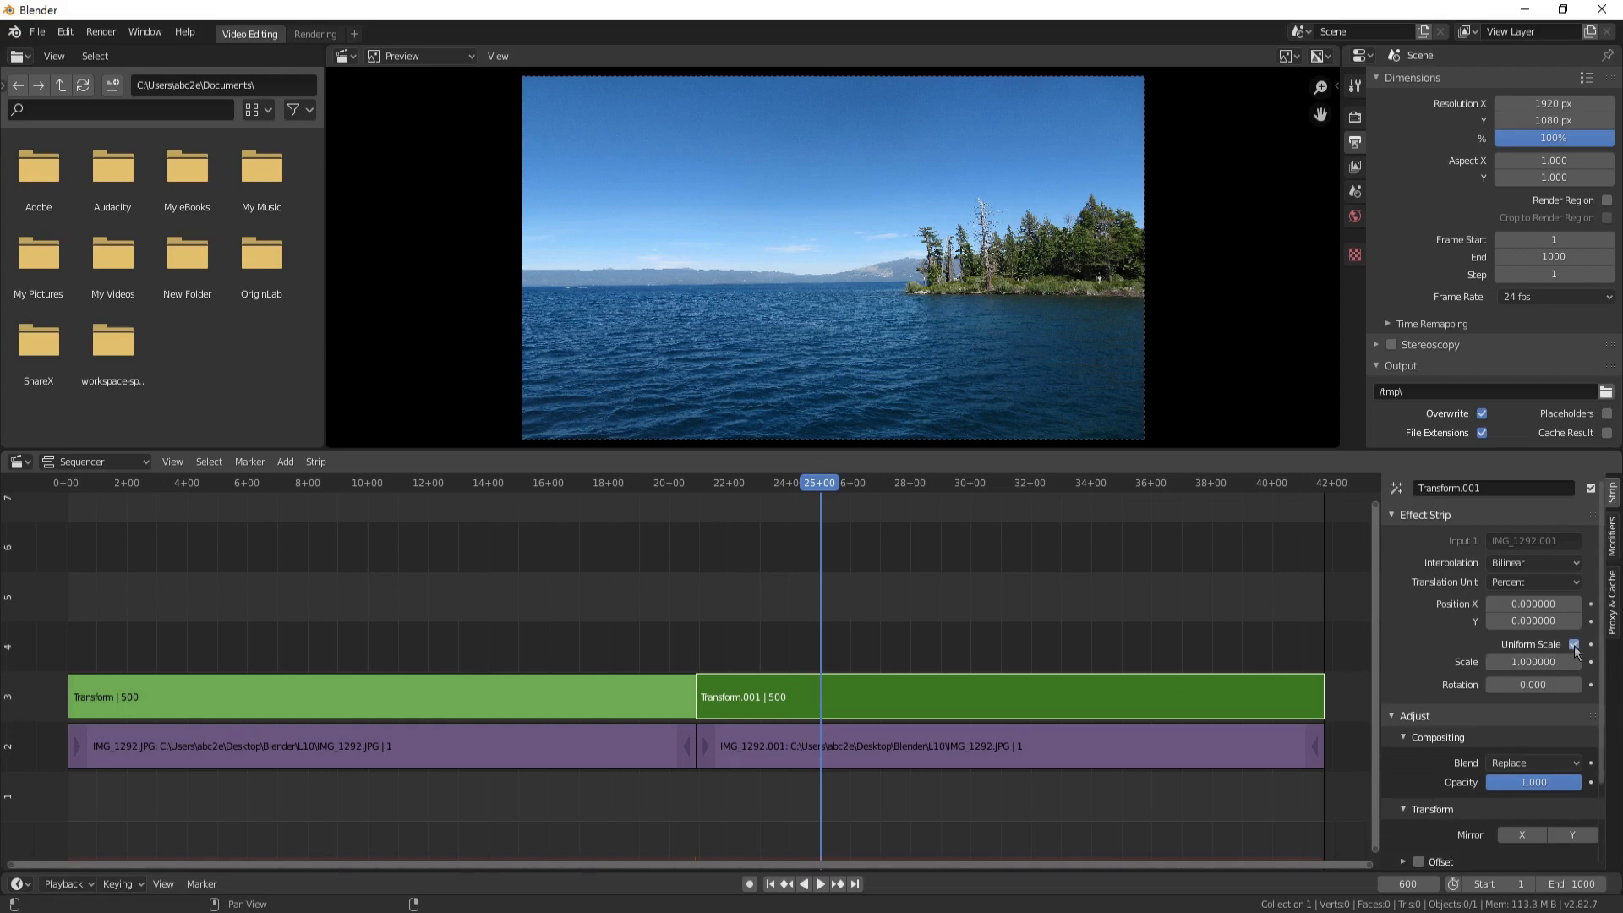
right_click(1542, 606)
click(1539, 605)
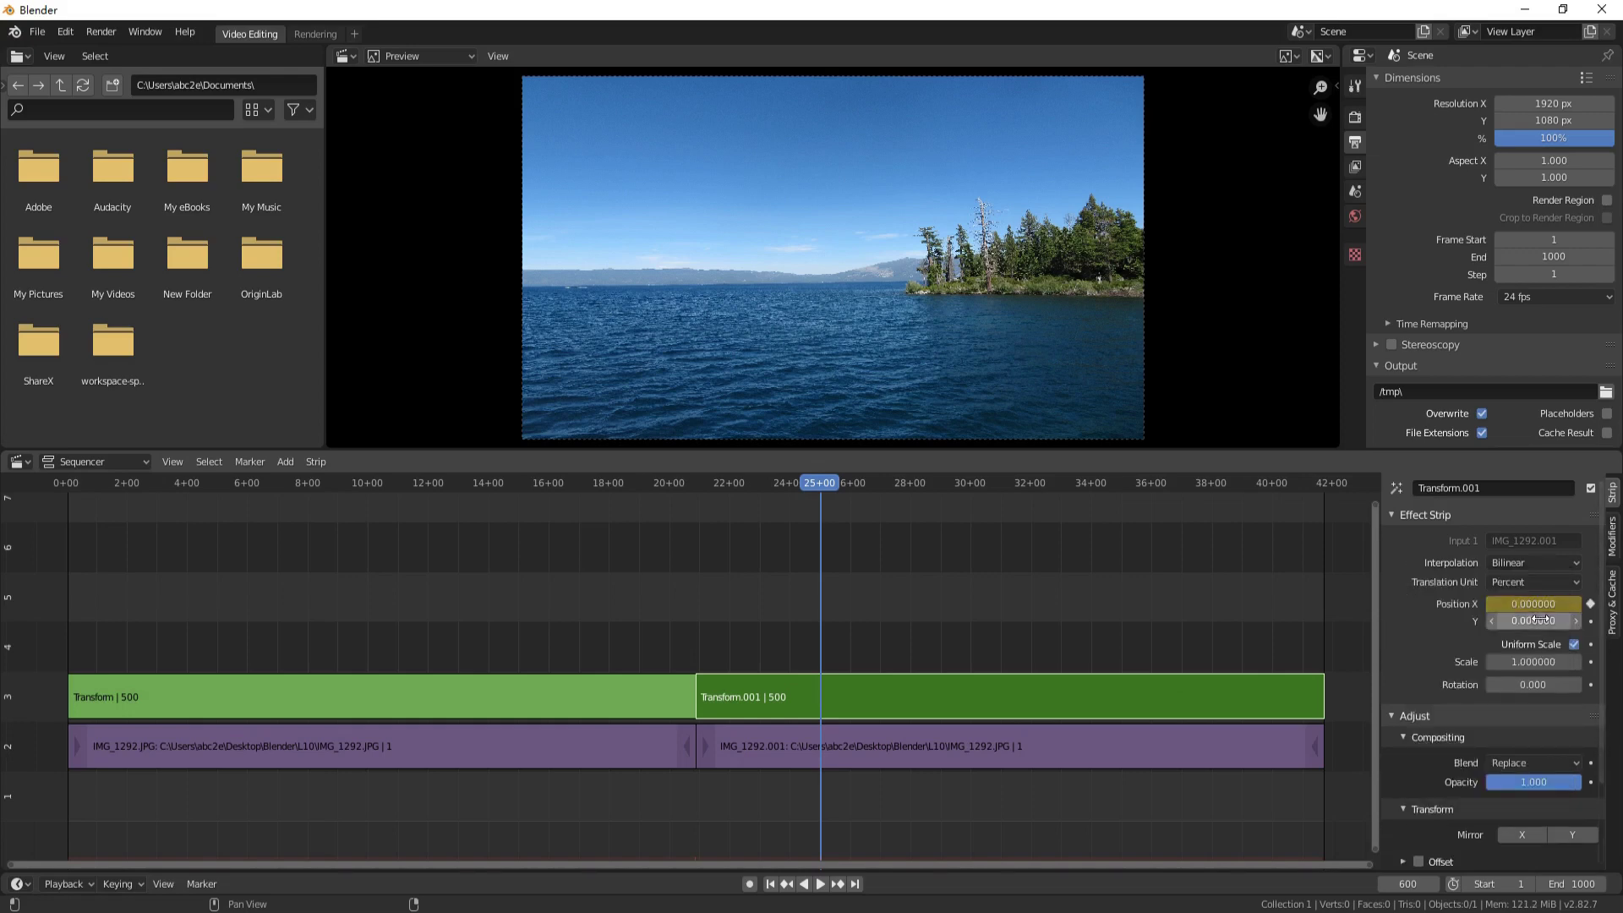
right_click(1538, 620)
click(1539, 620)
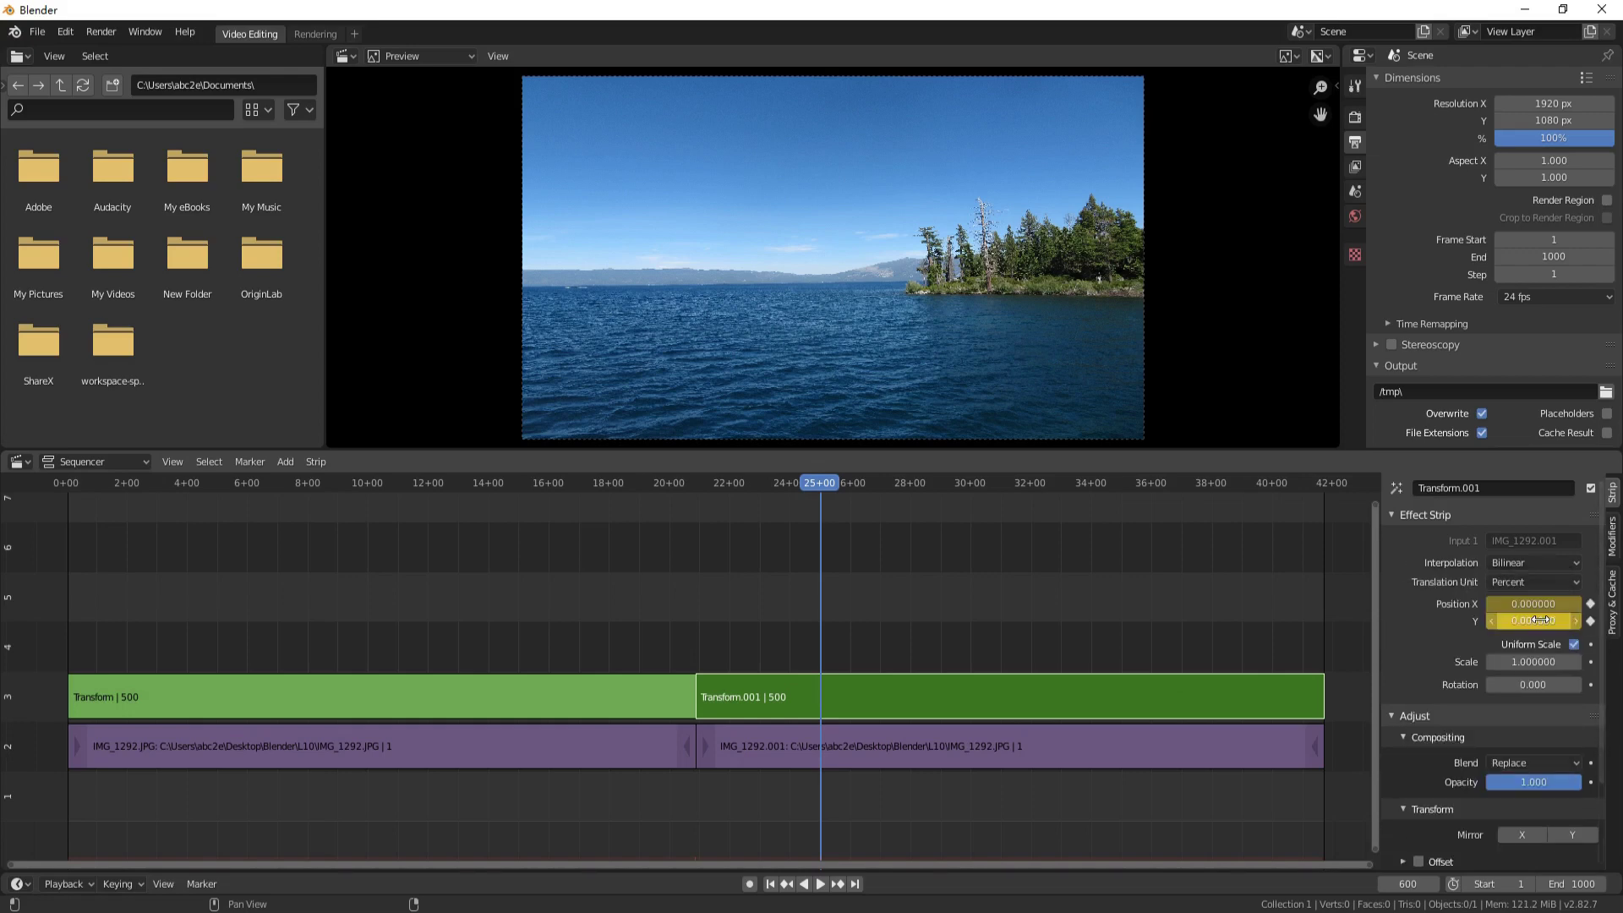
right_click(1537, 662)
click(1536, 662)
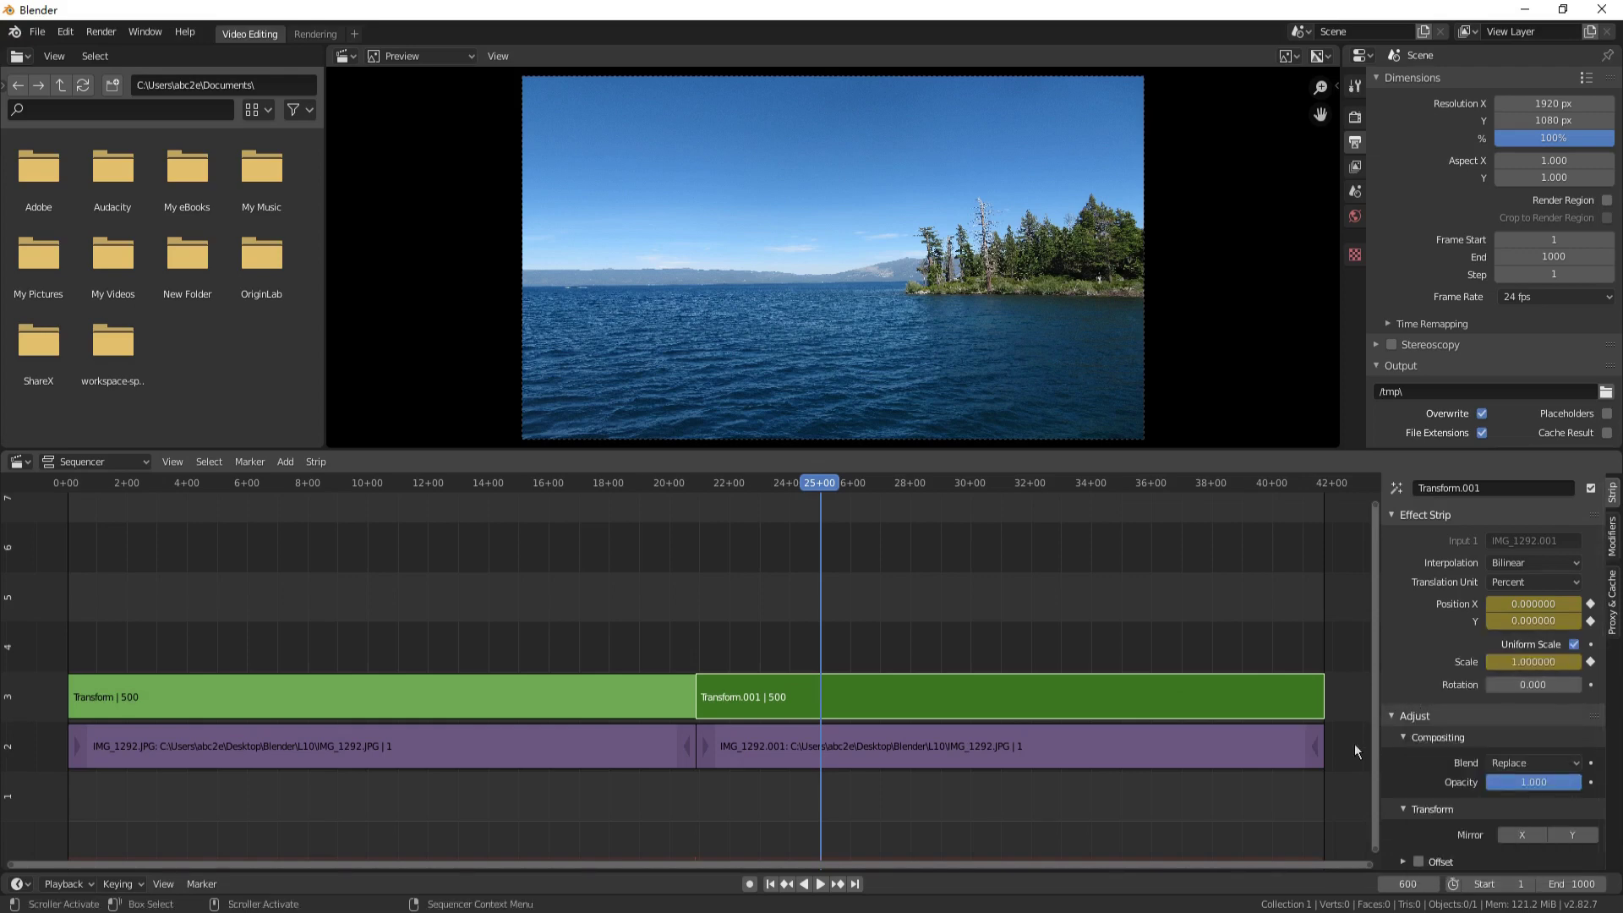
click(1319, 747)
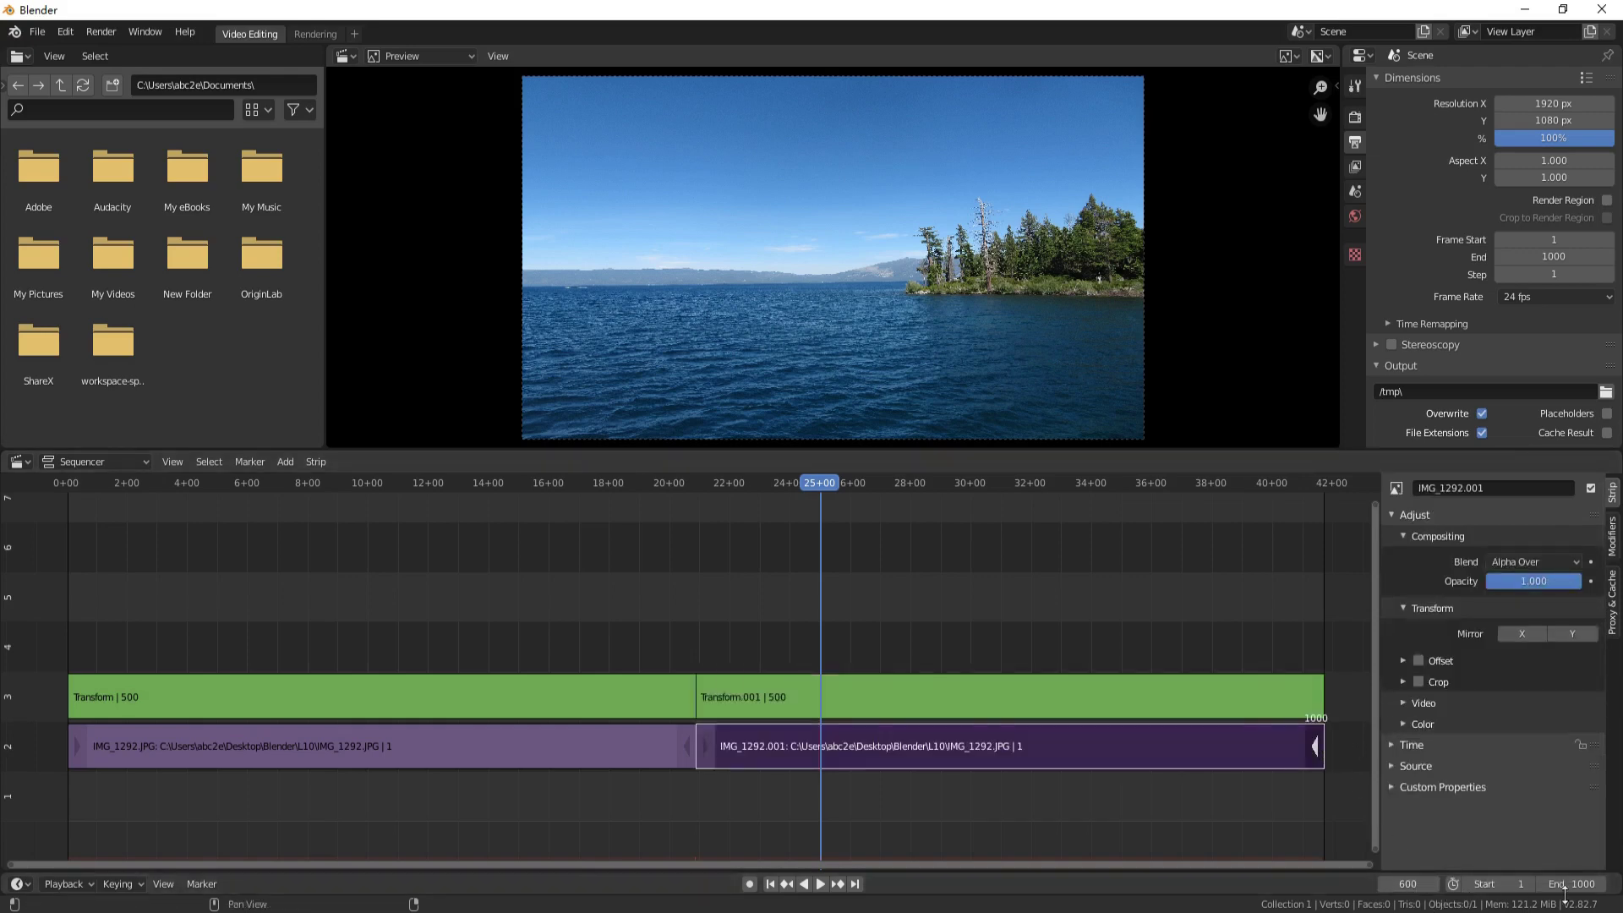
At frame 1000, set the Transform.001 strip's Scale to 2
click(1428, 884)
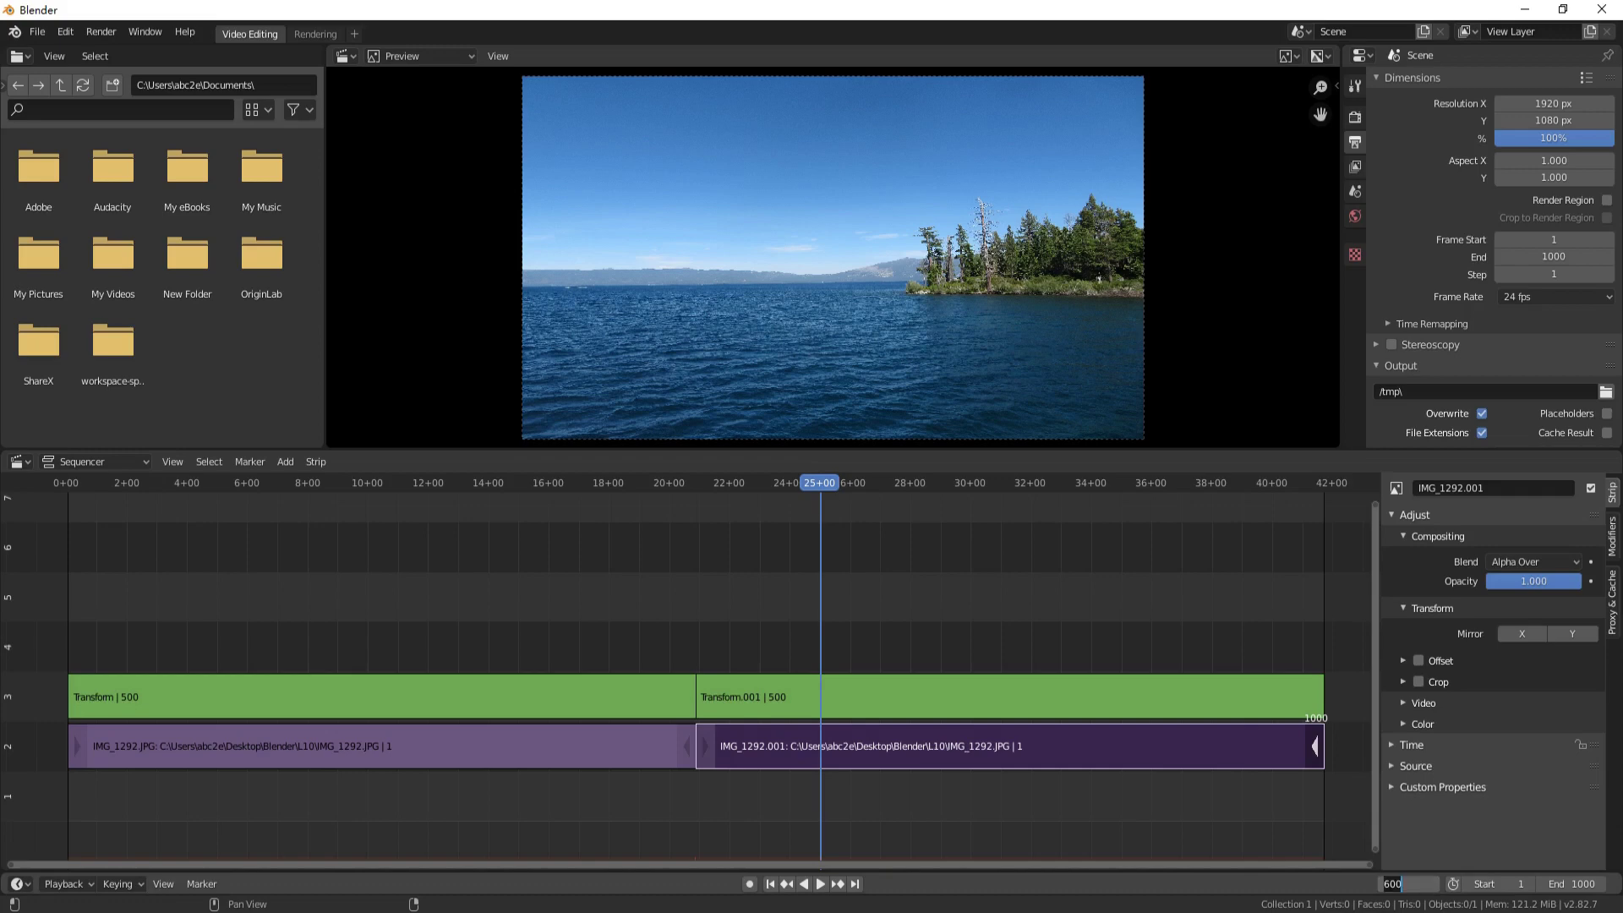
text(1000)
key(Return)
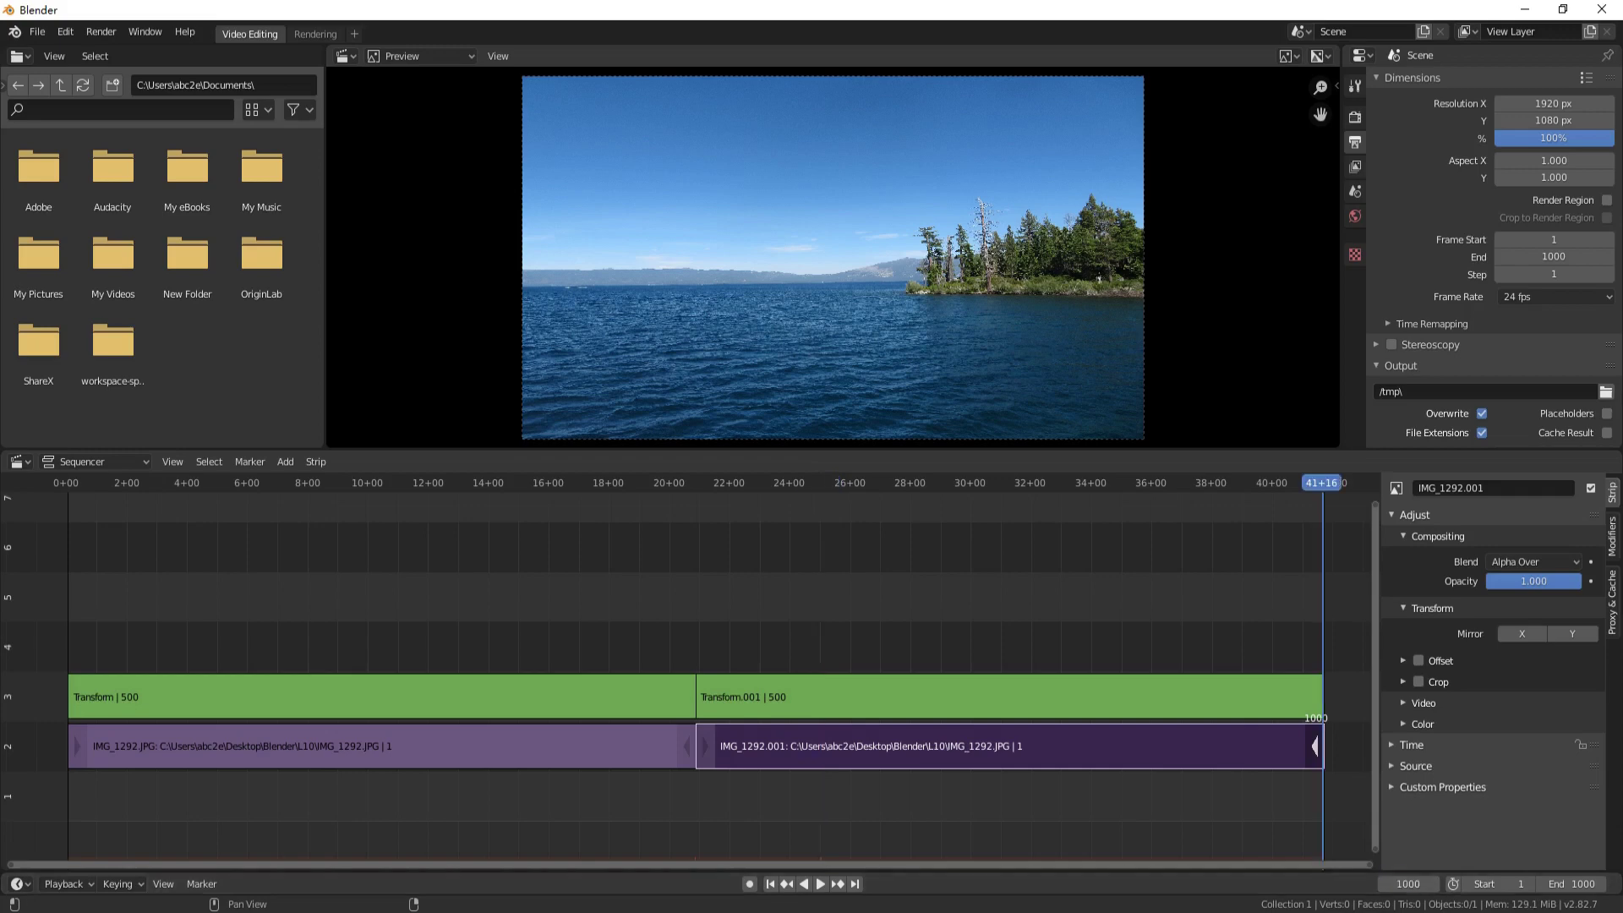
click(1249, 707)
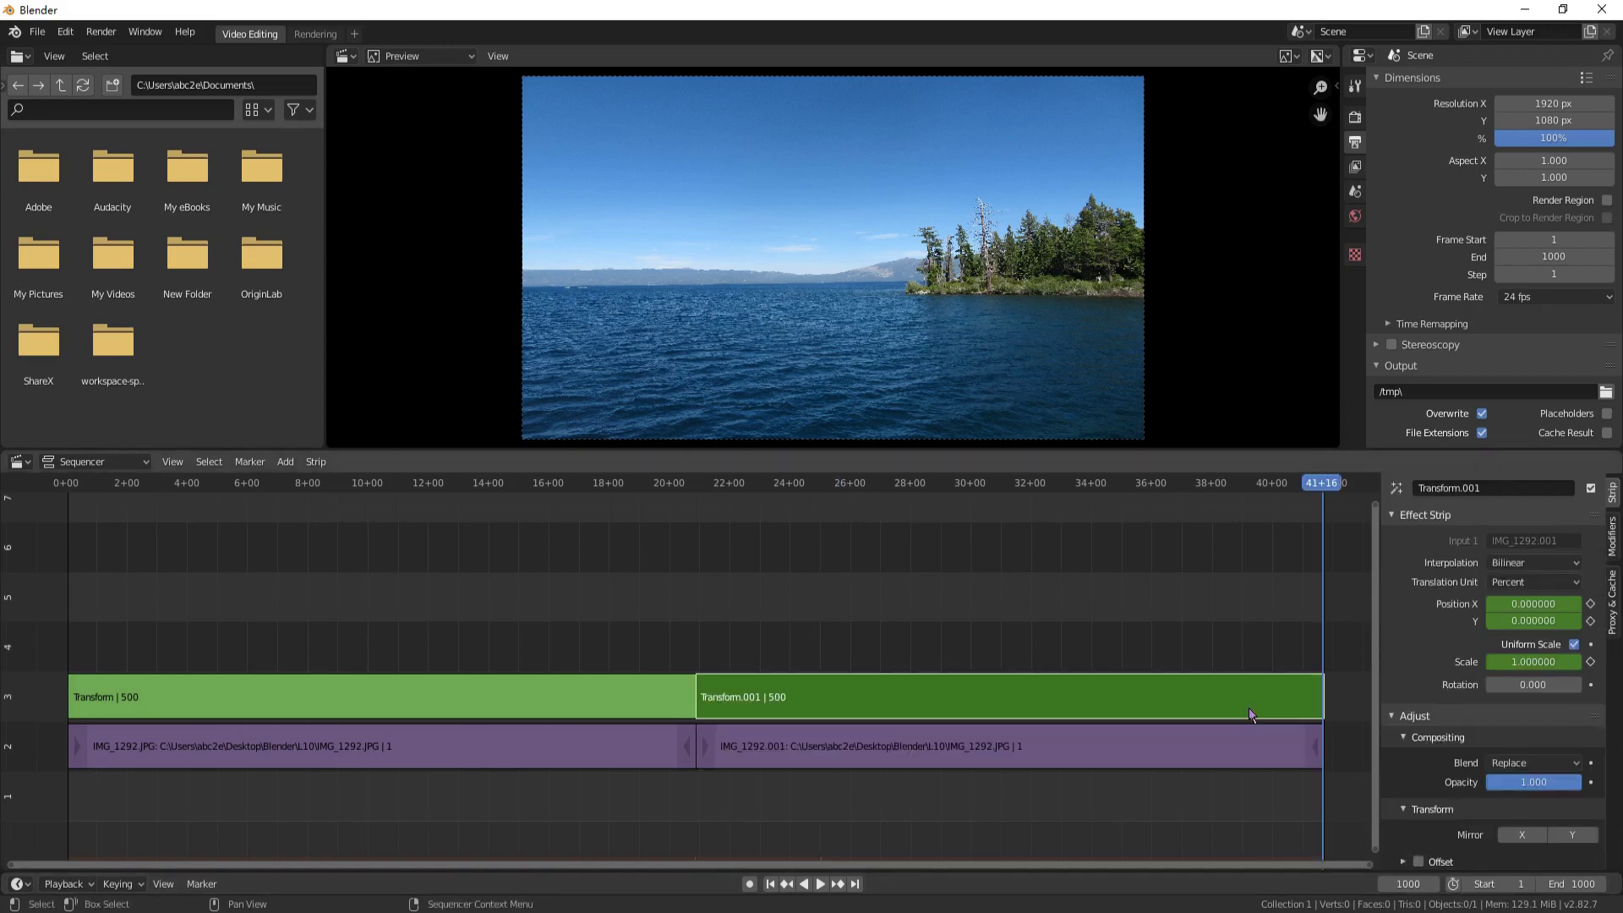
click(1550, 661)
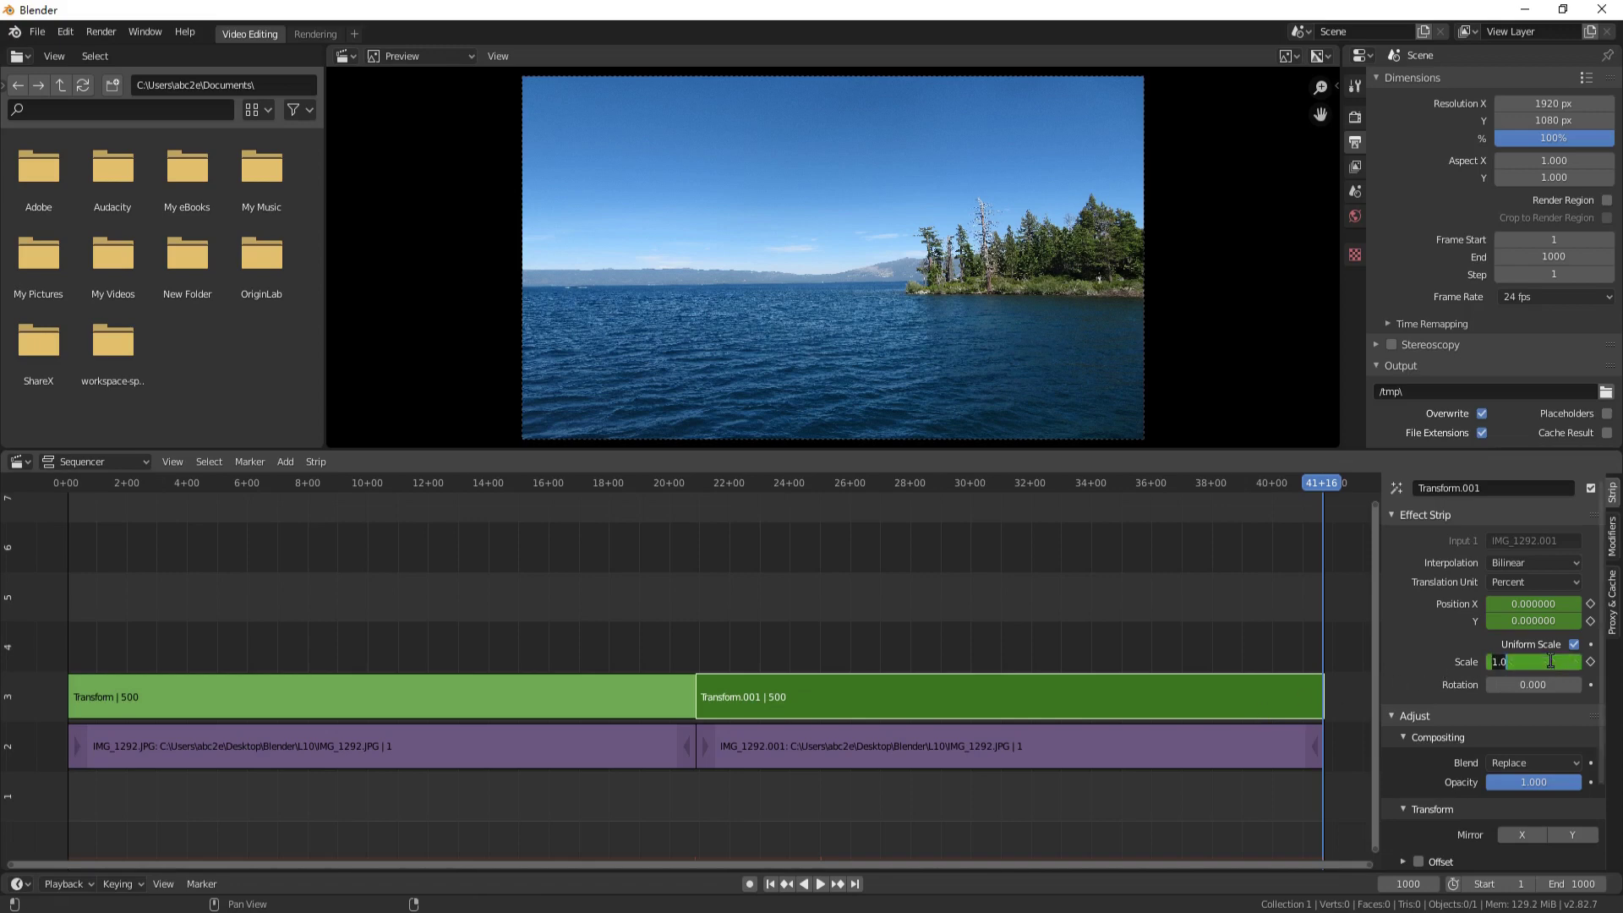
text(2)
key(Return)
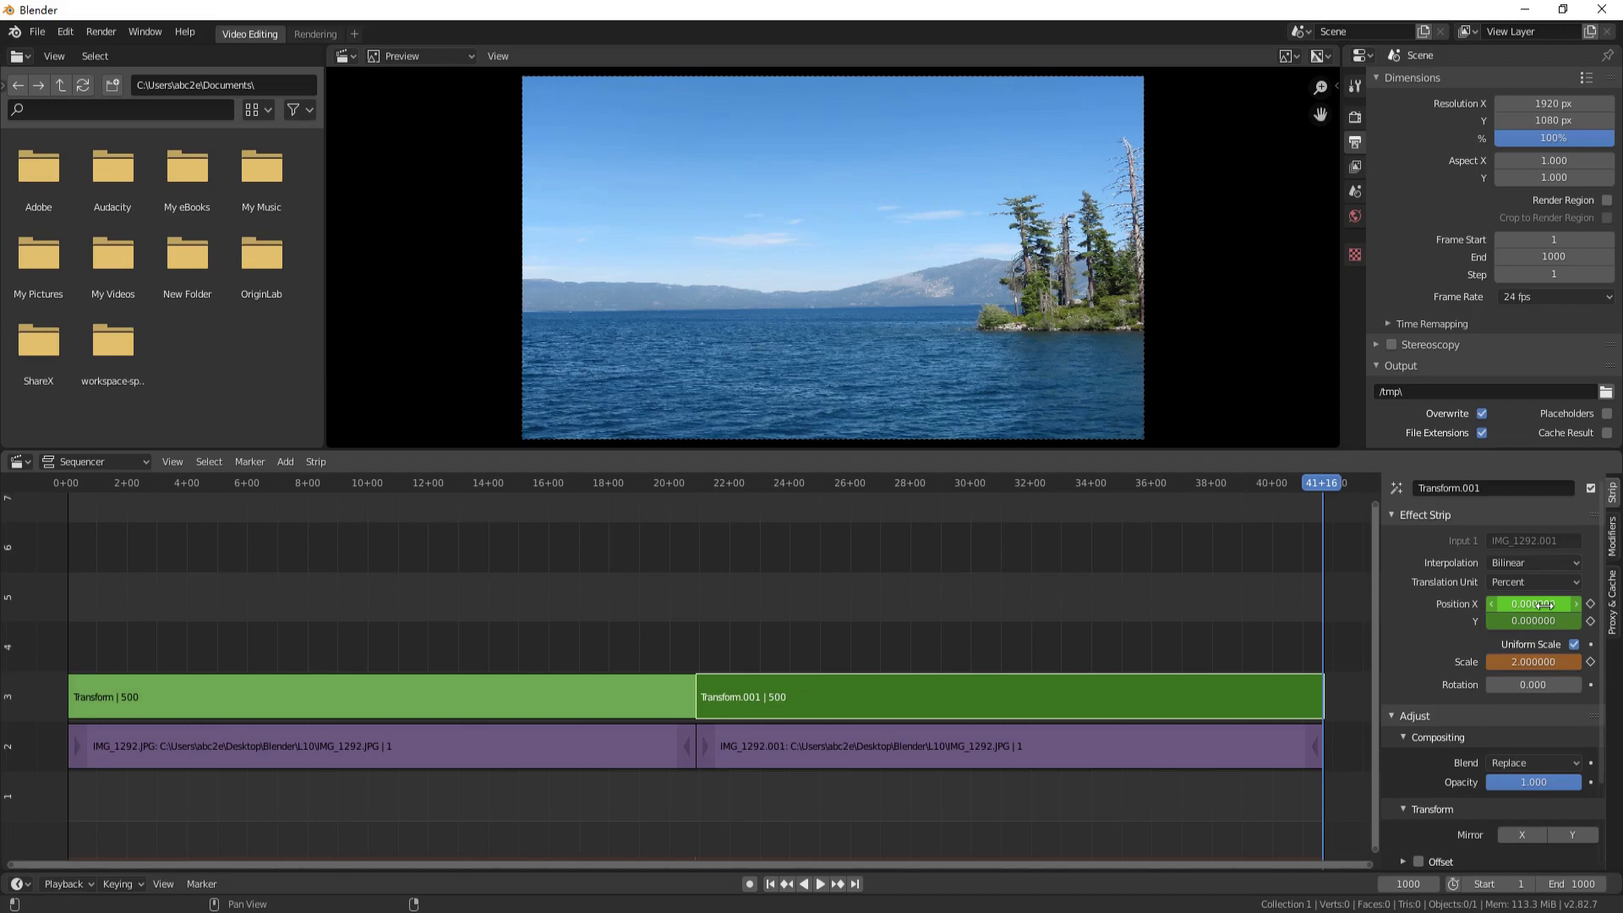
Pan Transform.001 to Position X -49.59 and keyframe both Position X and Scale
drag(1544, 603, 1230, 604)
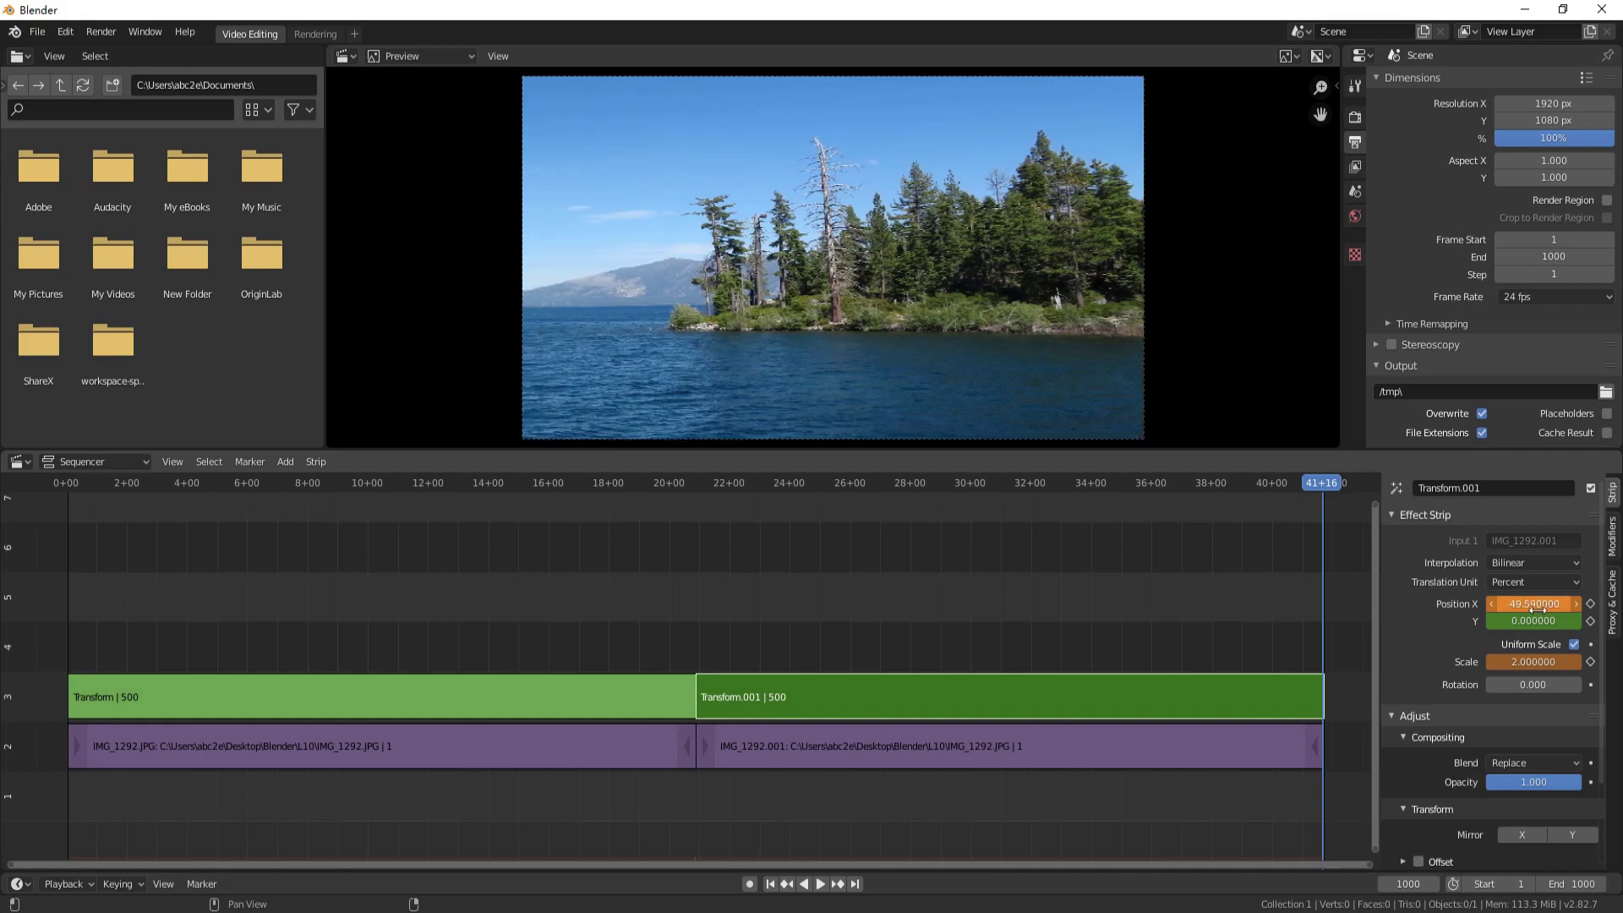
drag(1533, 608, 1533, 609)
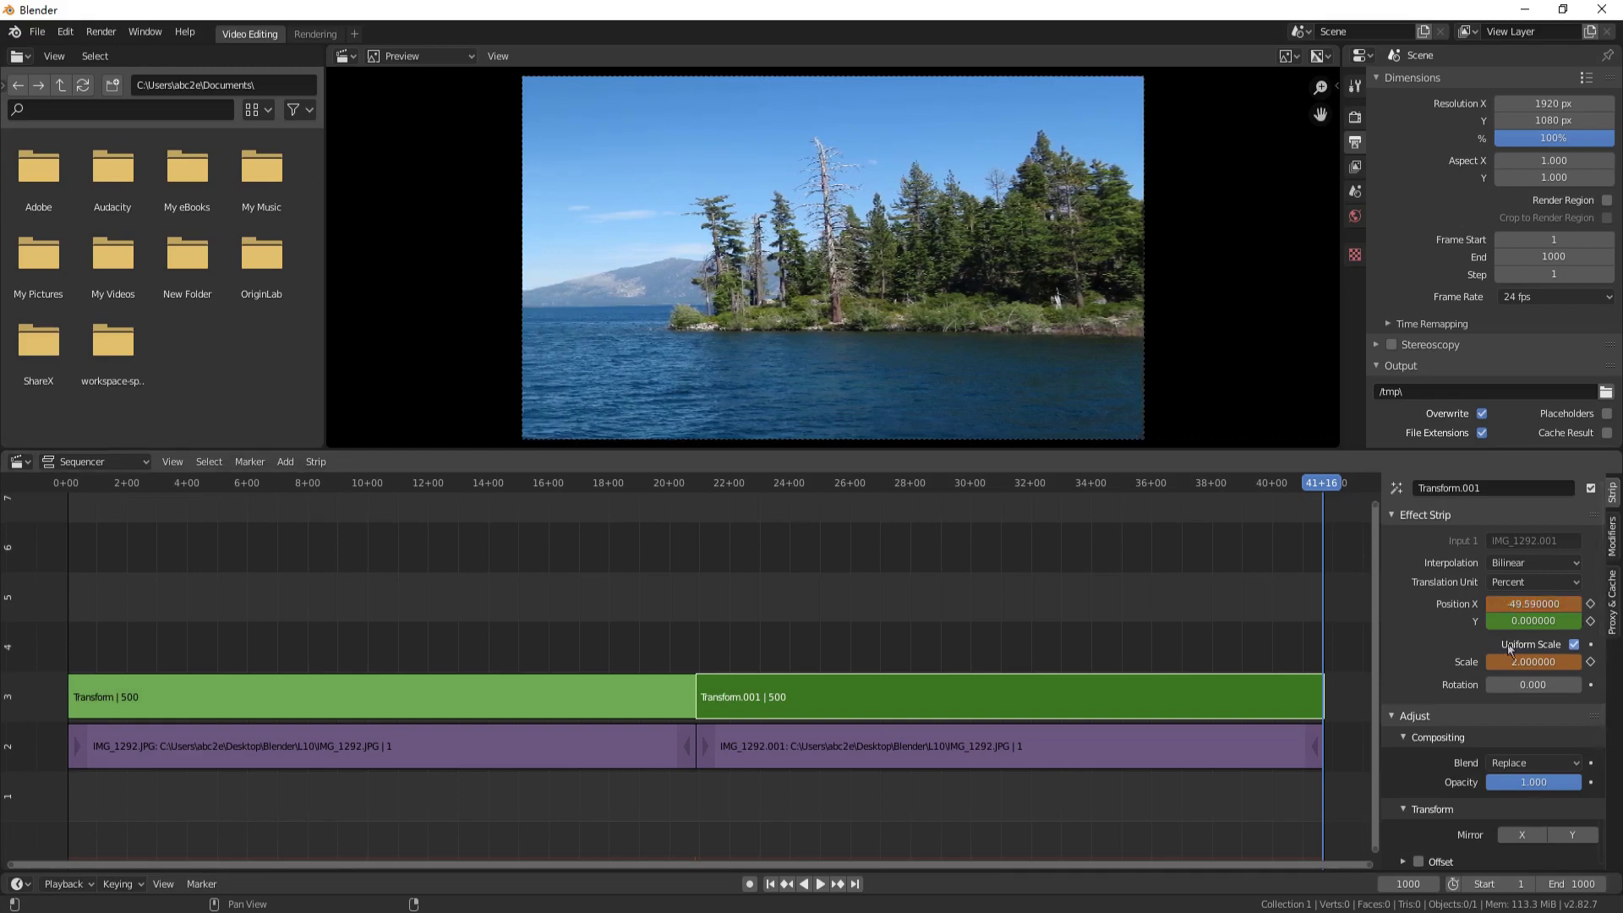
right_click(1537, 603)
click(1536, 603)
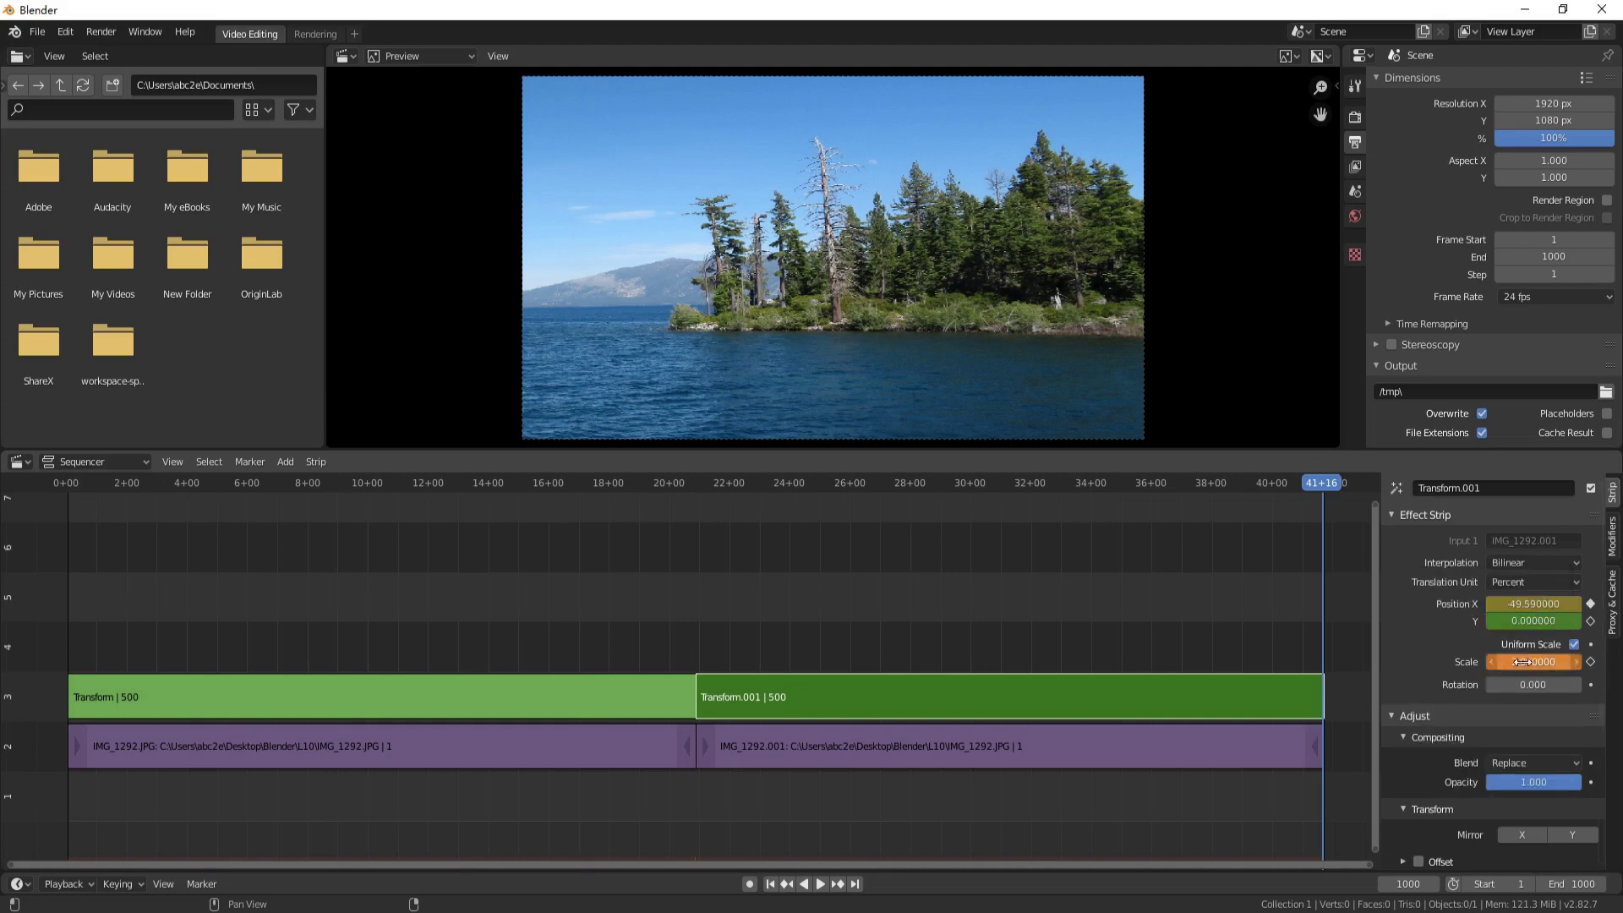
right_click(1520, 659)
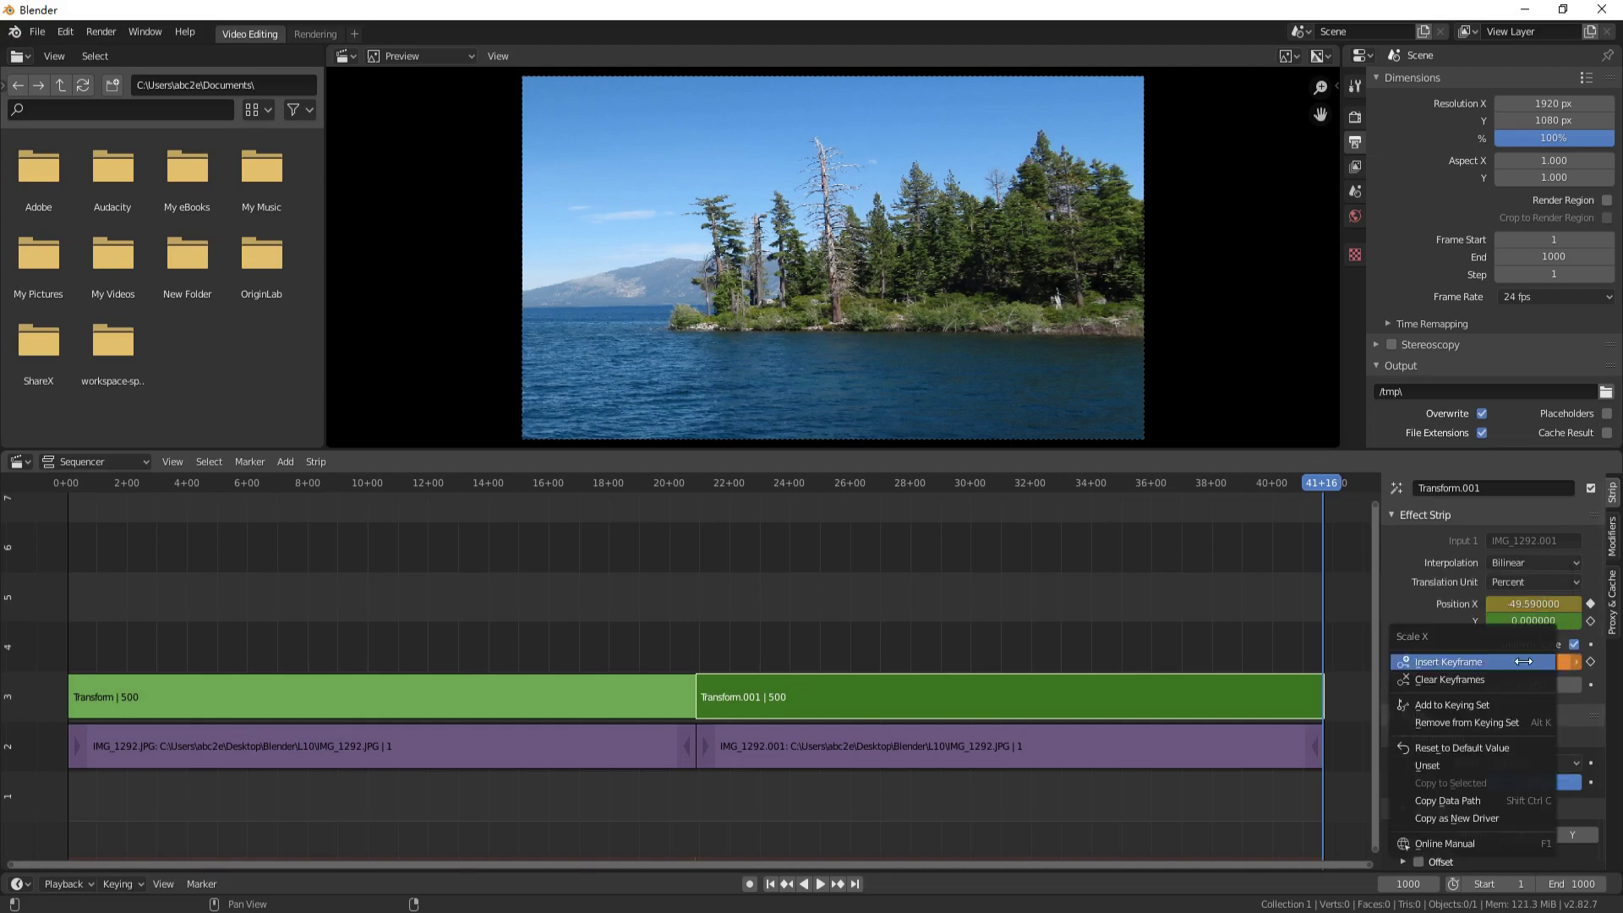
click(1519, 660)
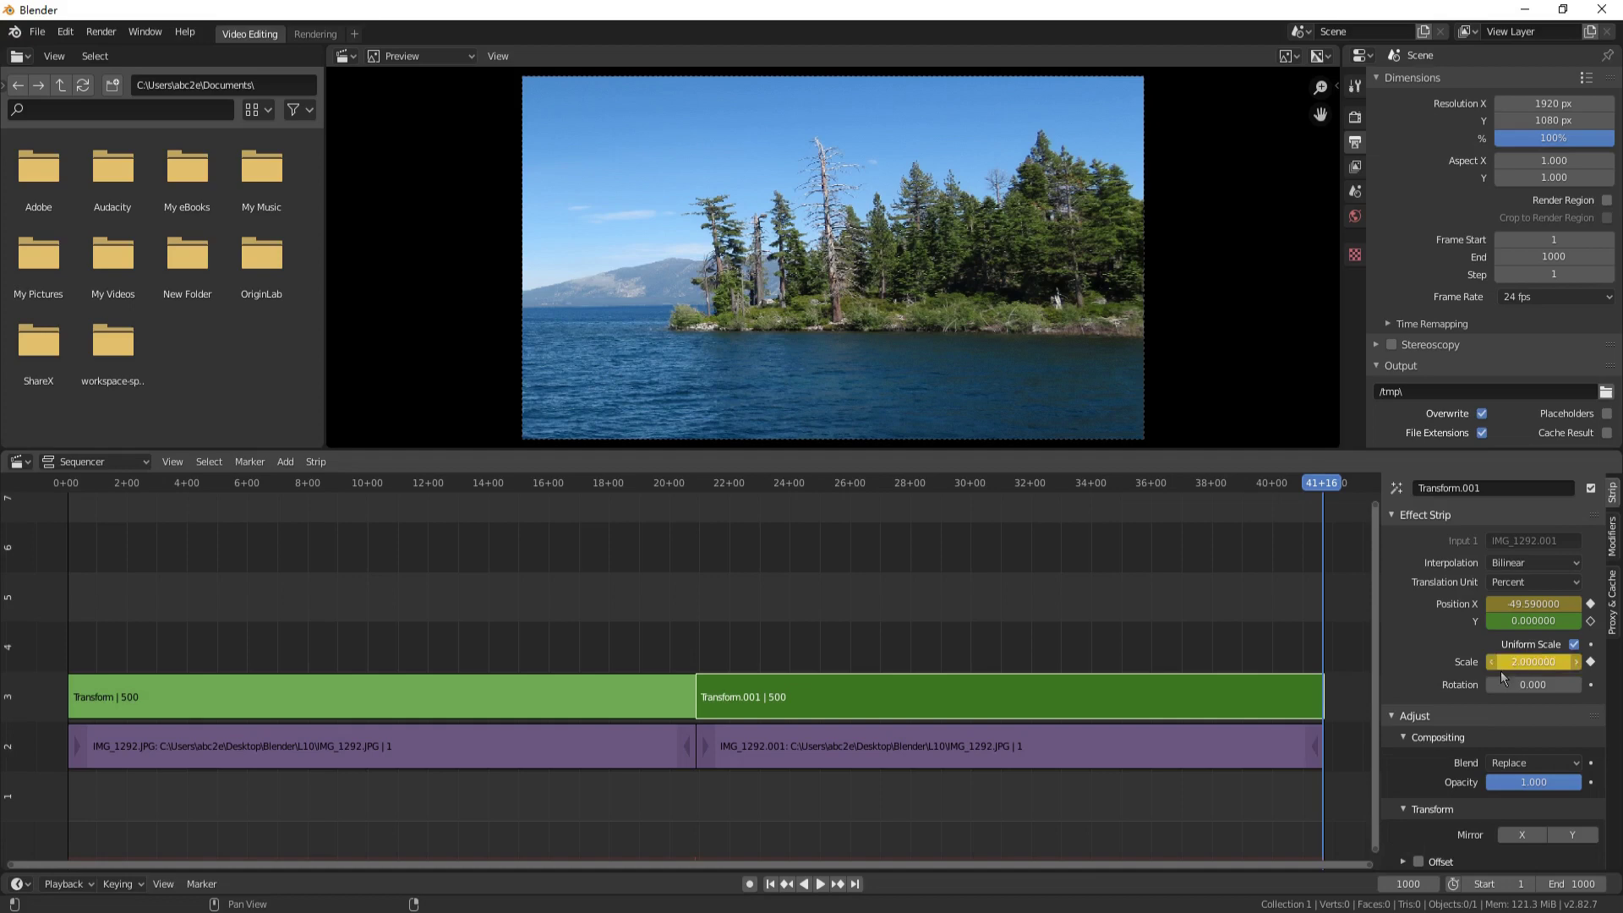
Play the animated lake photo sequence back from the first frame
click(770, 883)
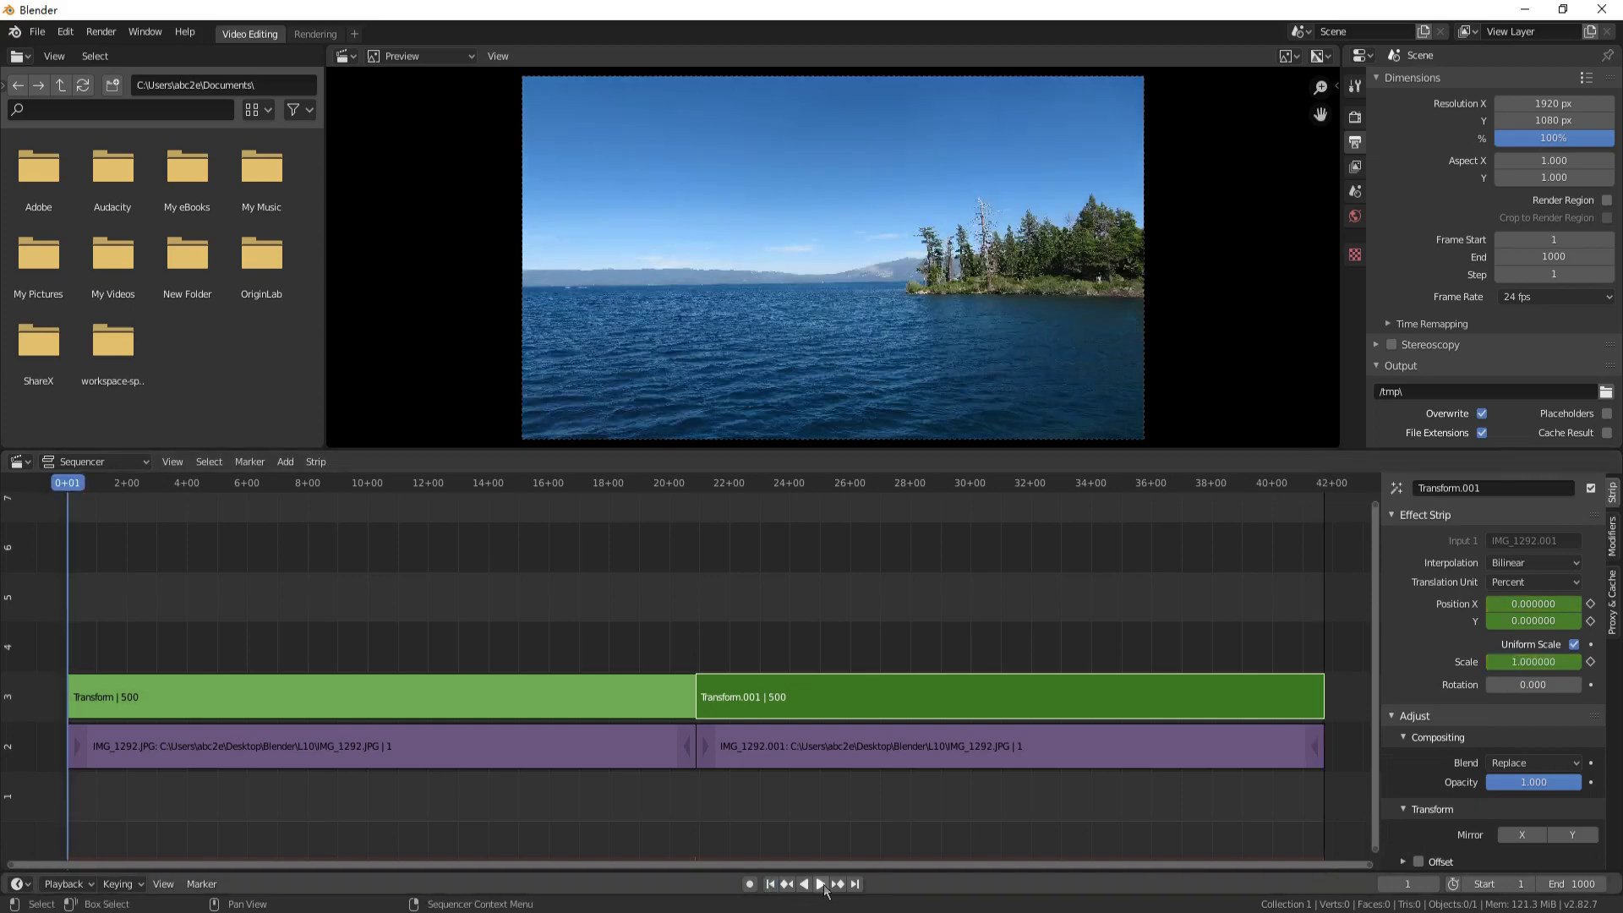
click(820, 883)
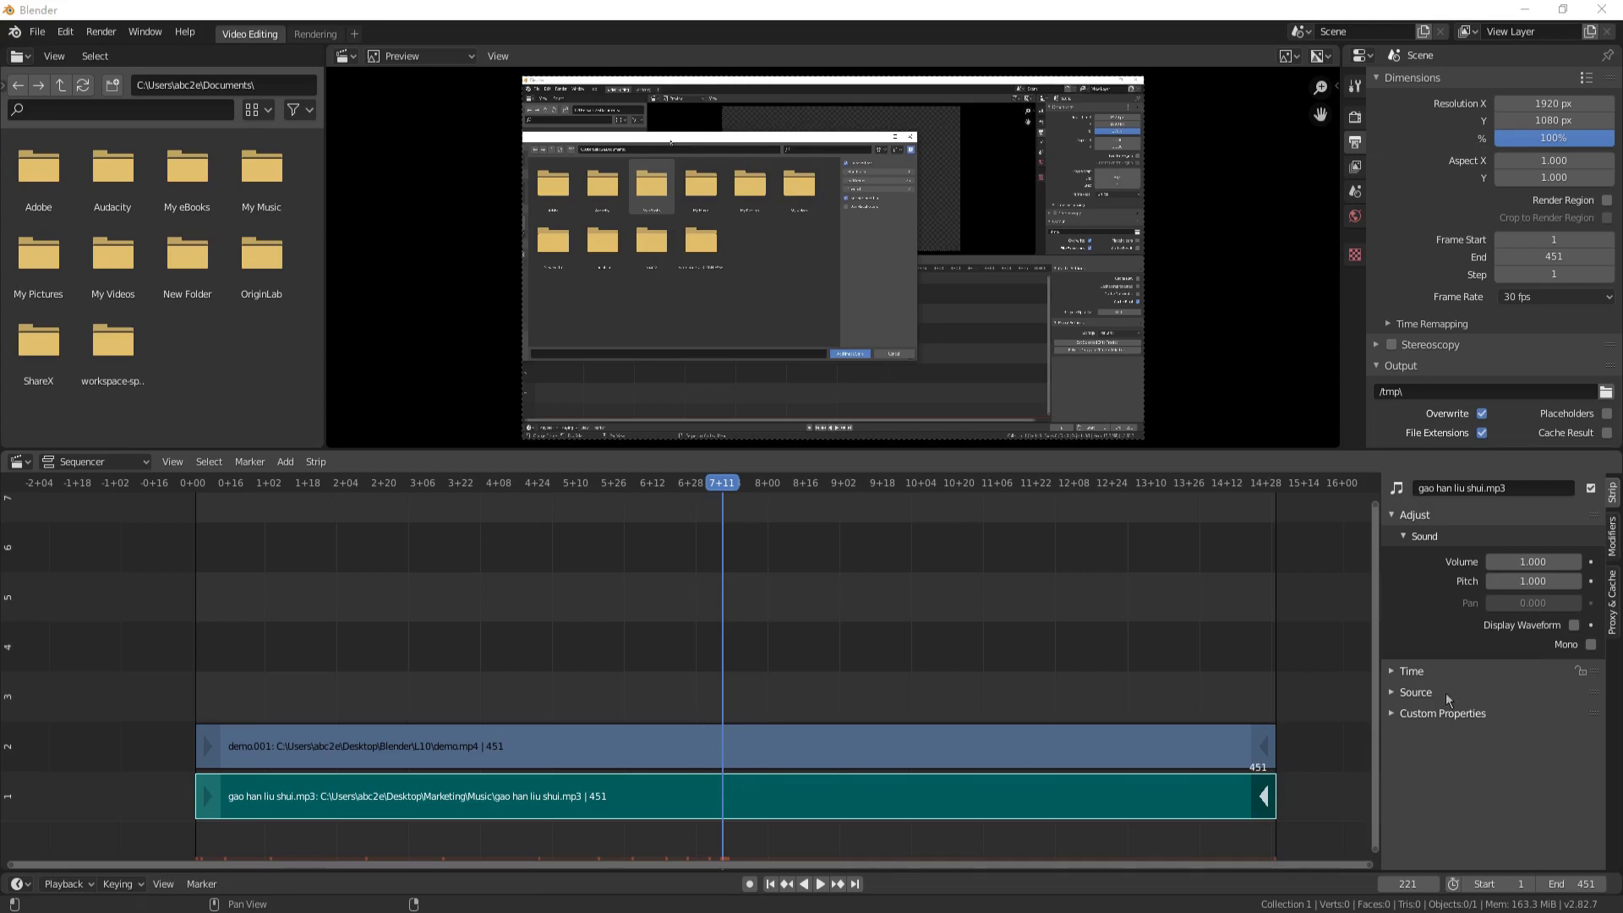
Display the gao han liu shui.mp3 strip's waveform and move the playhead to frame 218
click(1573, 625)
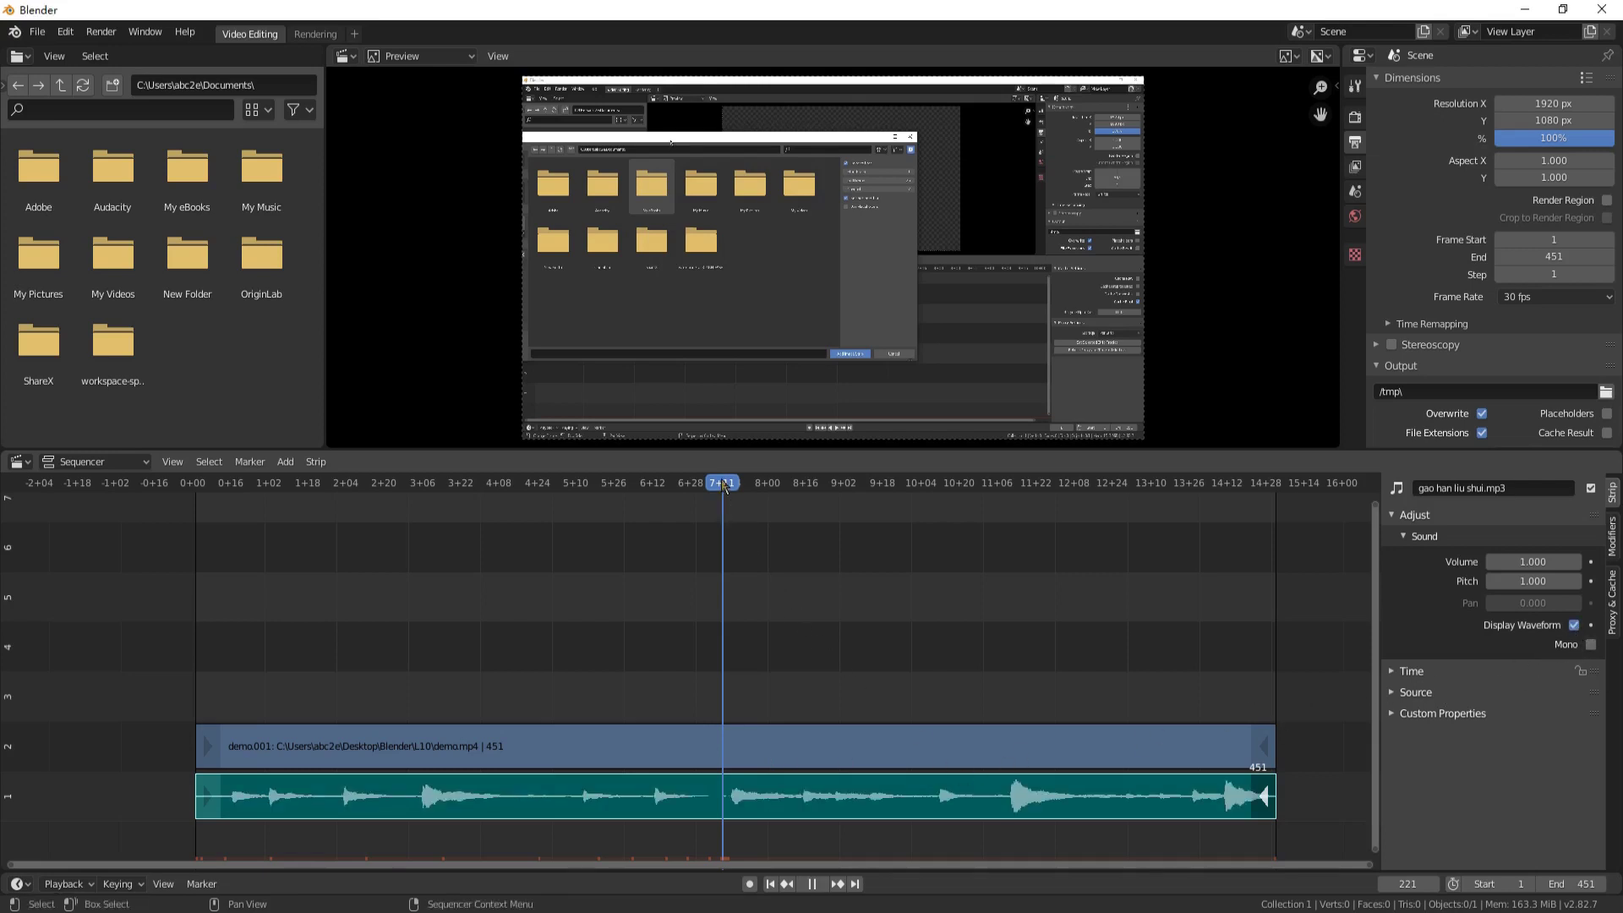
drag(723, 490, 716, 482)
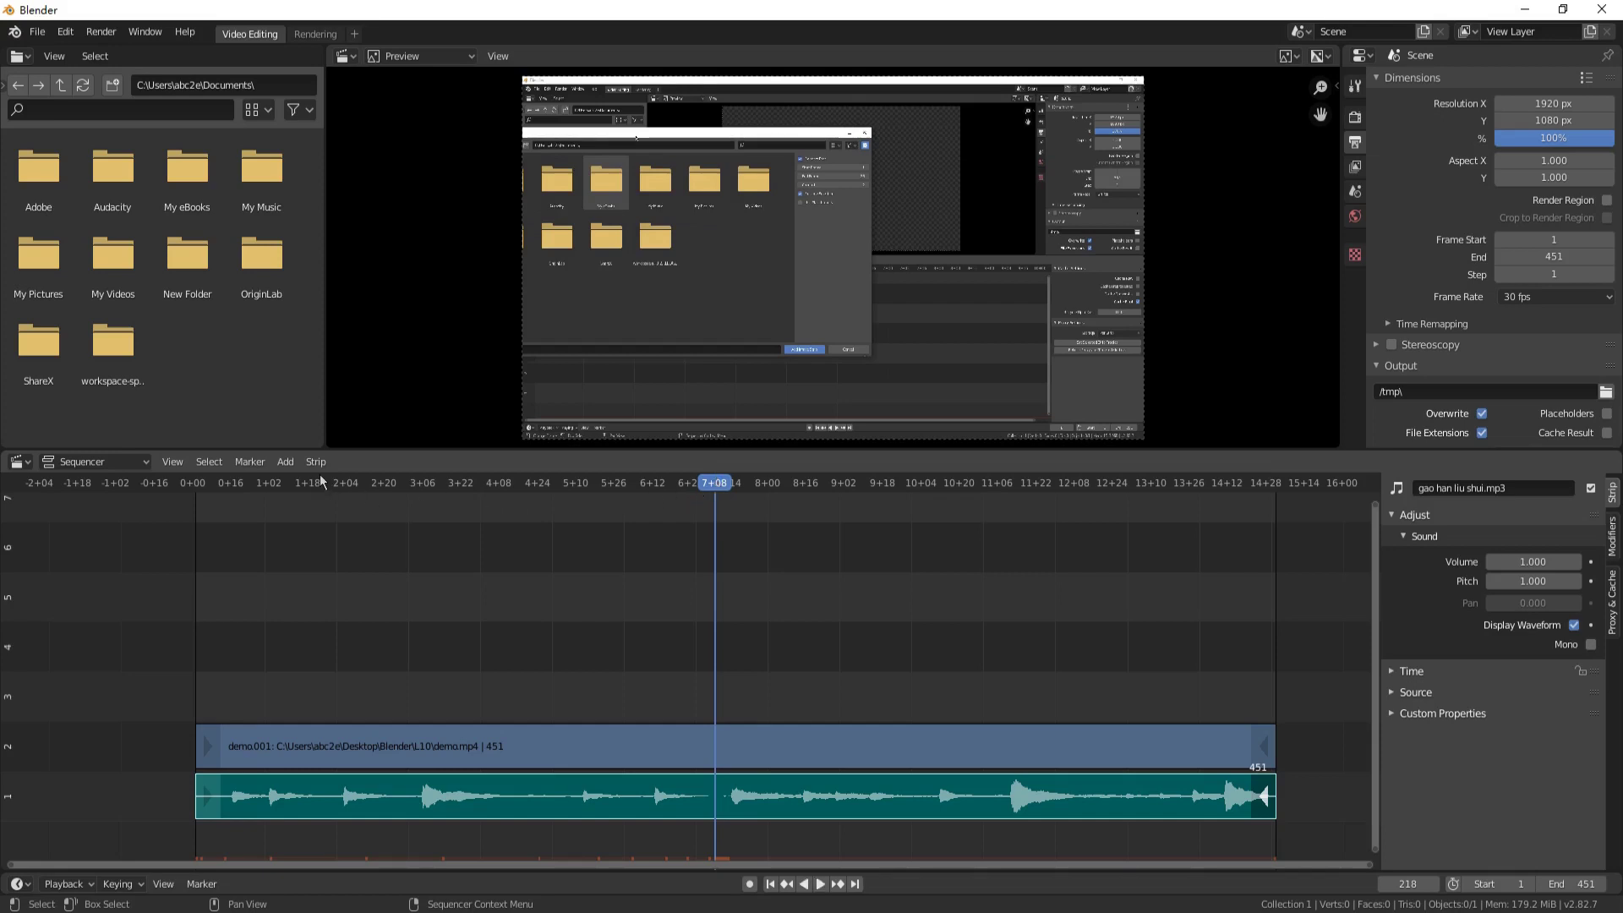
Hold Cut the demo video strip at frame 218 into demo.001 and demo.002
click(788, 747)
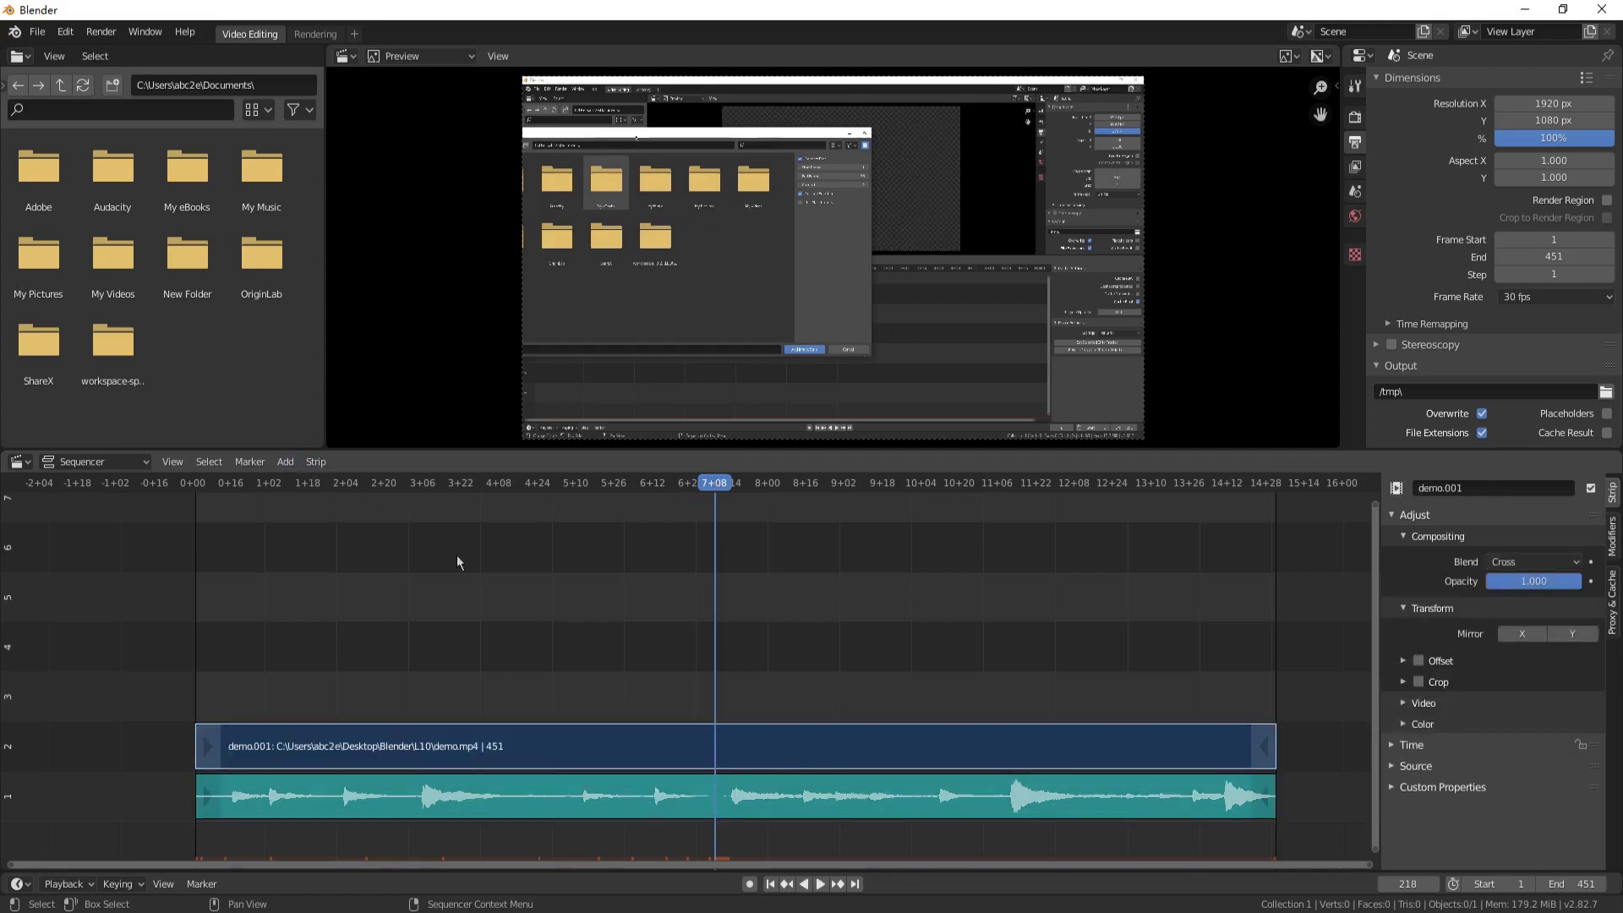
click(286, 461)
click(316, 461)
click(341, 526)
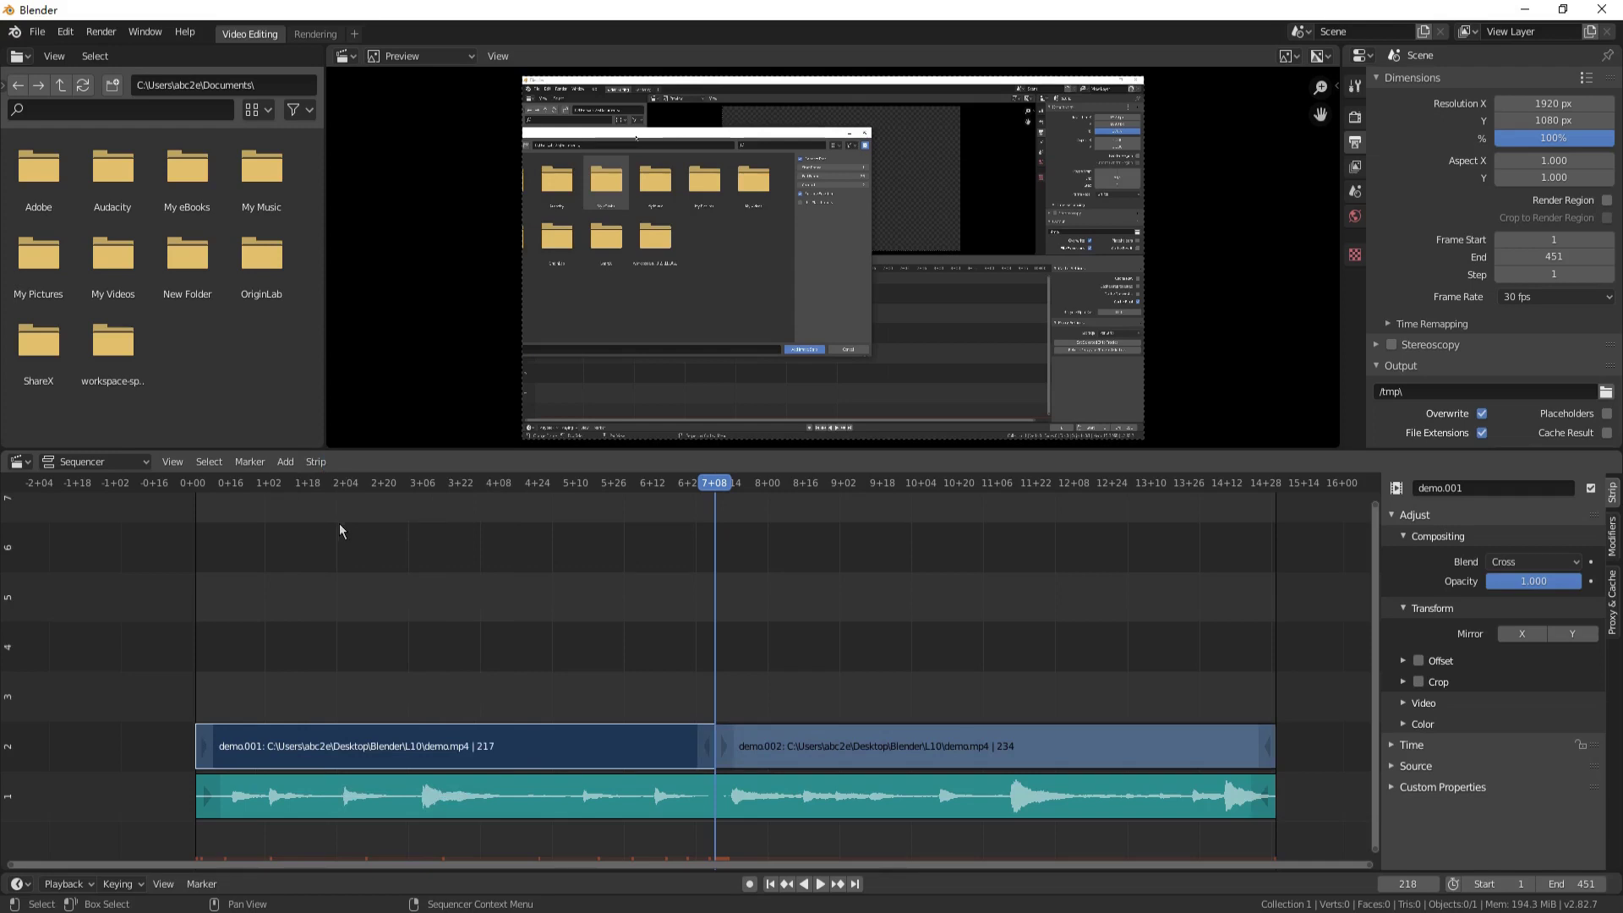
Hold Cut the music strip at frame 218, then select demo.002
click(767, 798)
click(315, 461)
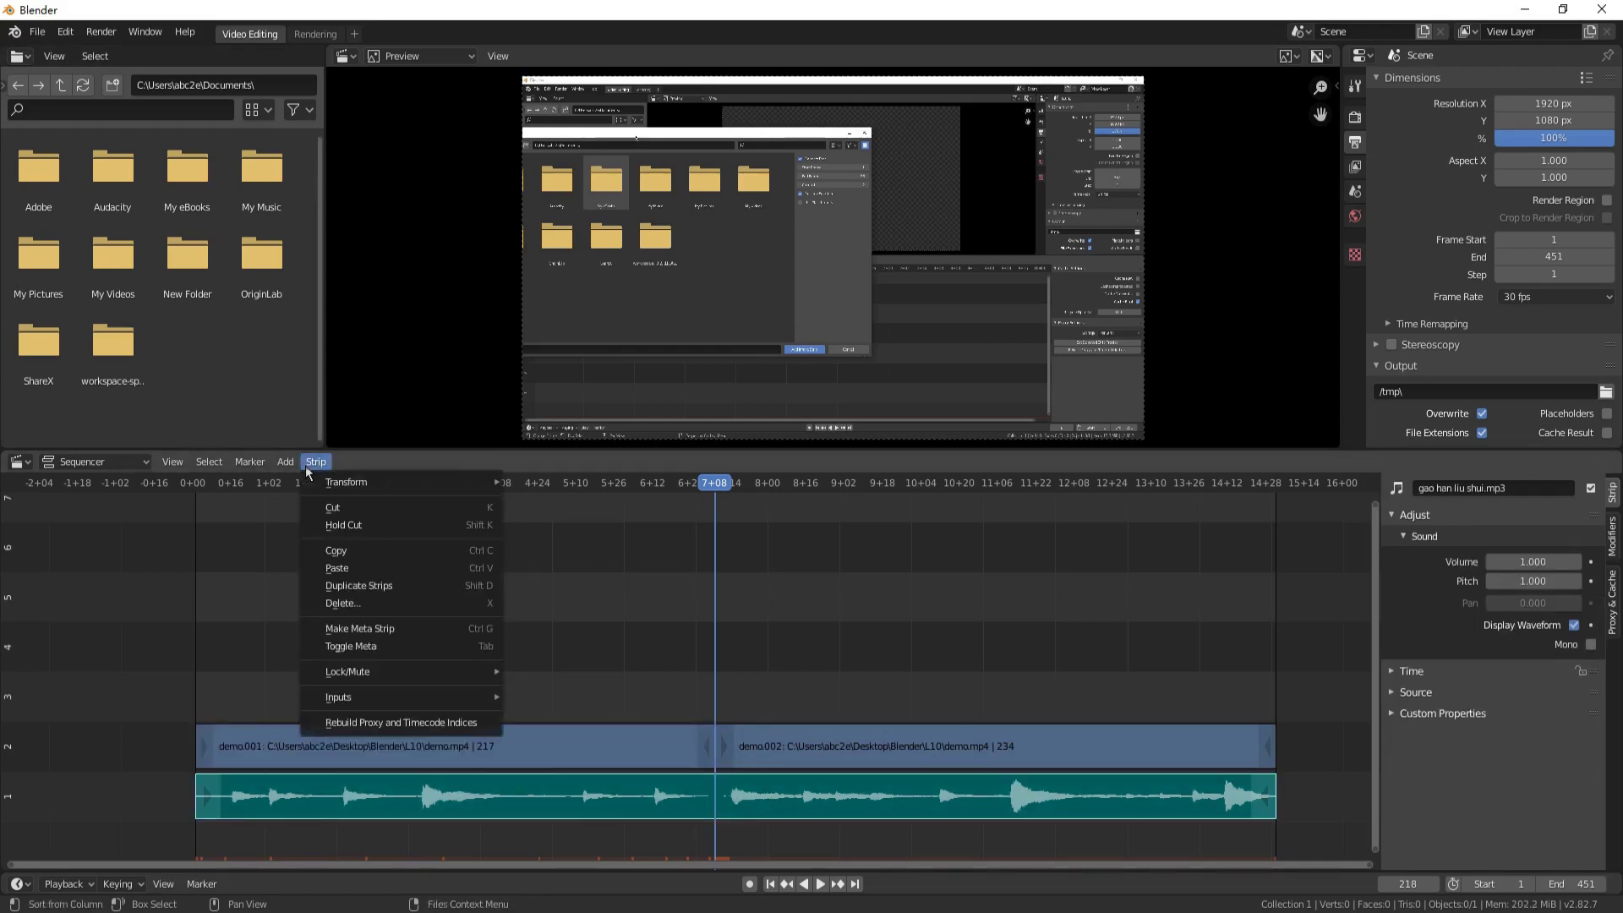
click(365, 526)
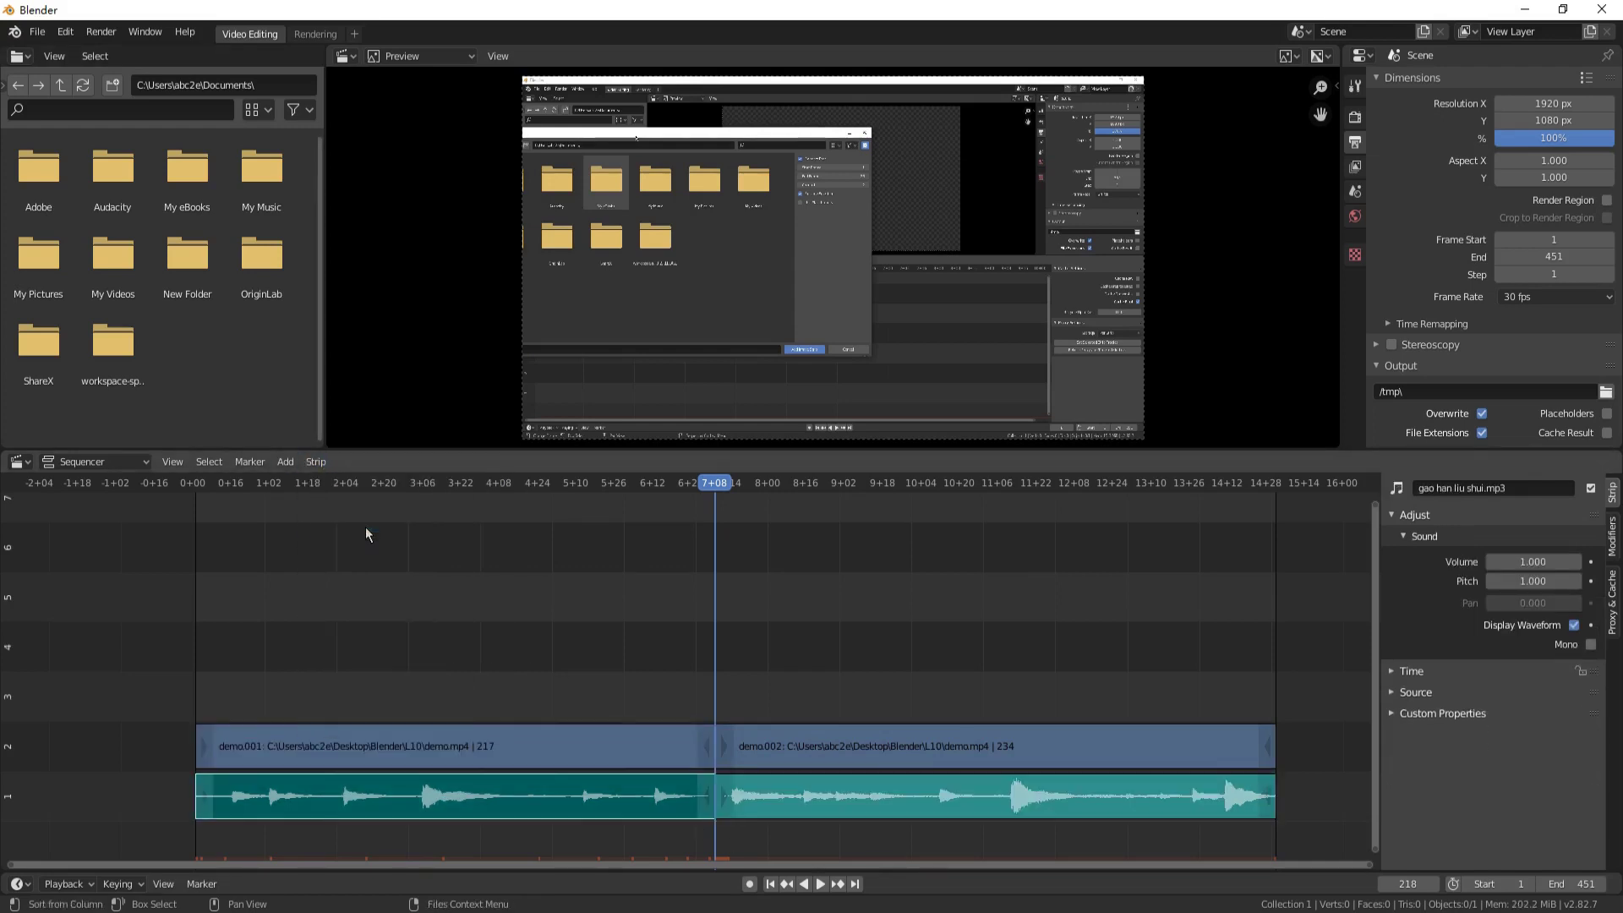
click(788, 747)
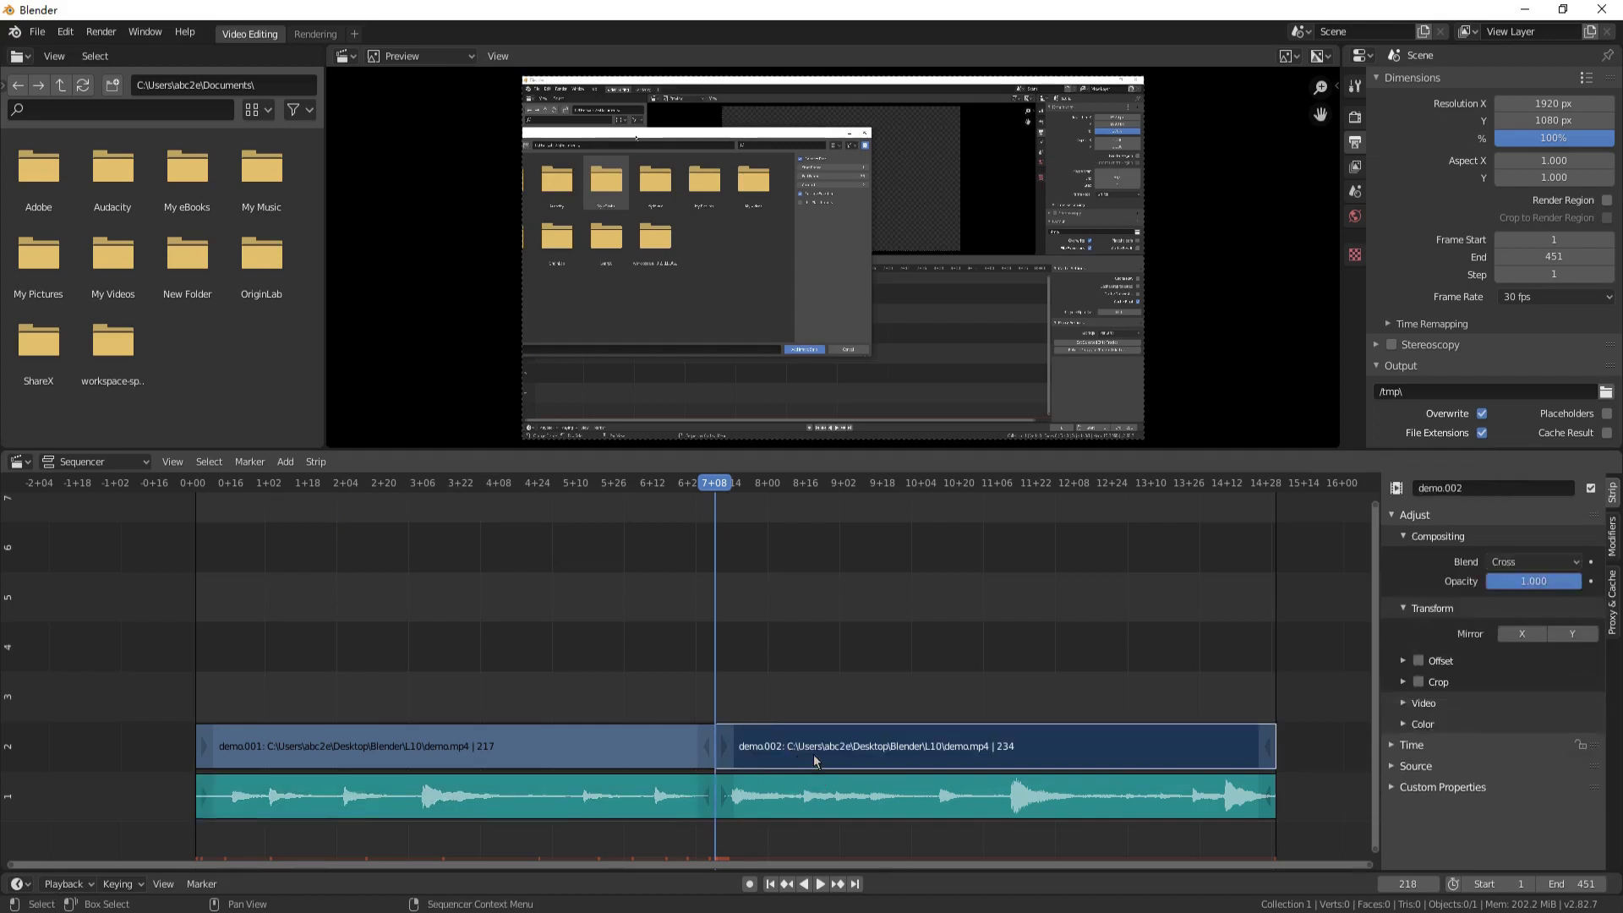
Slide demo.002 and the second music part to frame 260, stretching demo.001 to end at 259
drag(813, 754, 910, 747)
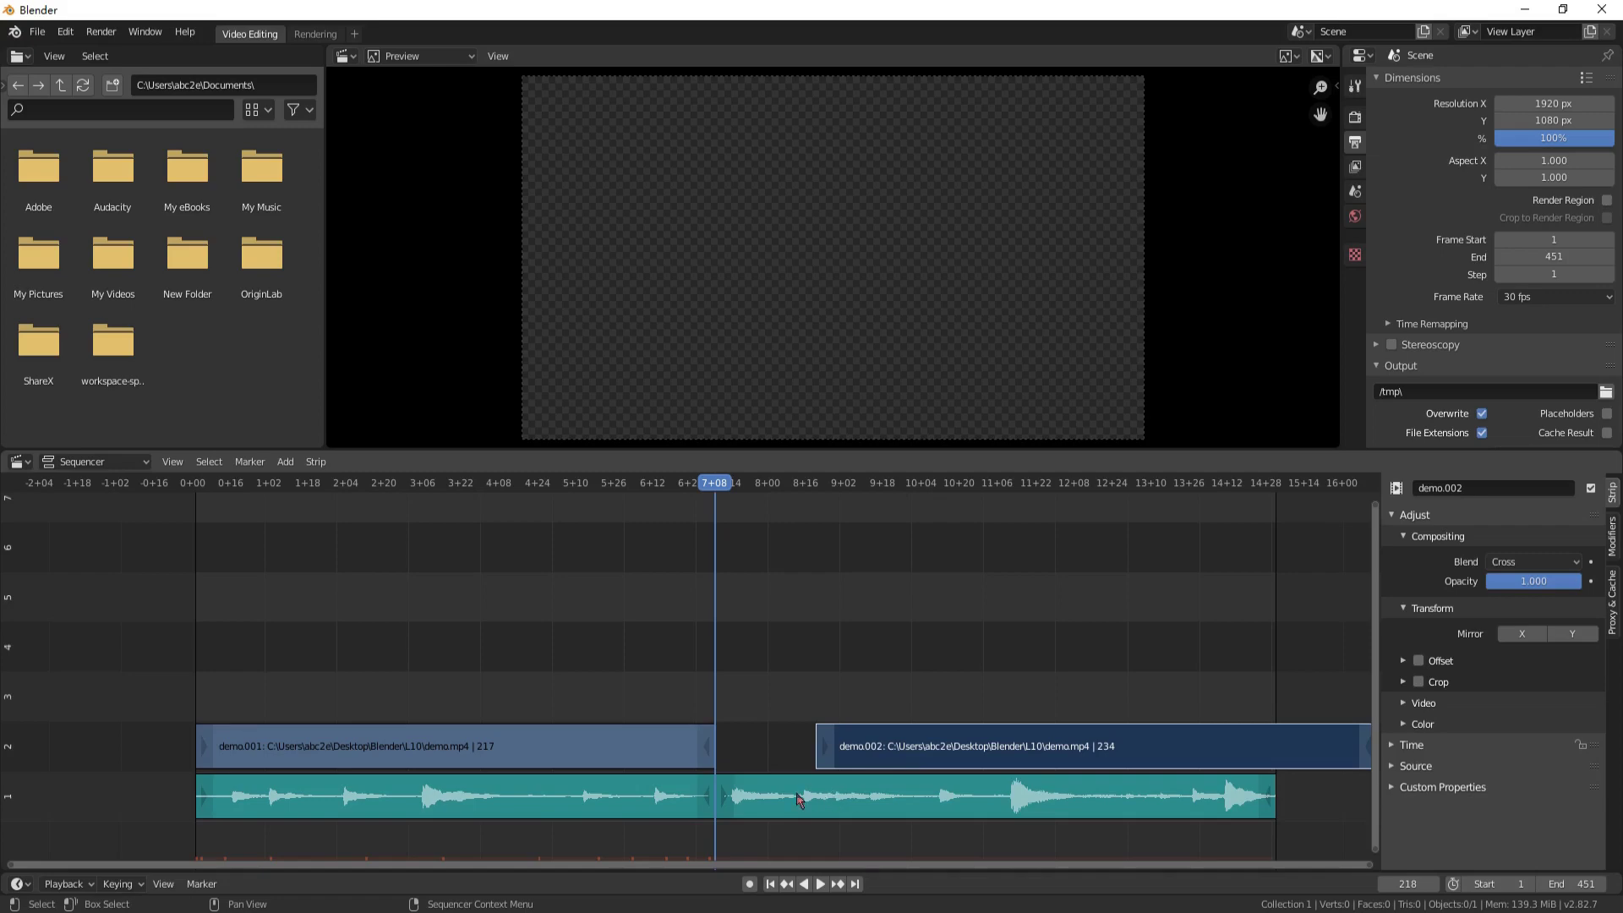
drag(798, 795, 896, 794)
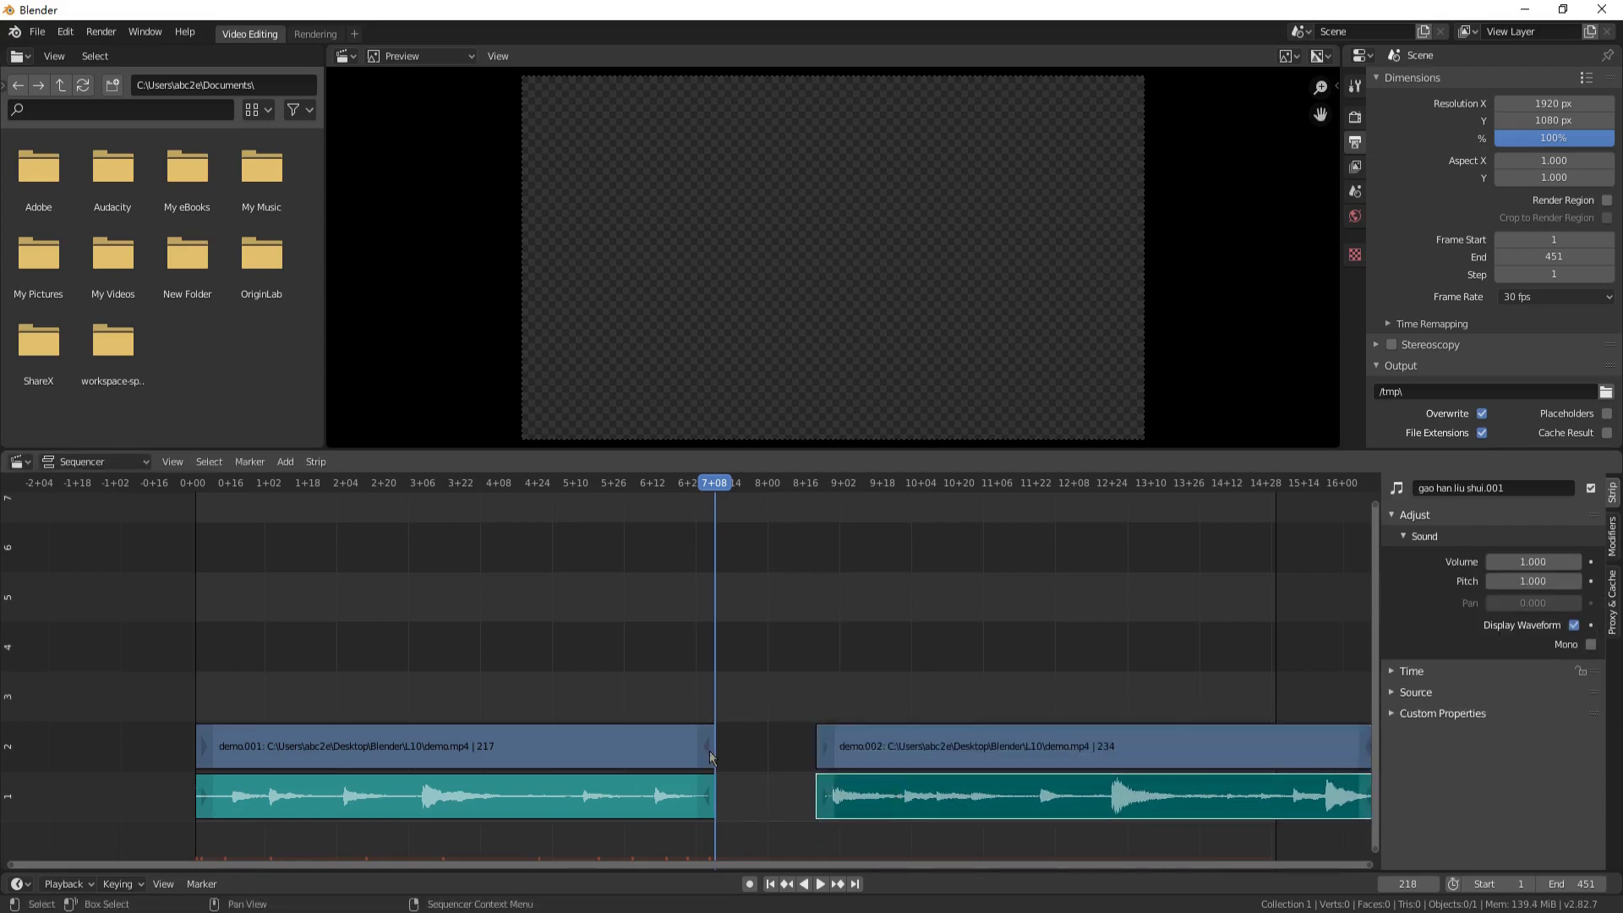
drag(708, 750, 810, 756)
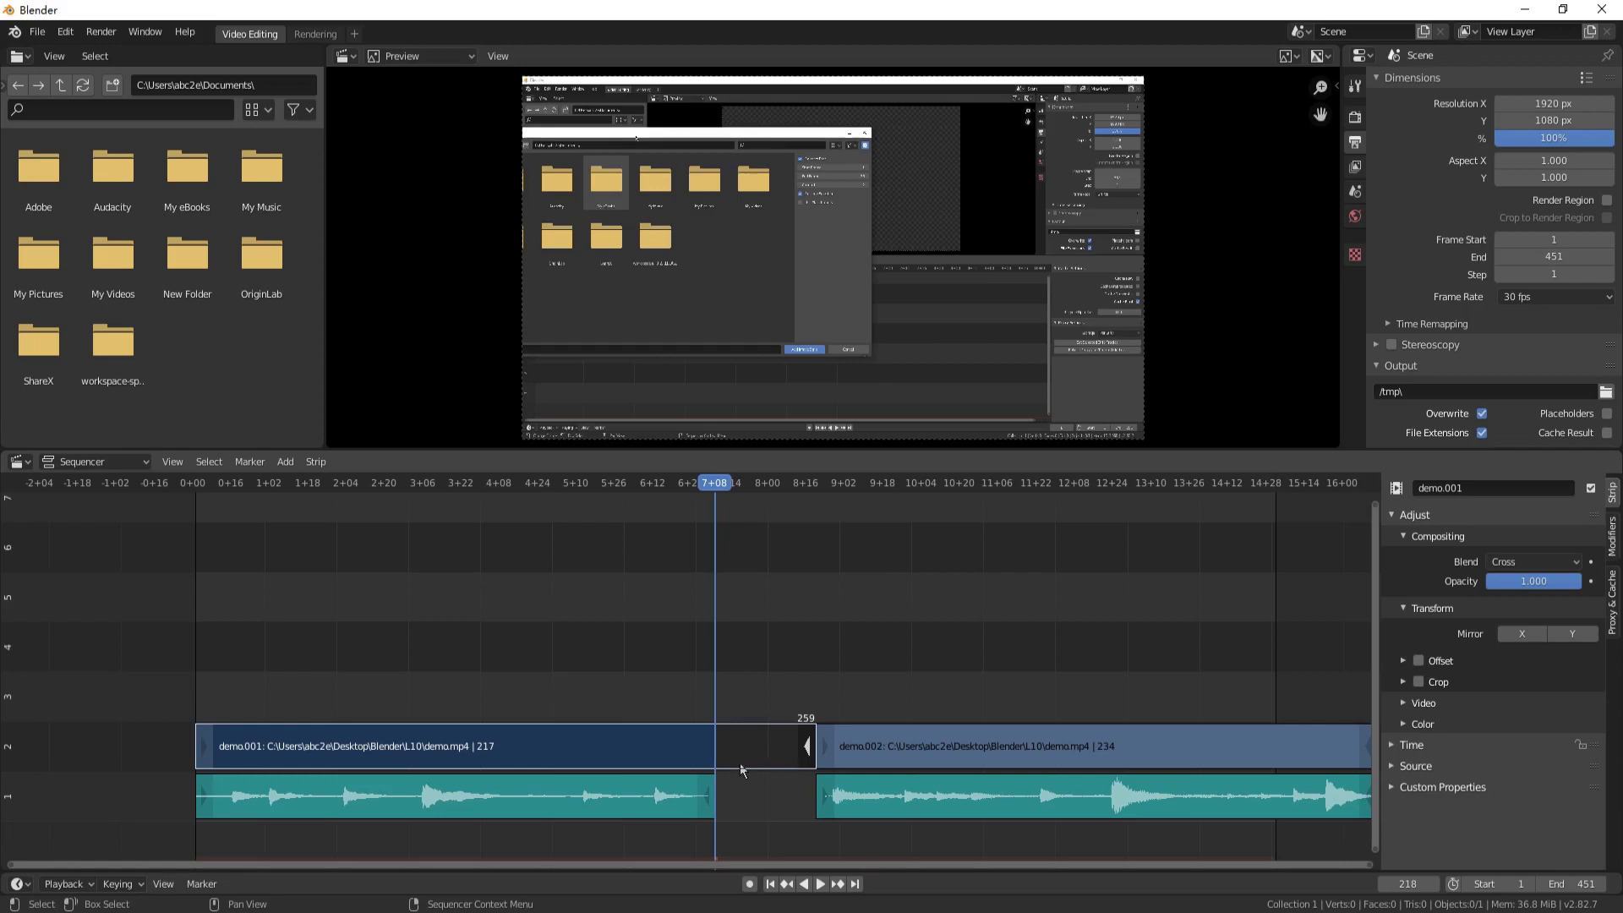
Add a Transform effect strip on demo.001, spanning frames 1–259 in channel 3
click(756, 744)
click(286, 461)
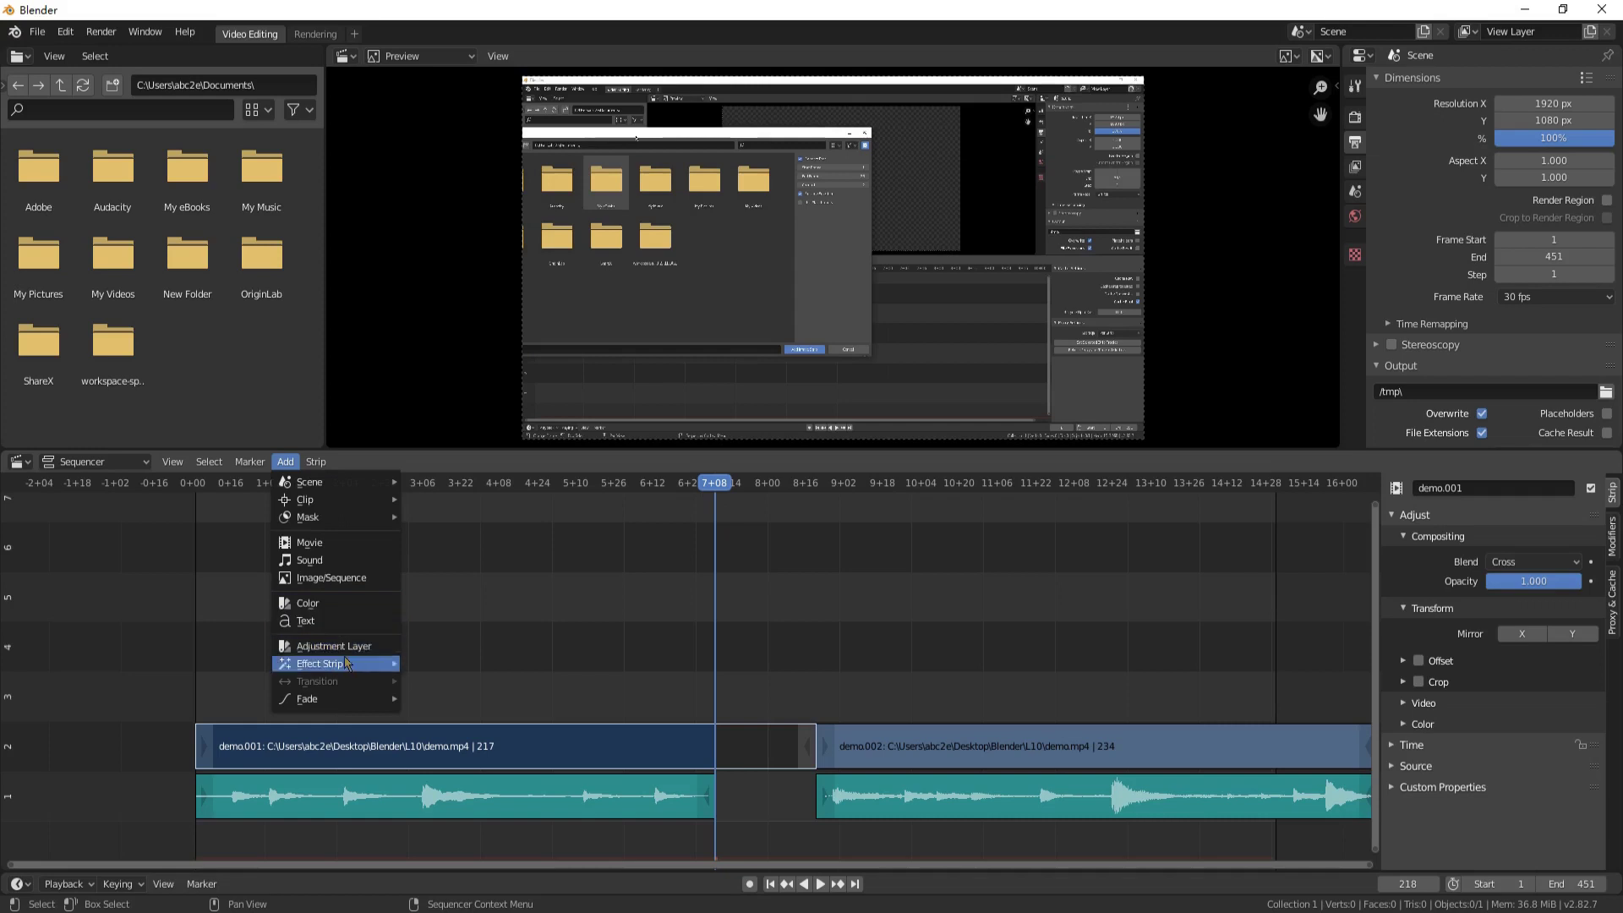
mouse_move(347, 662)
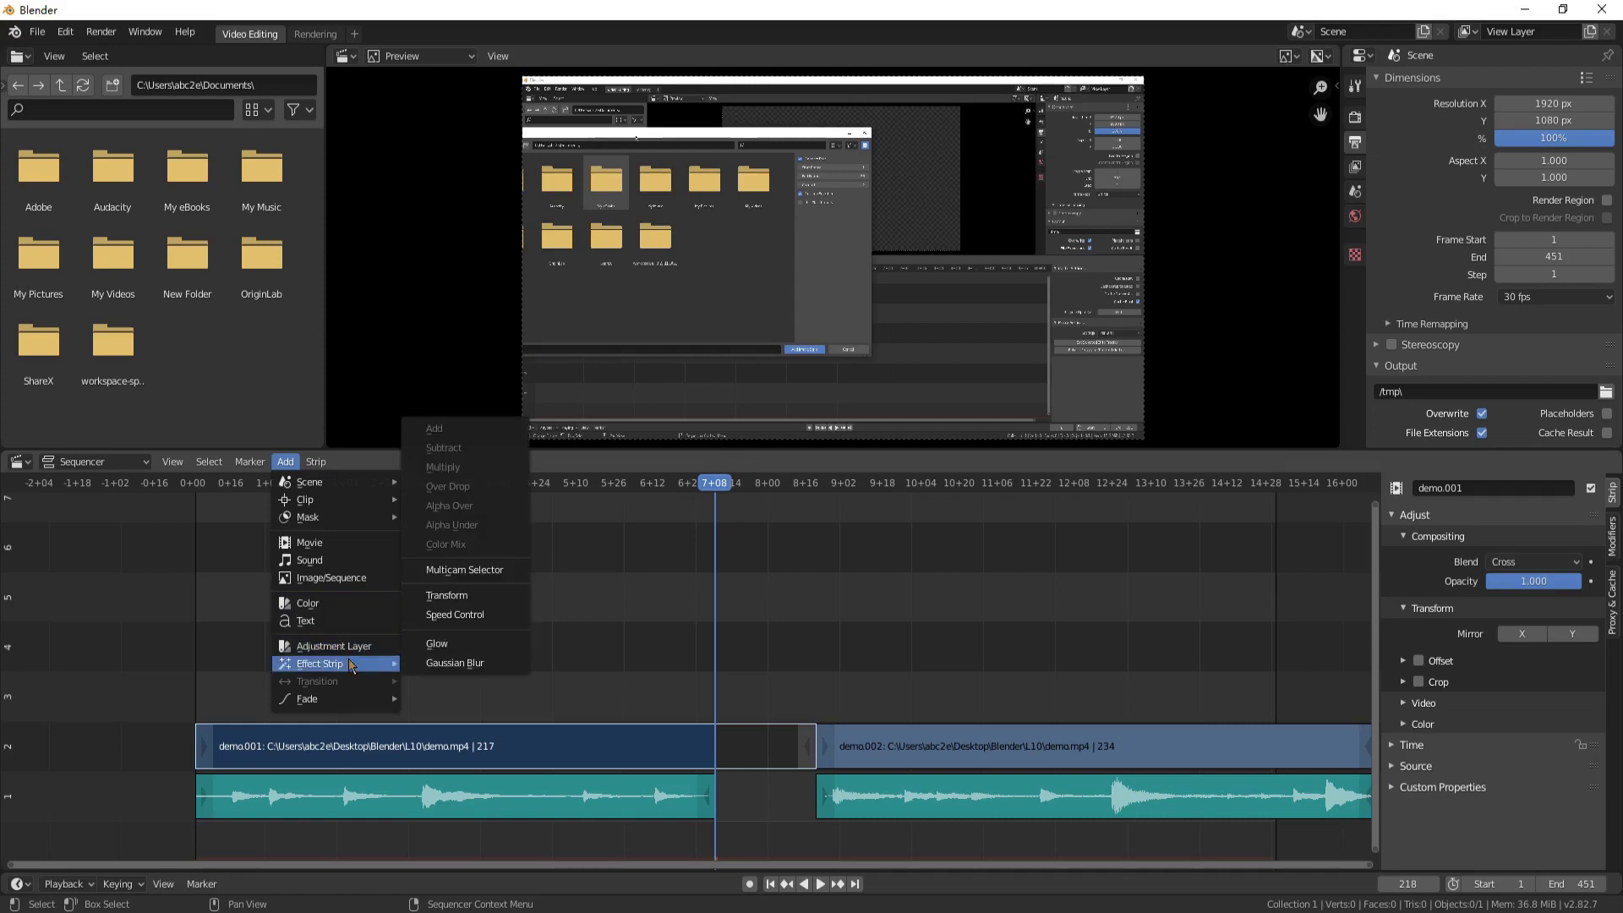
click(458, 597)
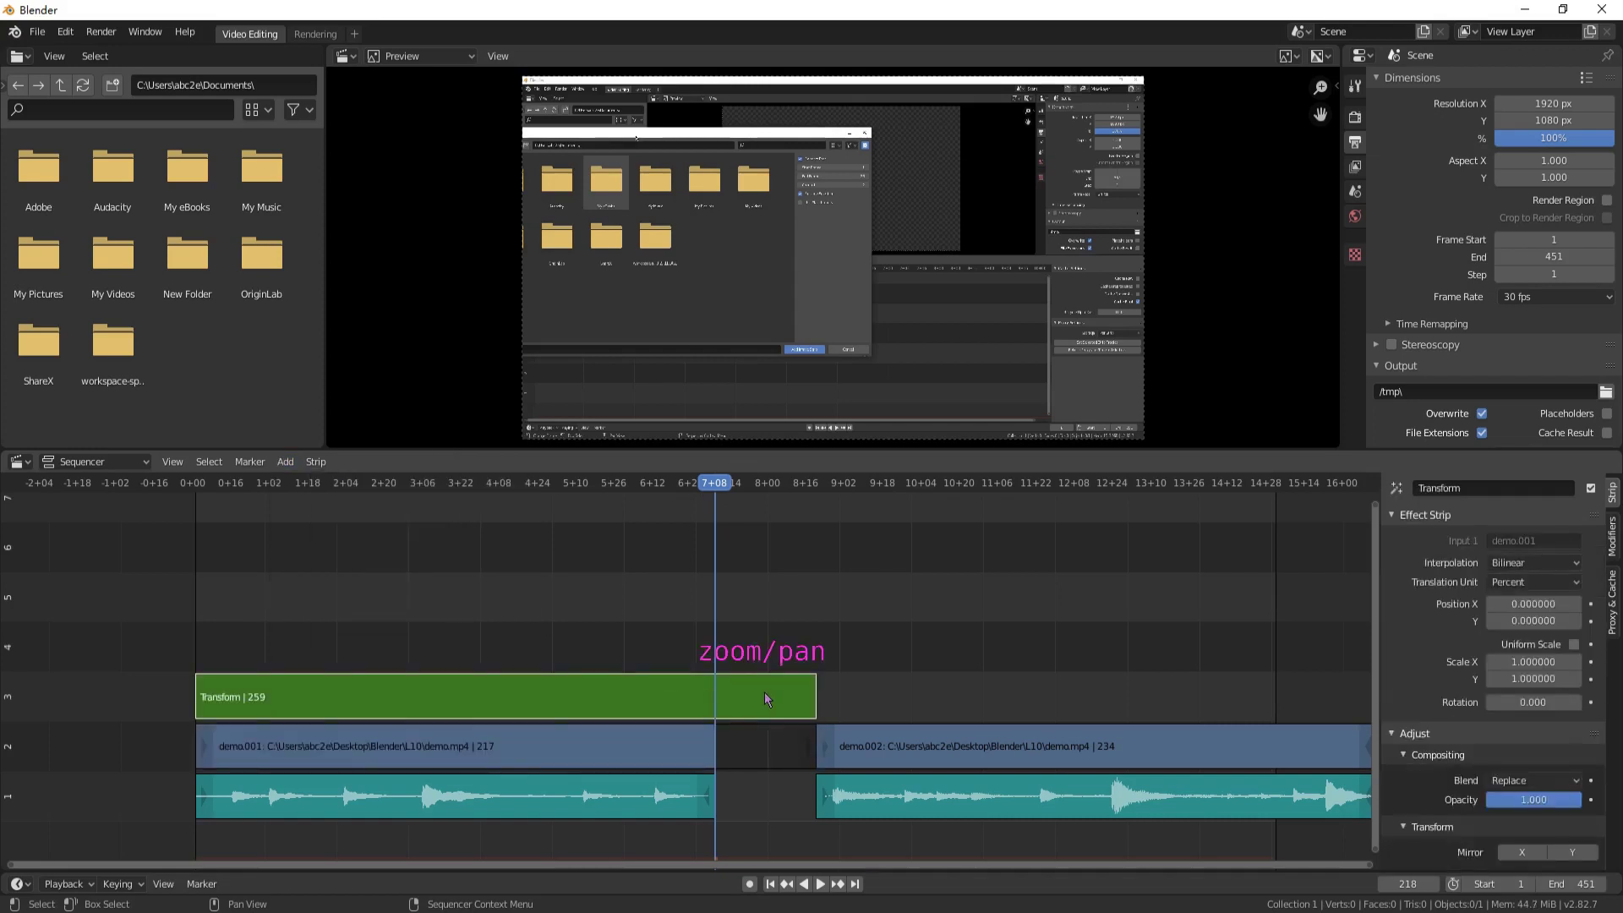